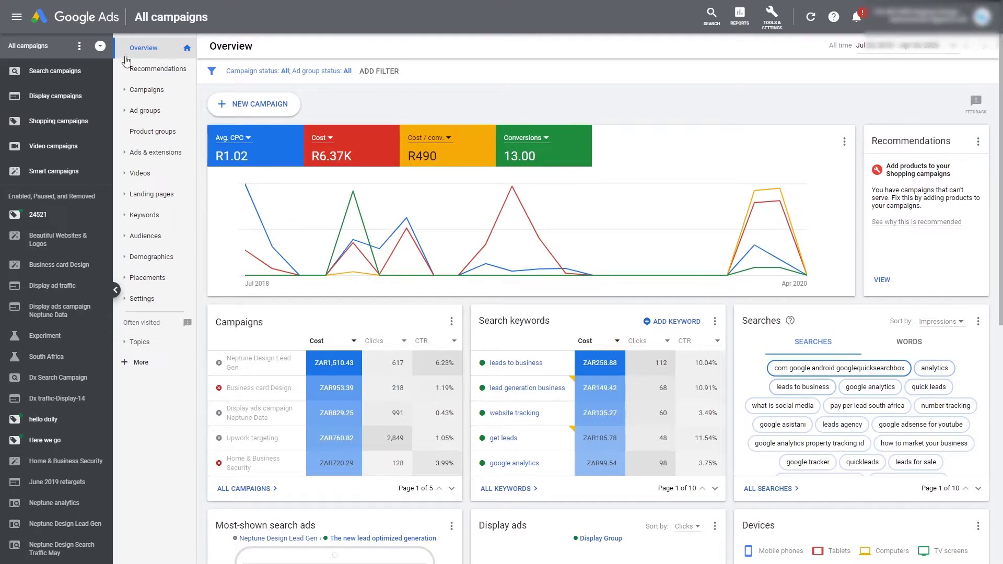
Step: Start a new Search campaign with Leads as the goal, dismissing the credit notification
{"action": "left_click", "coordinate": [51, 71]}
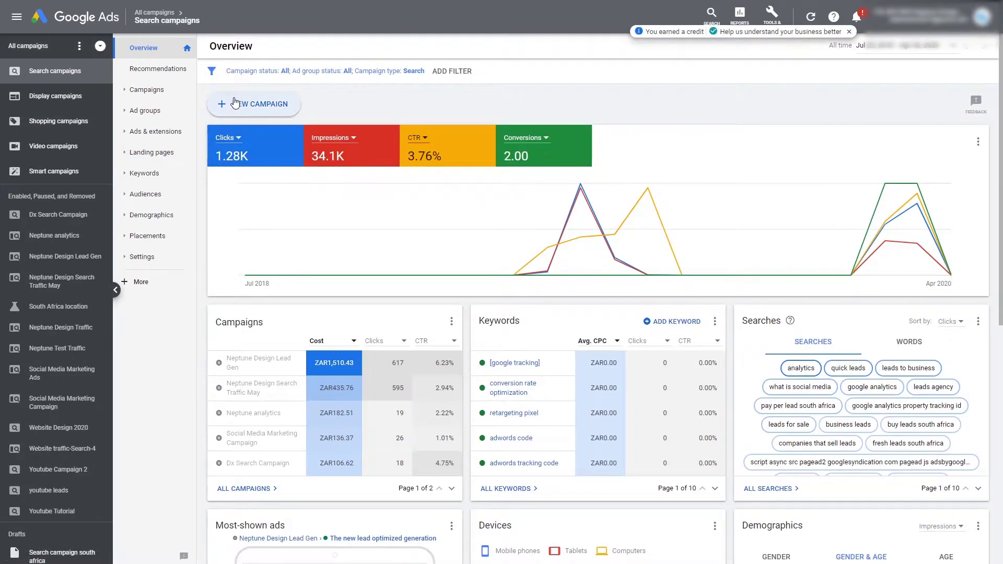
{"action": "left_click", "coordinate": [241, 105]}
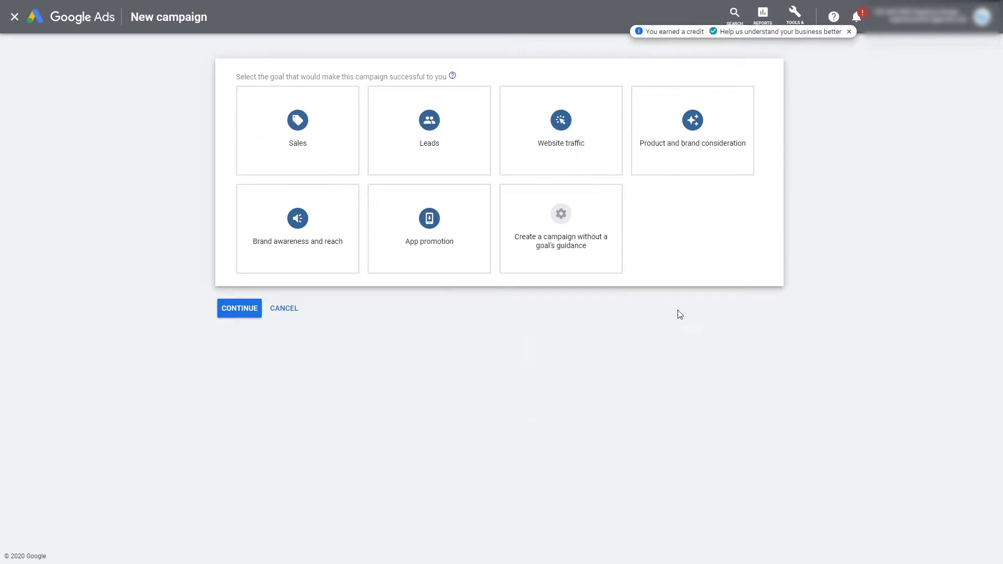
{"action": "left_click", "coordinate": [849, 32]}
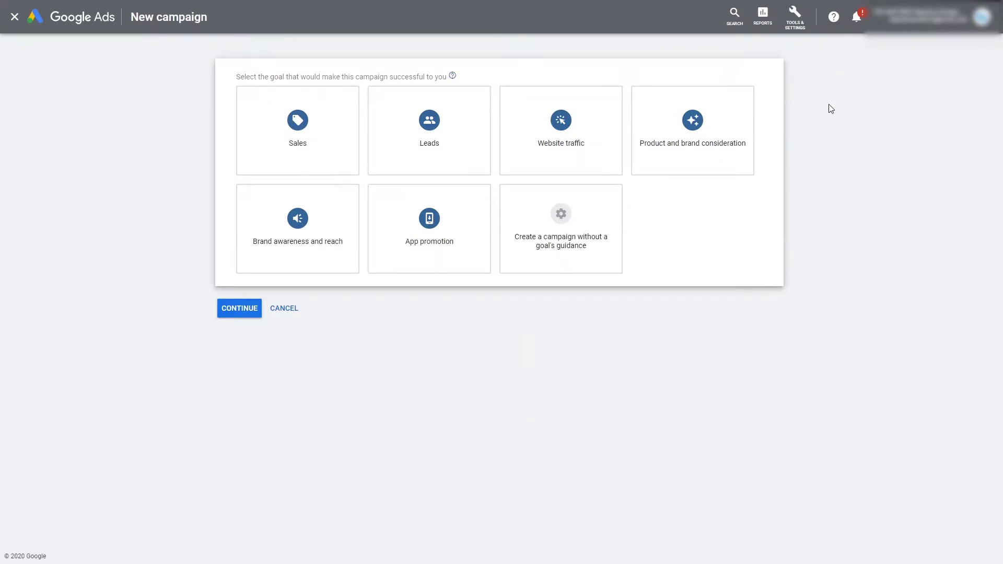
{"action": "mouse_move", "coordinate": [238, 255]}
{"action": "left_click", "coordinate": [458, 139]}
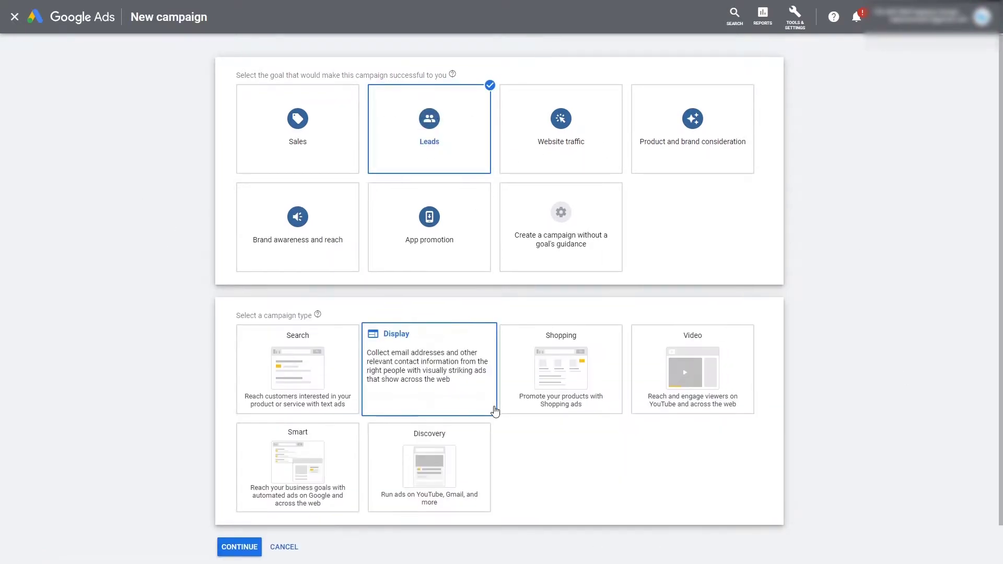
{"action": "scroll", "coordinate": [845, 248], "scroll_direction": "down", "scroll_amount": 1}
{"action": "scroll", "coordinate": [846, 247], "scroll_direction": "up", "scroll_amount": 1}
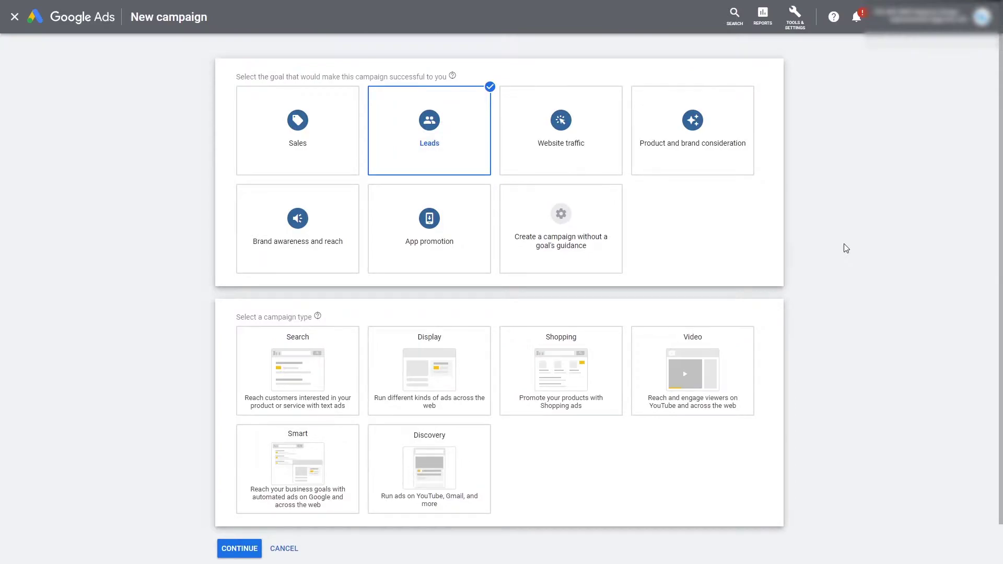
{"action": "scroll", "coordinate": [846, 248], "scroll_direction": "down", "scroll_amount": 1}
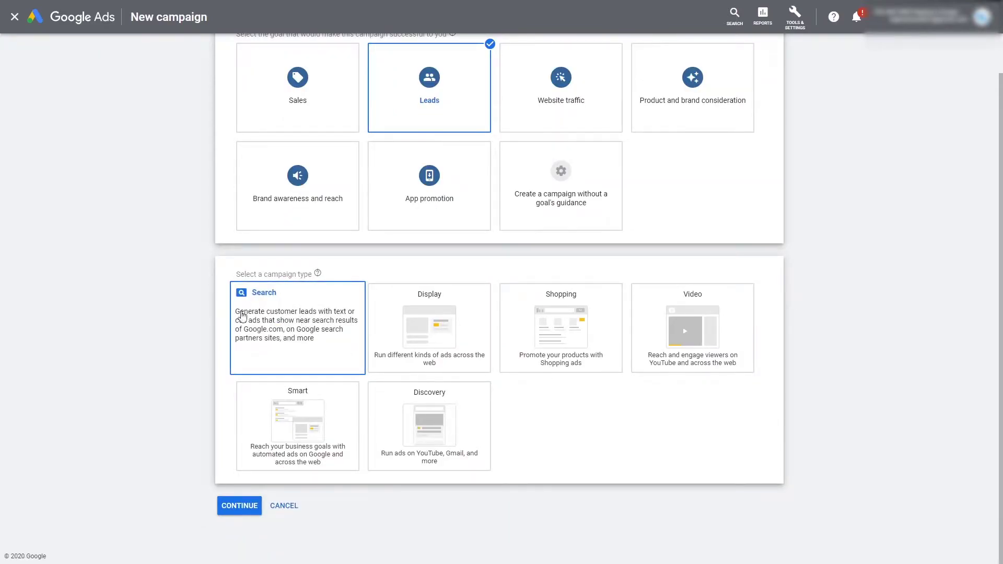
{"action": "left_click", "coordinate": [288, 321]}
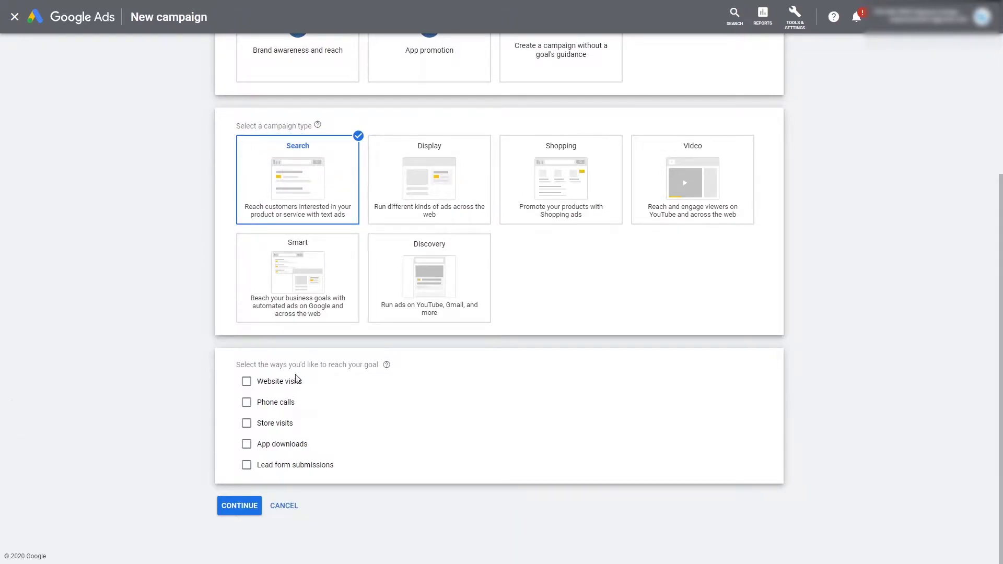
Step: Target website visits to neptunedesign.co.za and continue to the campaign settings
{"action": "left_click", "coordinate": [289, 382]}
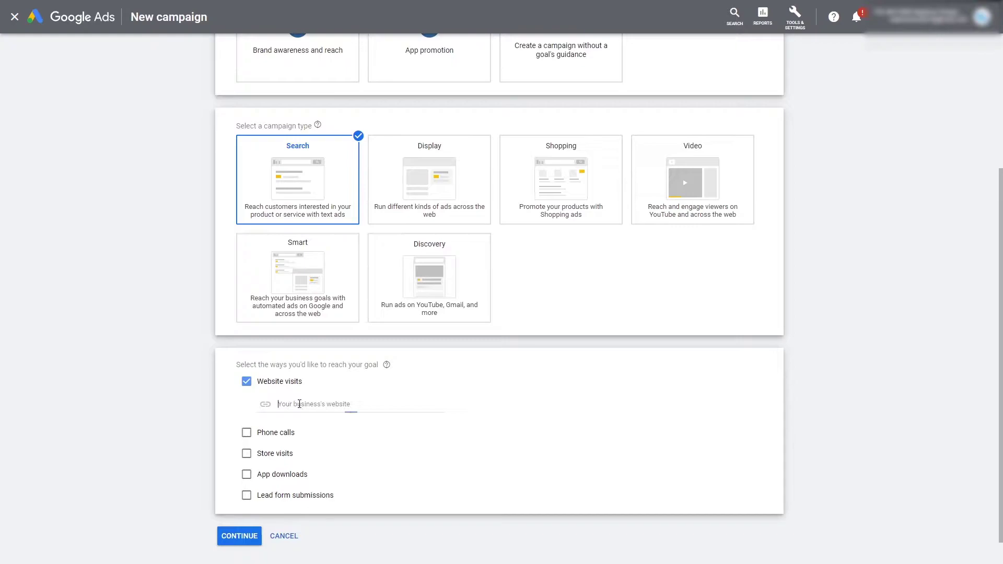
{"action": "type", "text": "neptu"}
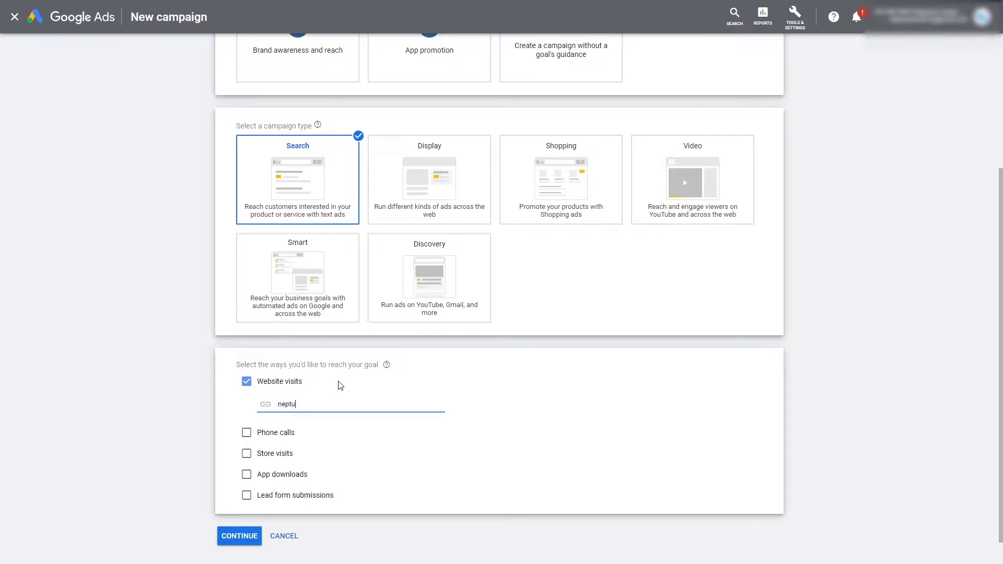
{"action": "type", "text": "nedesign.co.za"}
{"action": "left_click", "coordinate": [726, 415]}
{"action": "scroll", "coordinate": [637, 528], "scroll_direction": "down", "scroll_amount": 1}
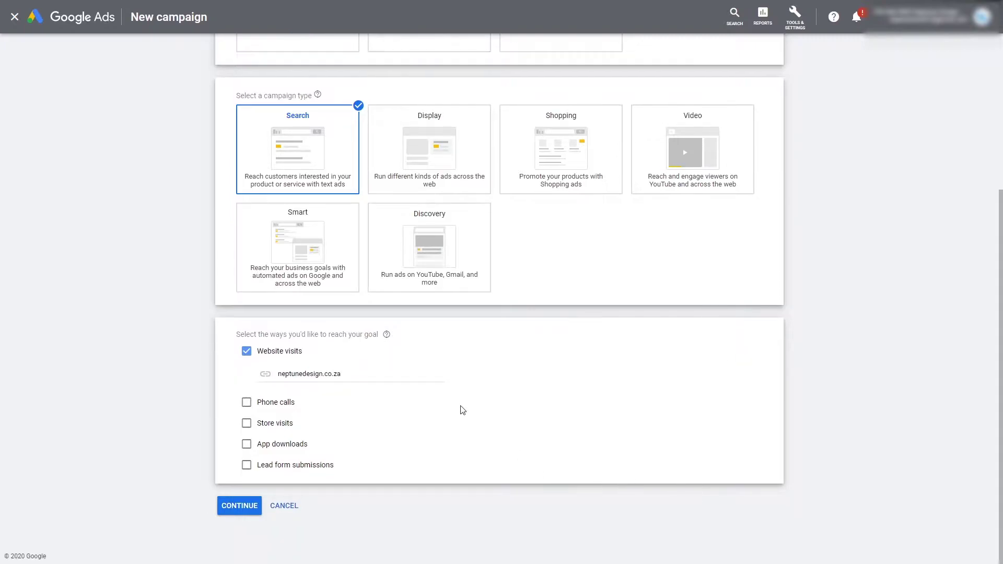
{"action": "left_click", "coordinate": [254, 505]}
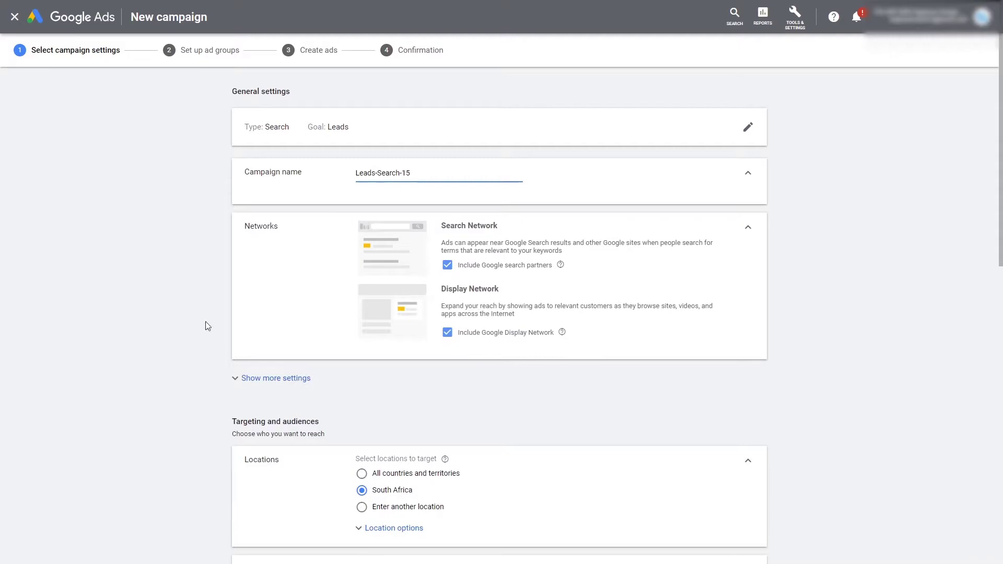
Step: Replace the default name Leads-Search-15 with 'Example for site link extensions'
{"action": "triple_click", "coordinate": [356, 172]}
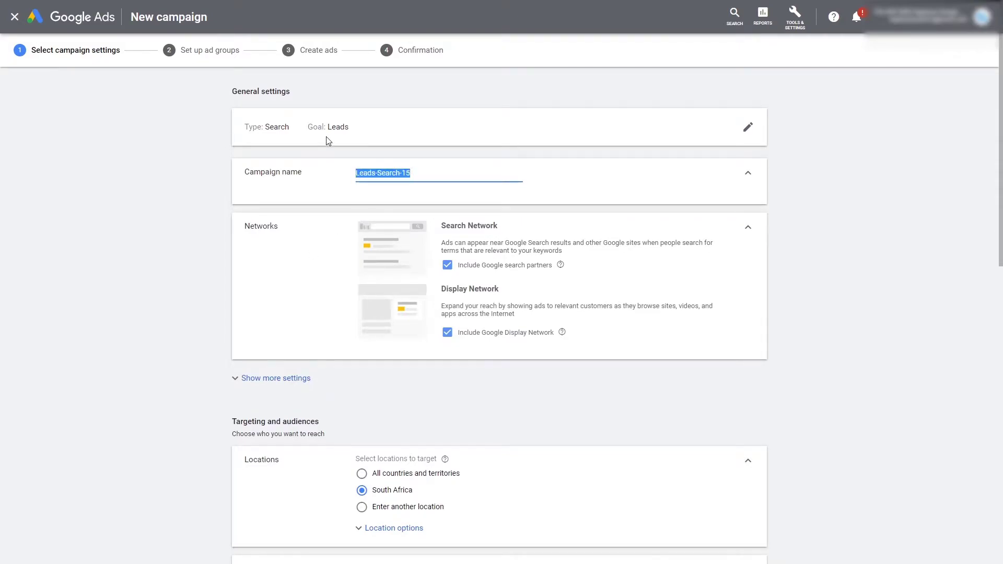
{"action": "type", "text": "Yout"}
{"action": "key", "text": "BackSpace"}
{"action": "key", "text": "BackSpace"}
{"action": "key", "text": "BackSpace"}
{"action": "key", "text": "BackSpace"}
{"action": "type", "text": "E"}
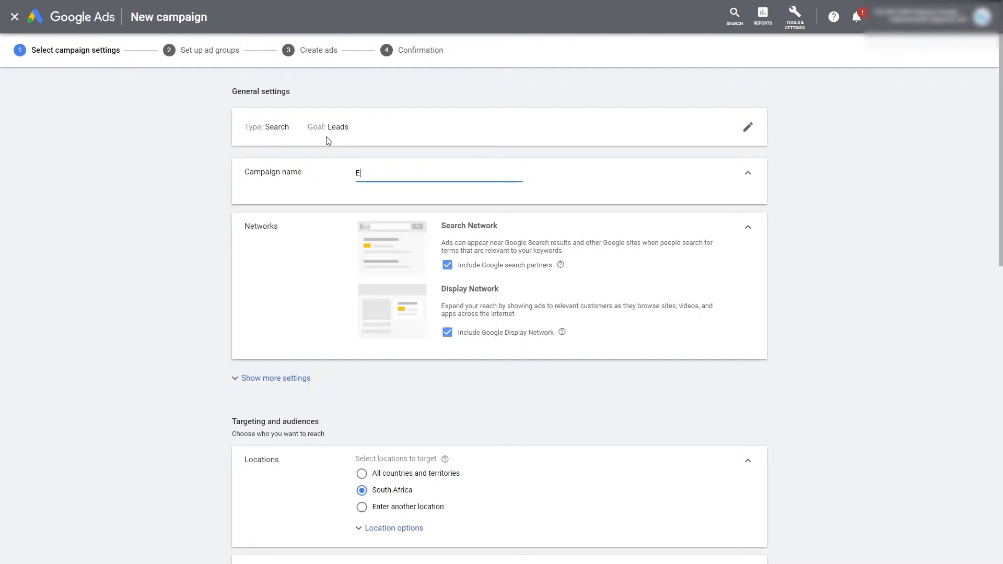
{"action": "type", "text": "xample for site link extensions"}
{"action": "left_click", "coordinate": [924, 285]}
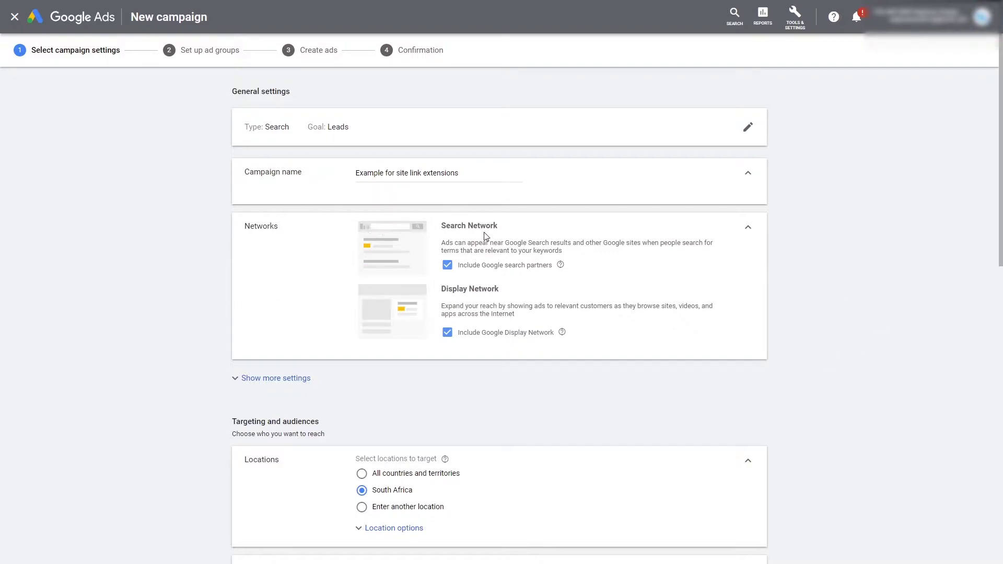
Step: Exclude the Google Display Network and set a ZAR 100 average daily budget
{"action": "left_click", "coordinate": [448, 332]}
{"action": "scroll", "coordinate": [548, 356], "scroll_direction": "down", "scroll_amount": 2}
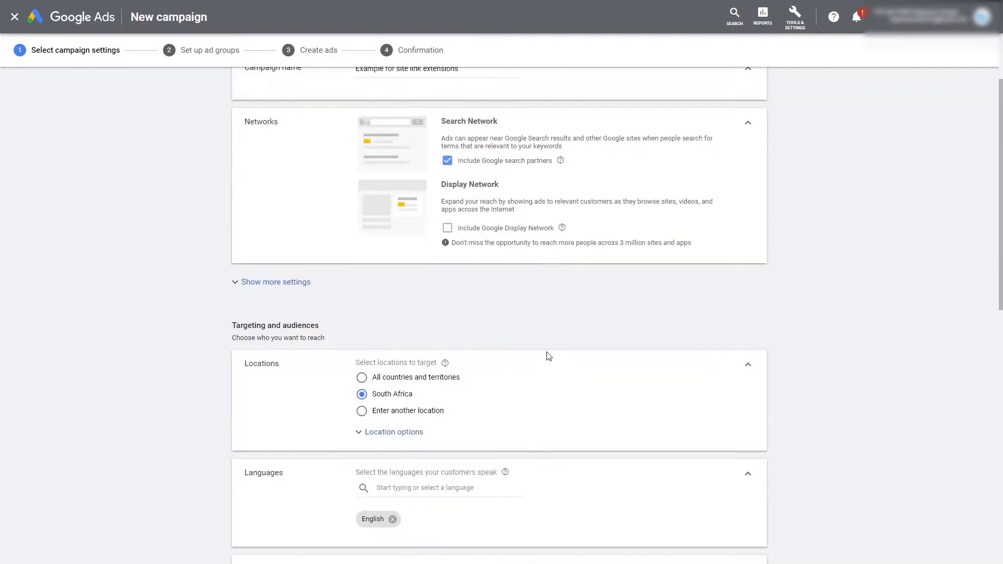
{"action": "scroll", "coordinate": [383, 336], "scroll_direction": "down", "scroll_amount": 2}
{"action": "scroll", "coordinate": [328, 334], "scroll_direction": "down", "scroll_amount": 3}
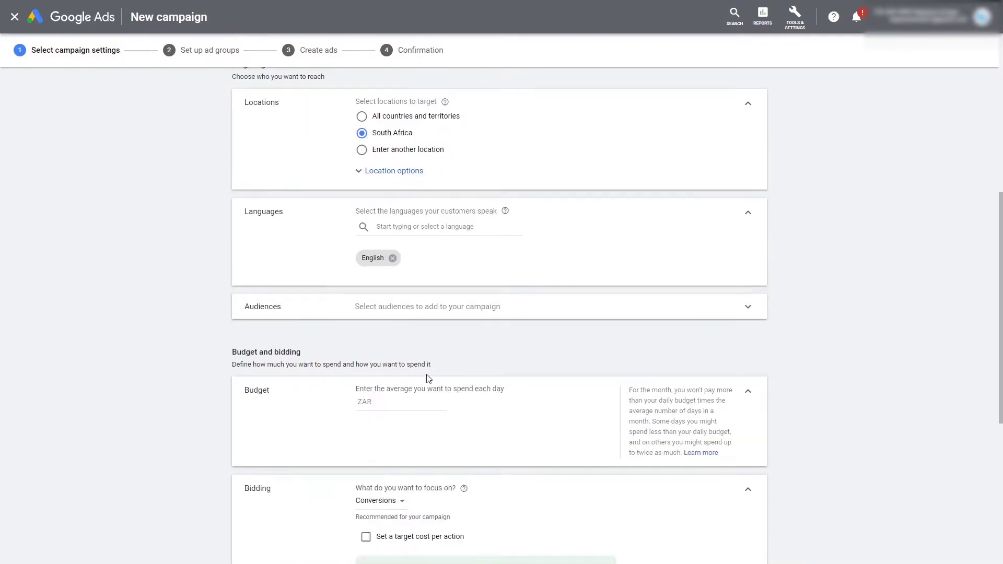
{"action": "scroll", "coordinate": [544, 251], "scroll_direction": "up", "scroll_amount": 4}
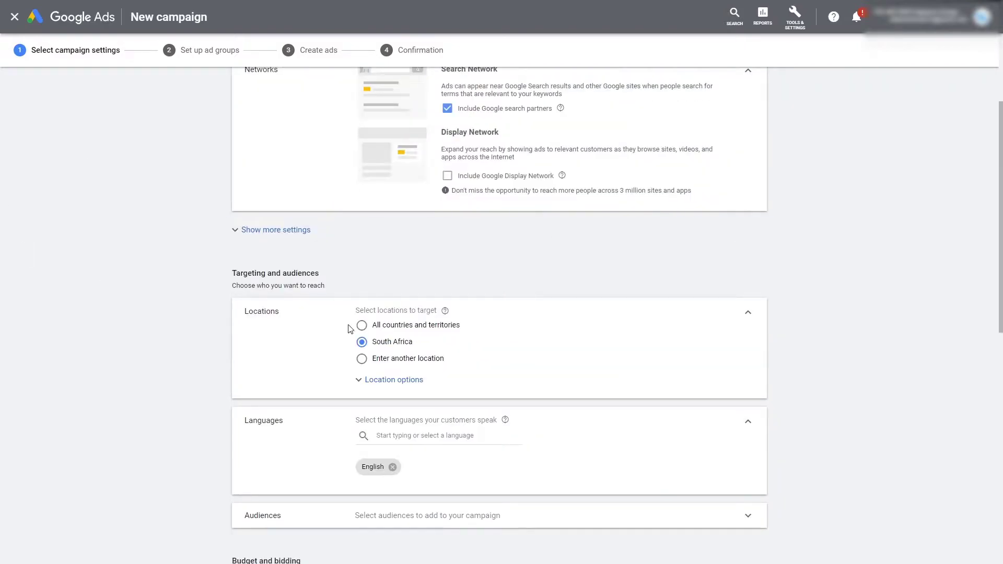
{"action": "scroll", "coordinate": [352, 328], "scroll_direction": "down", "scroll_amount": 4}
{"action": "left_click", "coordinate": [405, 410]}
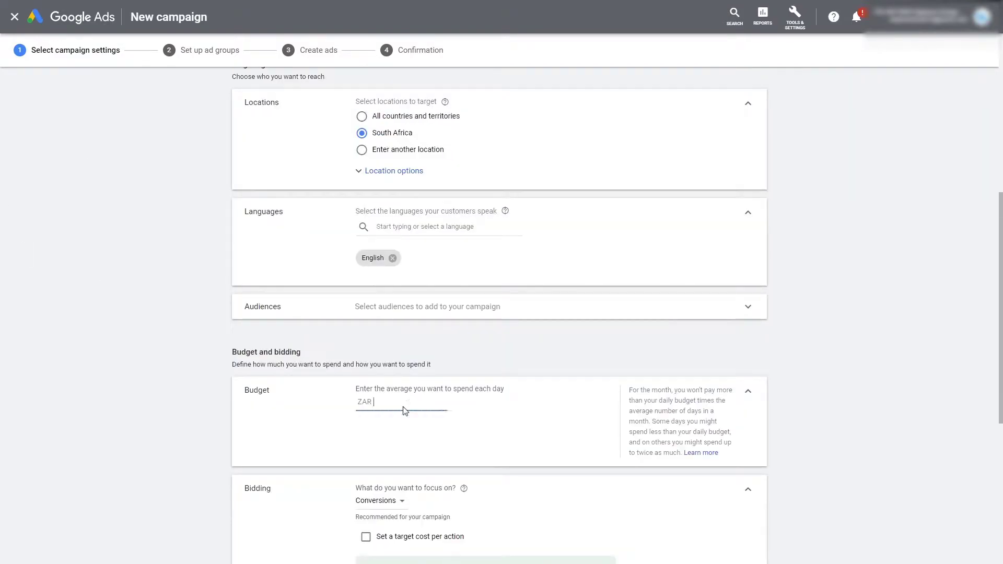
{"action": "type", "text": "100"}
{"action": "left_click", "coordinate": [873, 269]}
Step: Choose Manual CPC bidding with Enhanced CPC as the bid strategy
{"action": "scroll", "coordinate": [762, 328], "scroll_direction": "down", "scroll_amount": 2}
{"action": "scroll", "coordinate": [762, 327], "scroll_direction": "down", "scroll_amount": 2}
{"action": "left_click", "coordinate": [441, 403]}
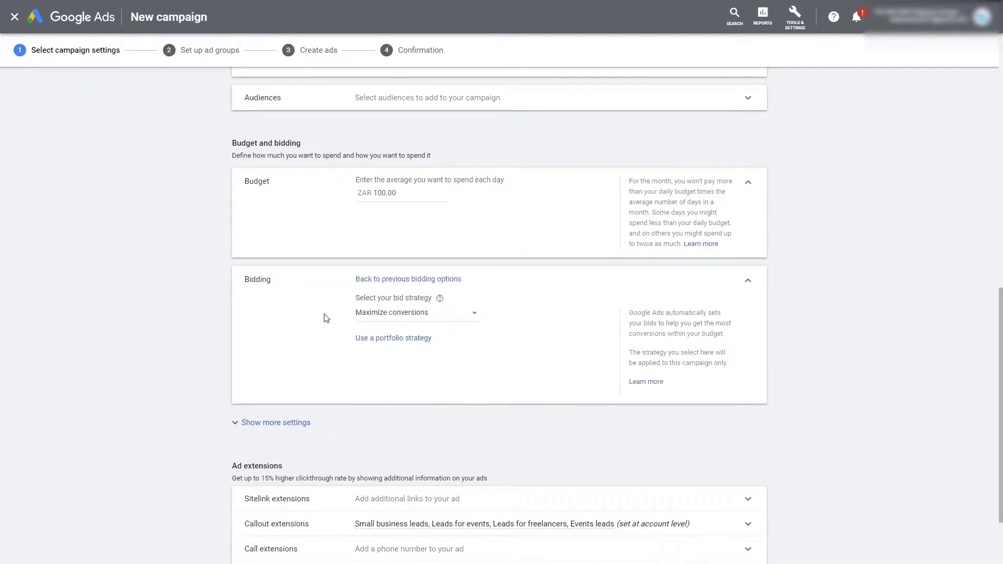
{"action": "left_click", "coordinate": [461, 322]}
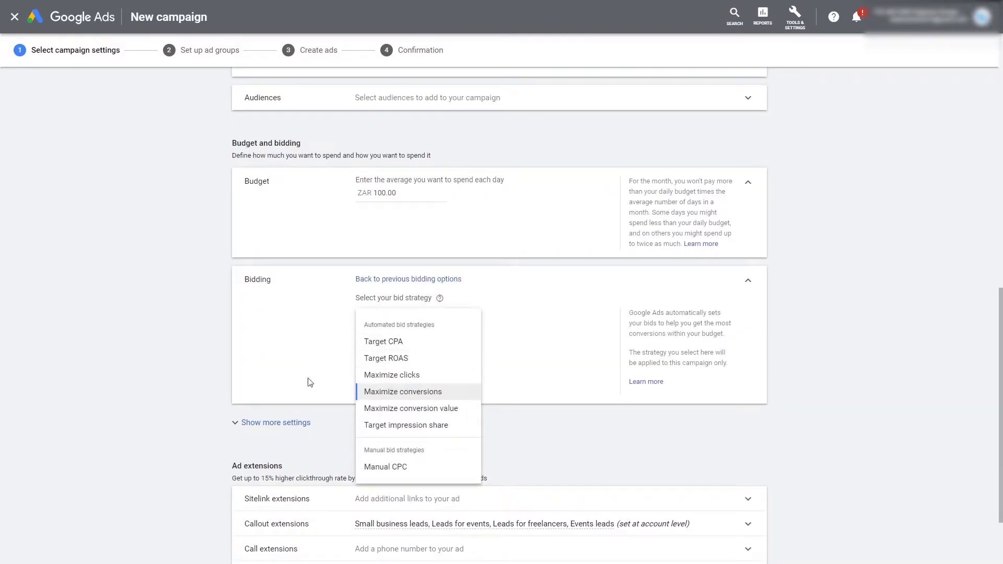
{"action": "left_click", "coordinate": [406, 470]}
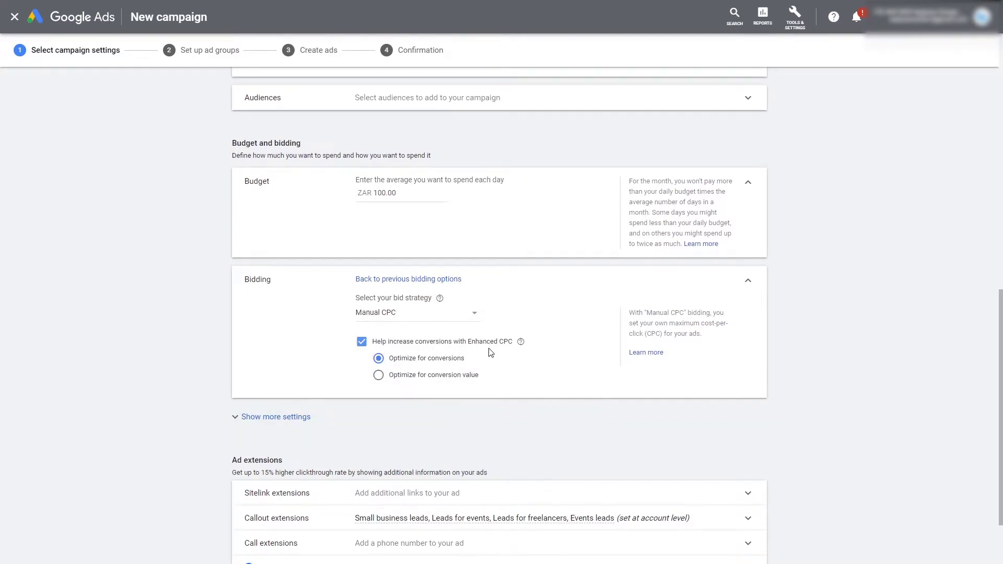
{"action": "scroll", "coordinate": [286, 336], "scroll_direction": "down", "scroll_amount": 2}
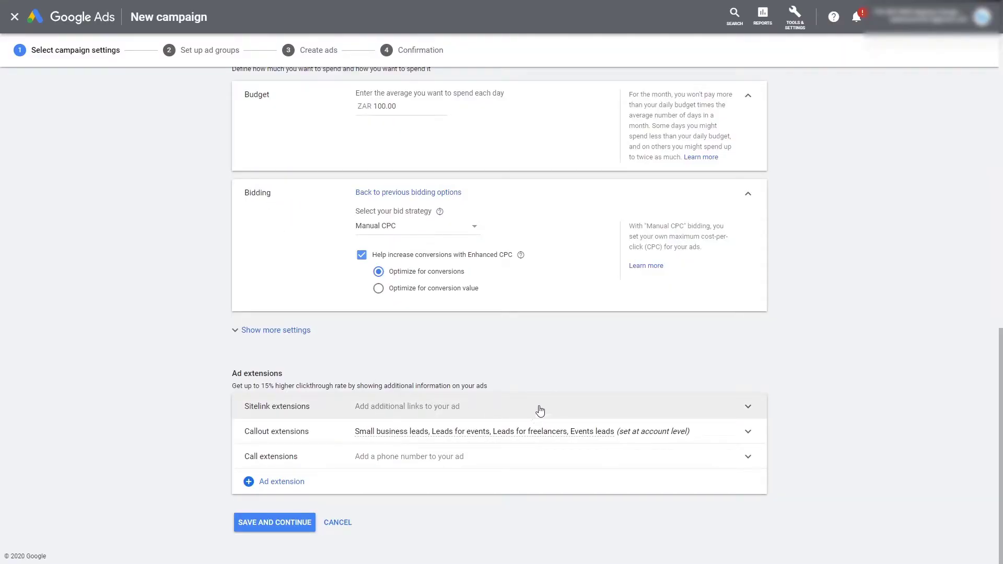
Step: Expand Sitelink extensions and start a new sitelink with the cursor in Sitelink 1's text
{"action": "left_click", "coordinate": [540, 410]}
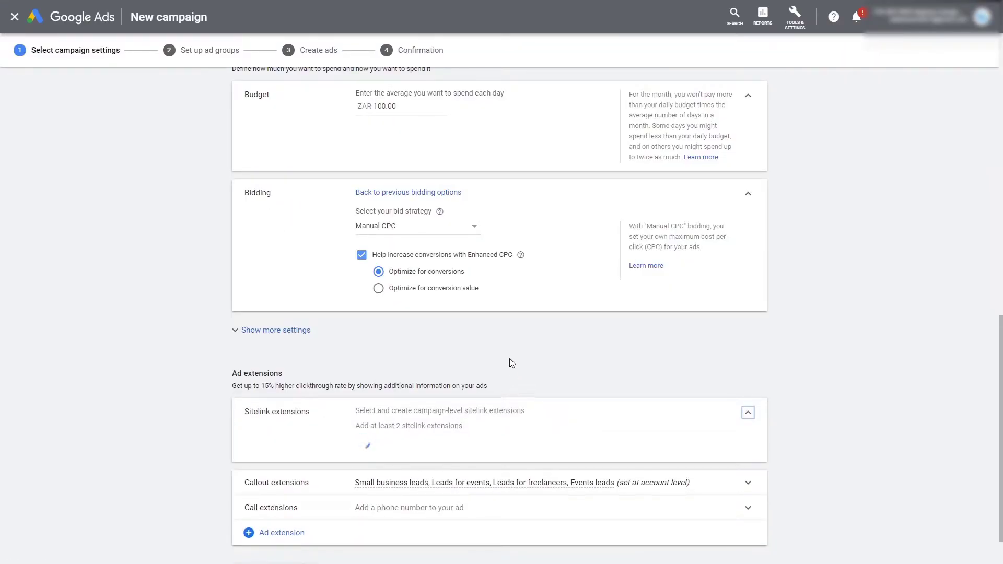
{"action": "scroll", "coordinate": [503, 335], "scroll_direction": "down", "scroll_amount": 2}
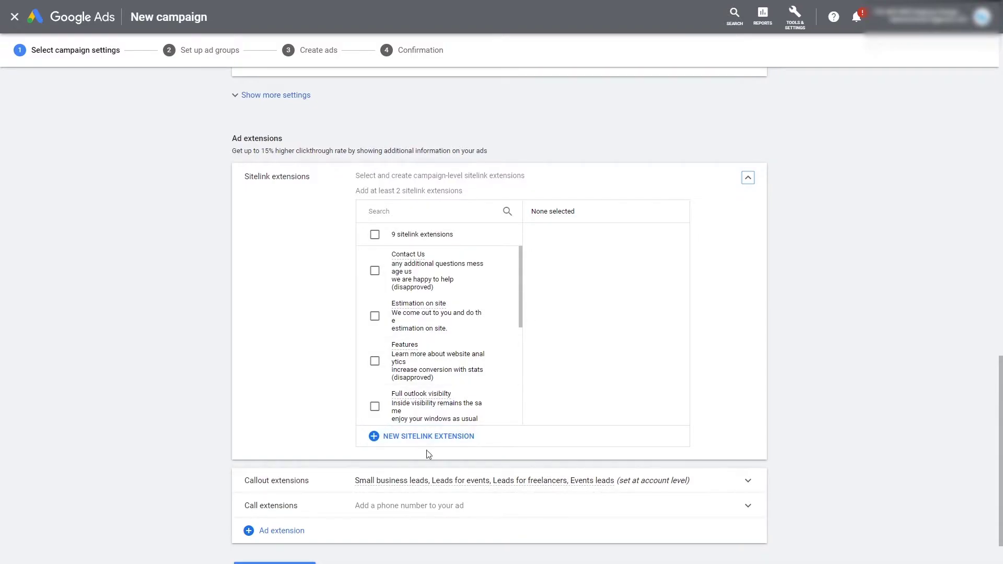
{"action": "left_click", "coordinate": [441, 440]}
{"action": "left_click", "coordinate": [421, 252]}
{"action": "scroll", "coordinate": [361, 358], "scroll_direction": "down", "scroll_amount": 1}
{"action": "scroll", "coordinate": [362, 358], "scroll_direction": "up", "scroll_amount": 1}
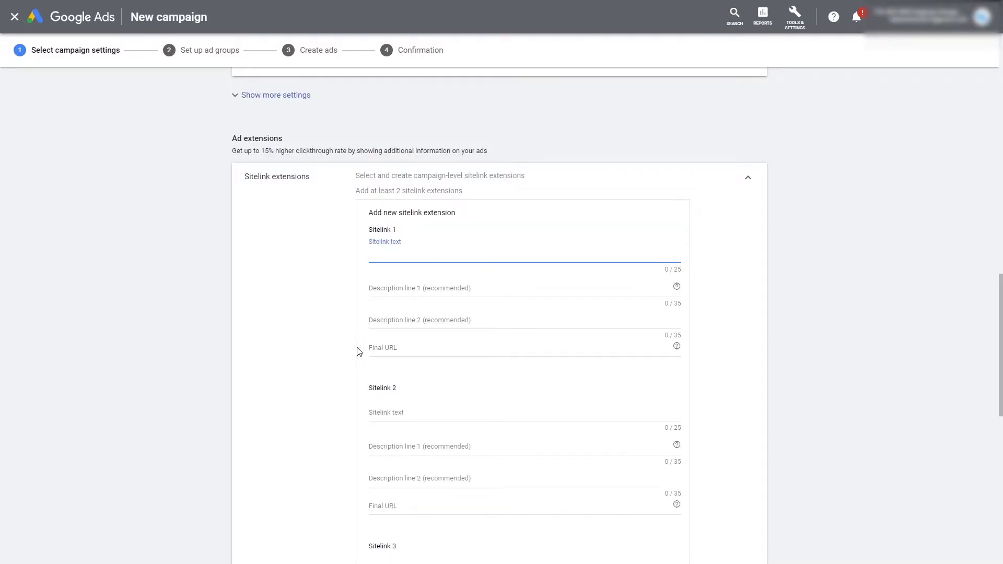
Step: Give Sitelink 1 the text 'Leads for businesses' and description 'Grow your business fast with leads'
{"action": "scroll", "coordinate": [360, 352], "scroll_direction": "down", "scroll_amount": 1}
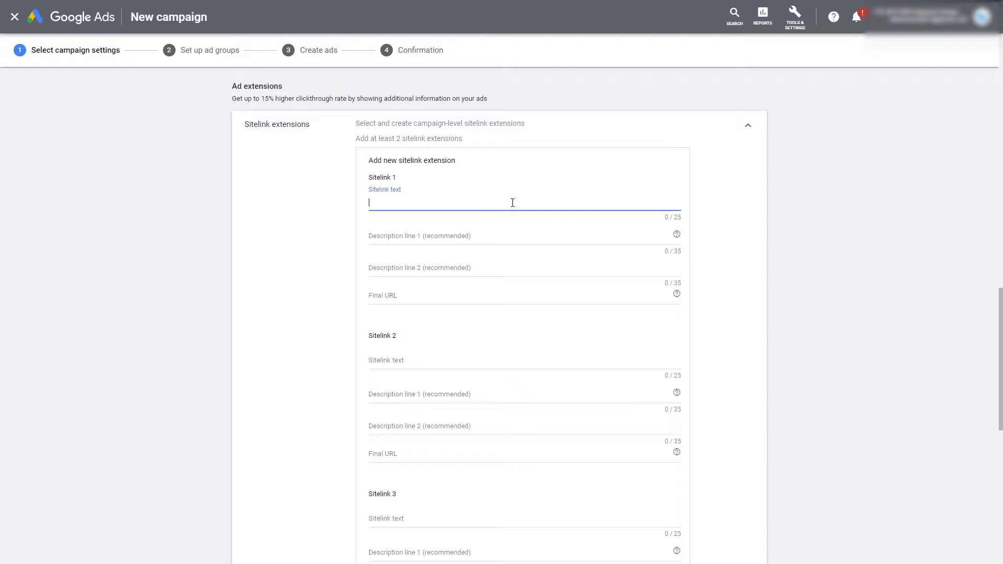
{"action": "type", "text": "Leads for businesses"}
{"action": "key", "text": "Tab"}
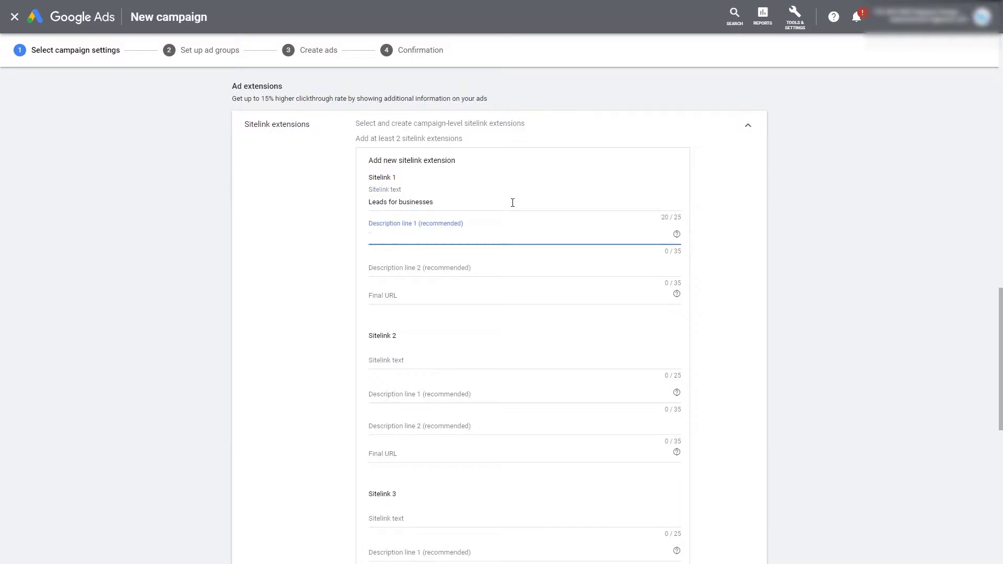
{"action": "type", "text": "Grow your business fast withj"}
{"action": "key", "text": "BackSpace"}
{"action": "type", "text": "leads"}
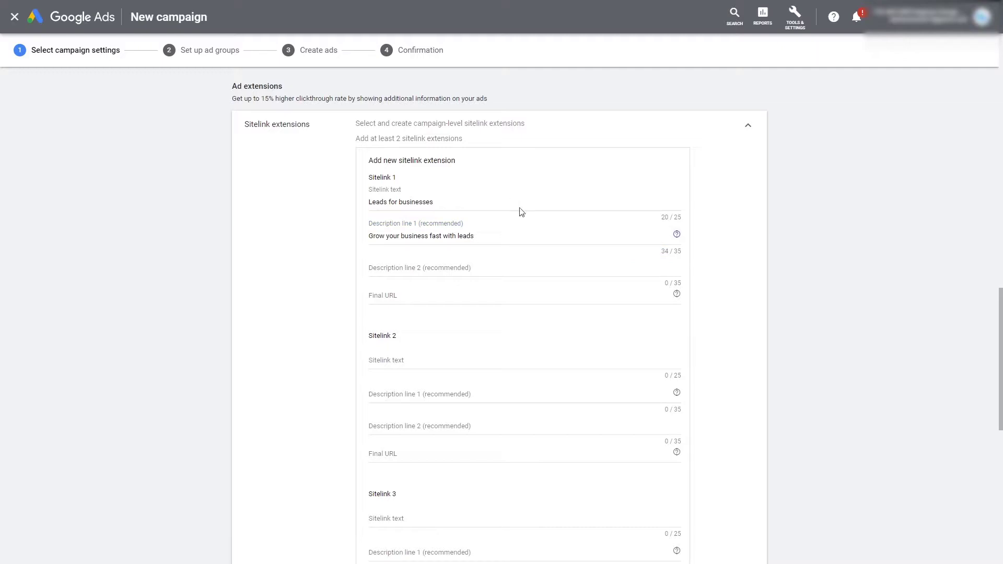
Step: Add Sitelink 1's second description line 'Fresh quality leads in your inbox'
{"action": "left_click", "coordinate": [429, 266]}
{"action": "type", "text": "Fresh wq"}
{"action": "type", "text": "qusakl"}
{"action": "key", "text": "BackSpace"}
{"action": "key", "text": "BackSpace"}
{"action": "type", "text": "ality leads in your inbox"}
{"action": "left_click", "coordinate": [754, 248]}
{"action": "scroll", "coordinate": [466, 332], "scroll_direction": "up", "scroll_amount": 1}
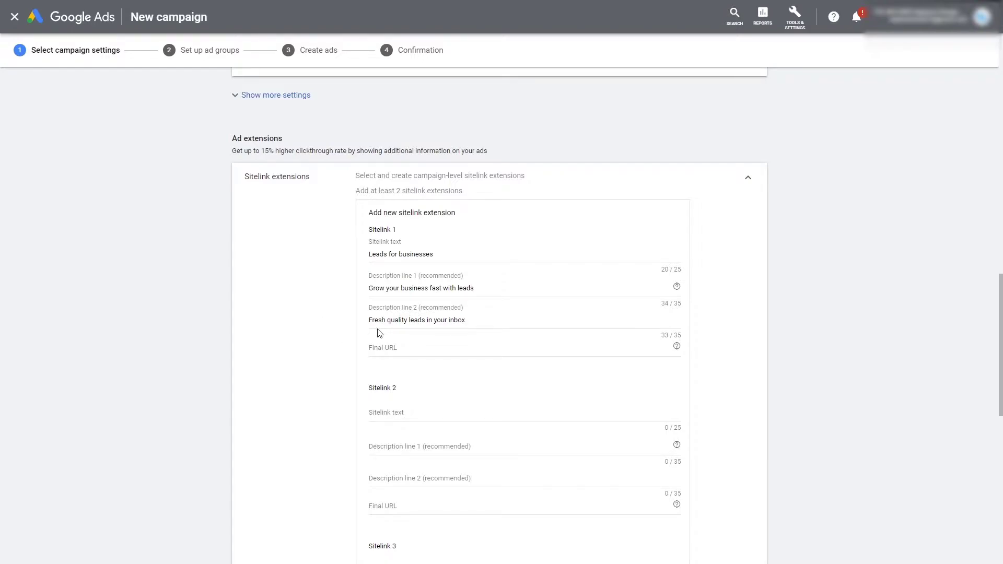
{"action": "left_click", "coordinate": [413, 347]}
{"action": "scroll", "coordinate": [521, 369], "scroll_direction": "down", "scroll_amount": 1}
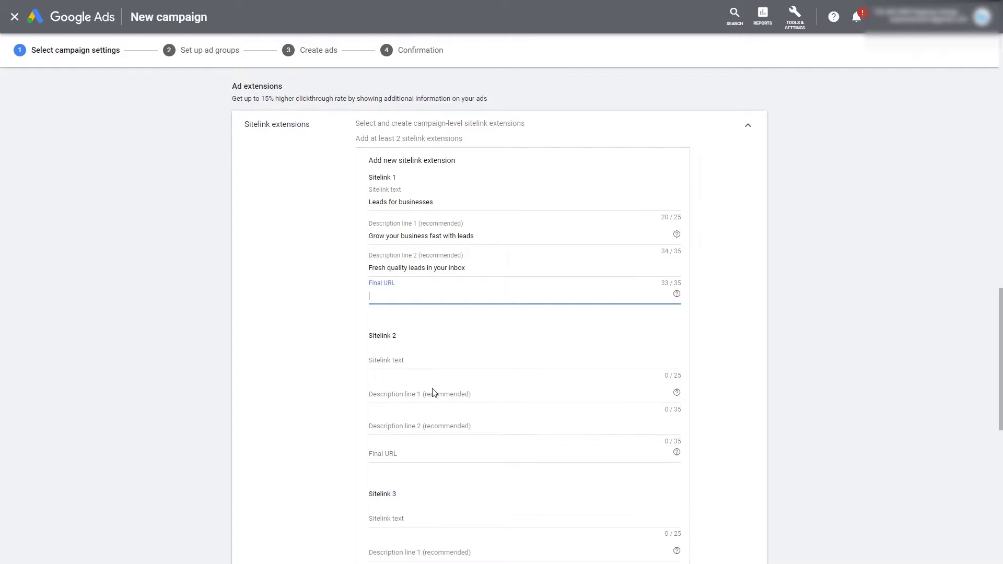
{"action": "left_click", "coordinate": [425, 362]}
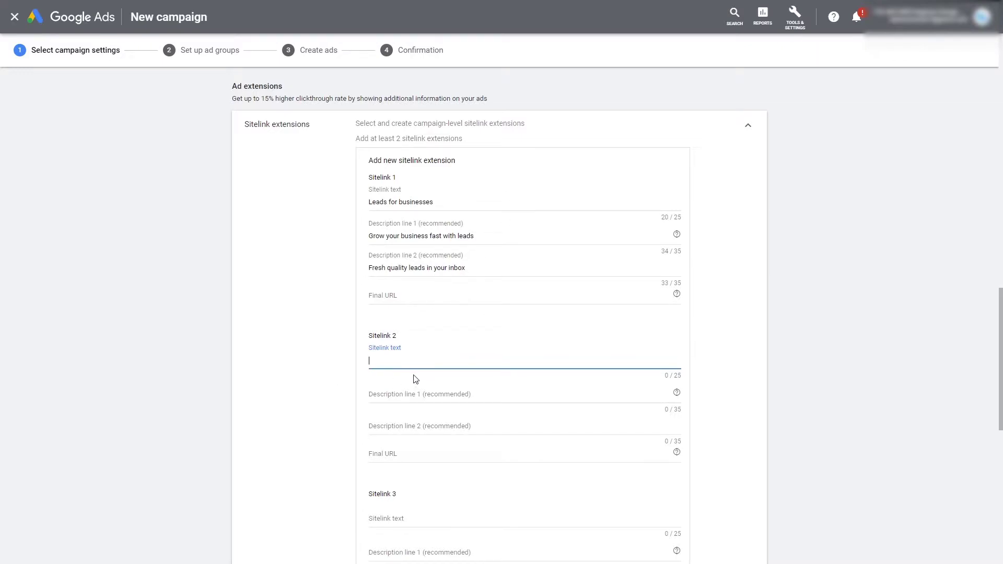
Step: Give Sitelink 2 the text 'Web design' and description 'View our web design portfolio'
{"action": "type", "text": "Web design"}
{"action": "key", "text": "Tab"}
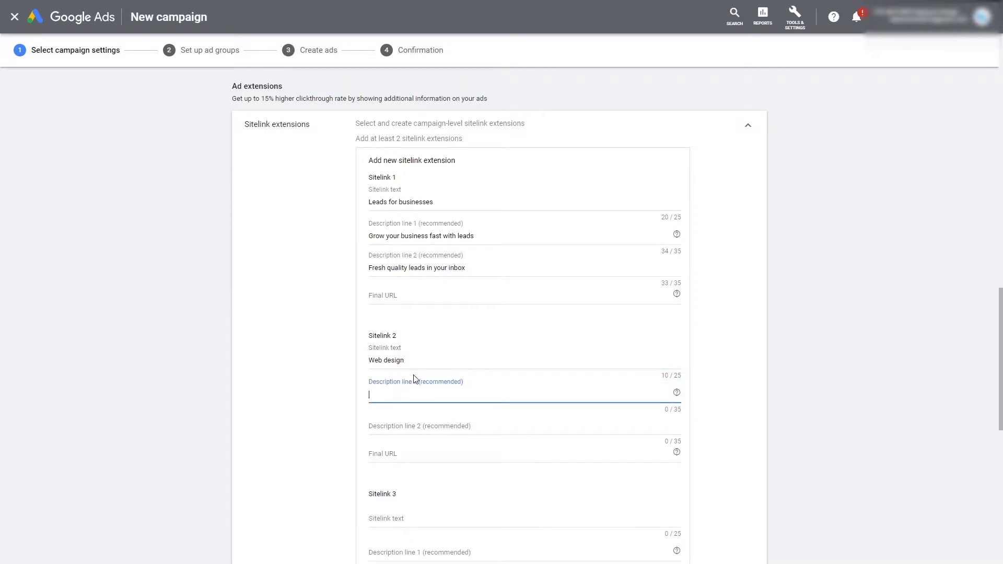
{"action": "type", "text": "View our be"}
{"action": "type", "text": "autiful we"}
{"action": "type", "text": "b design"}
{"action": "type", "text": " po"}
{"action": "key", "text": "BackSpace"}
{"action": "key", "text": "BackSpace"}
{"action": "key", "text": "BackSpace"}
{"action": "key", "text": "BackSpace"}
{"action": "key", "text": "BackSpace"}
{"action": "key", "text": "BackSpace"}
{"action": "left_click", "coordinate": [426, 393]}
{"action": "key", "text": "BackSpace"}
{"action": "key", "text": "BackSpace"}
{"action": "key", "text": "BackSpace"}
{"action": "key", "text": "BackSpace"}
{"action": "key", "text": "BackSpace"}
{"action": "key", "text": "BackSpace"}
{"action": "key", "text": "BackSpace"}
{"action": "key", "text": "BackSpace"}
{"action": "key", "text": "BackSpace"}
{"action": "key", "text": "BackSpace"}
{"action": "type", "text": "sign portfolio"}
{"action": "left_click", "coordinate": [477, 292]}
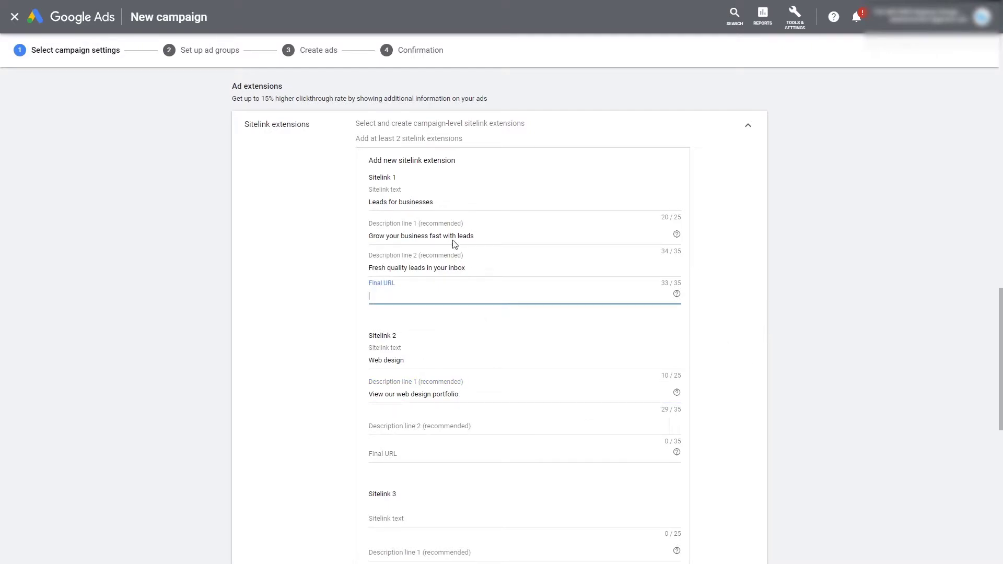
{"action": "type", "text": "https://www.neptunedesign.co.za"}
{"action": "key", "text": "ctrl+a"}
{"action": "key", "text": "ctrl+c"}
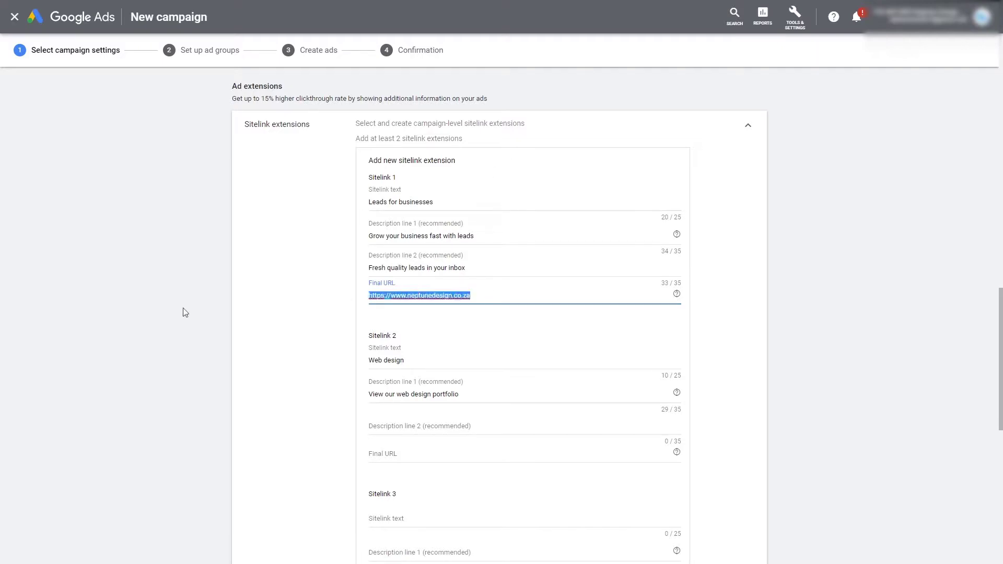
{"action": "left_click", "coordinate": [423, 455]}
{"action": "key", "text": "ctrl+v"}
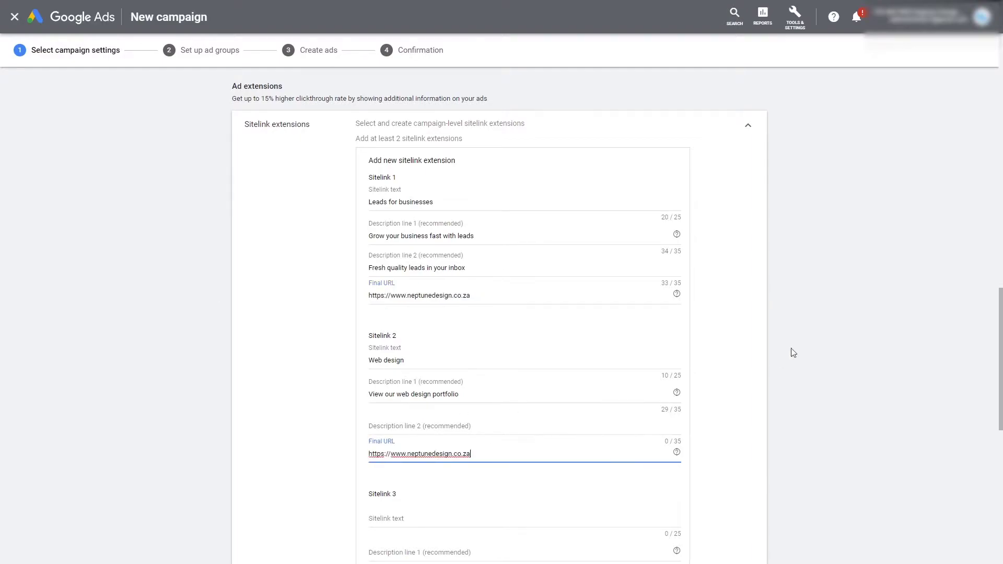
{"action": "scroll", "coordinate": [619, 465], "scroll_direction": "down", "scroll_amount": 3}
{"action": "scroll", "coordinate": [467, 247], "scroll_direction": "up", "scroll_amount": 1}
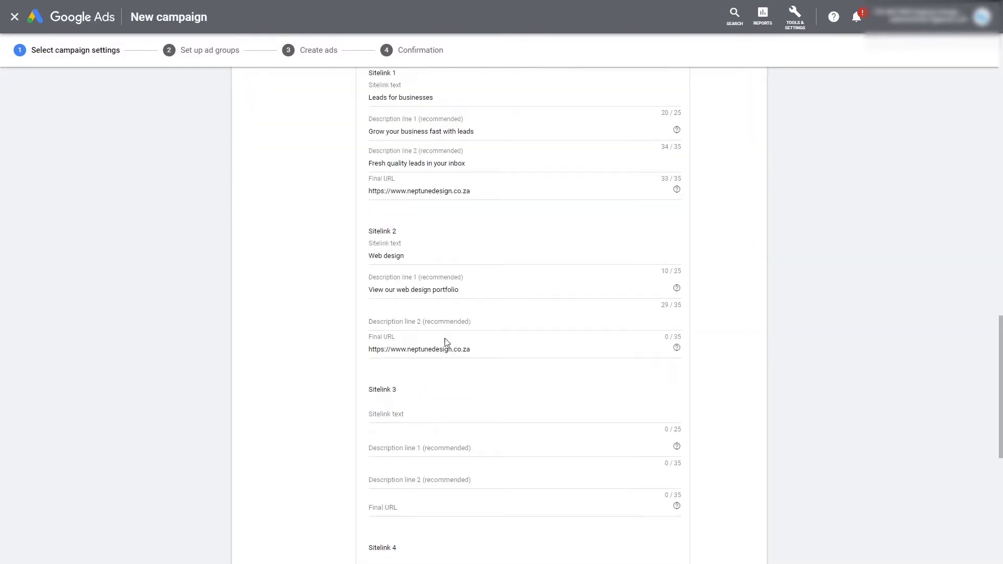
Step: Add Sitelink 2's second description about beautiful responsive websites and save both sitelinks
{"action": "left_click", "coordinate": [480, 330]}
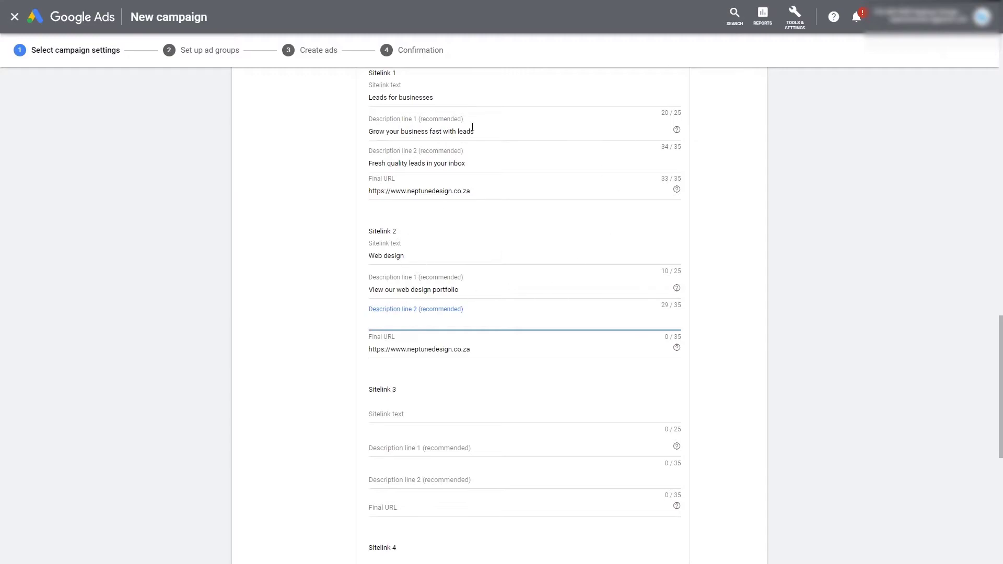
{"action": "scroll", "coordinate": [407, 367], "scroll_direction": "up", "scroll_amount": 2}
{"action": "scroll", "coordinate": [406, 371], "scroll_direction": "down", "scroll_amount": 1}
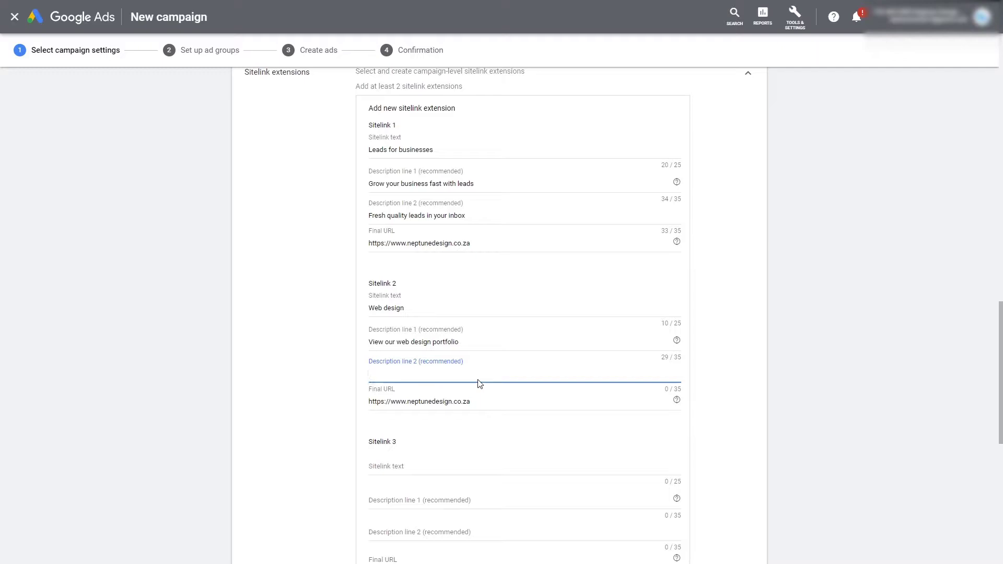
{"action": "type", "text": "eautifu;lresponsive websites"}
{"action": "left_click", "coordinate": [763, 342]}
{"action": "scroll", "coordinate": [708, 386], "scroll_direction": "up", "scroll_amount": 3}
{"action": "scroll", "coordinate": [549, 343], "scroll_direction": "down", "scroll_amount": 4}
{"action": "scroll", "coordinate": [549, 344], "scroll_direction": "down", "scroll_amount": 3}
{"action": "scroll", "coordinate": [473, 460], "scroll_direction": "down", "scroll_amount": 2}
{"action": "scroll", "coordinate": [474, 456], "scroll_direction": "up", "scroll_amount": 7}
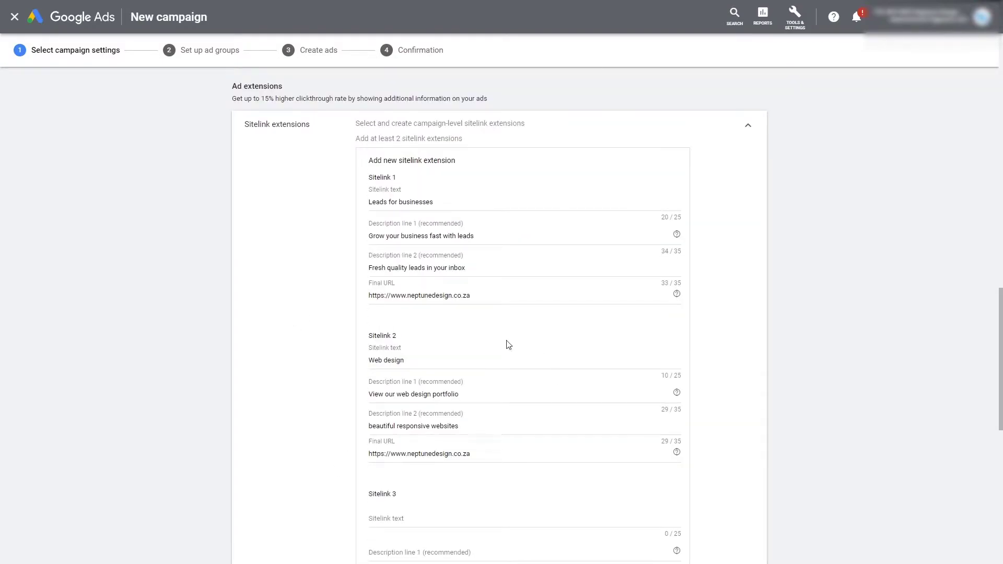
{"action": "scroll", "coordinate": [513, 345], "scroll_direction": "down", "scroll_amount": 3}
{"action": "scroll", "coordinate": [504, 375], "scroll_direction": "down", "scroll_amount": 2}
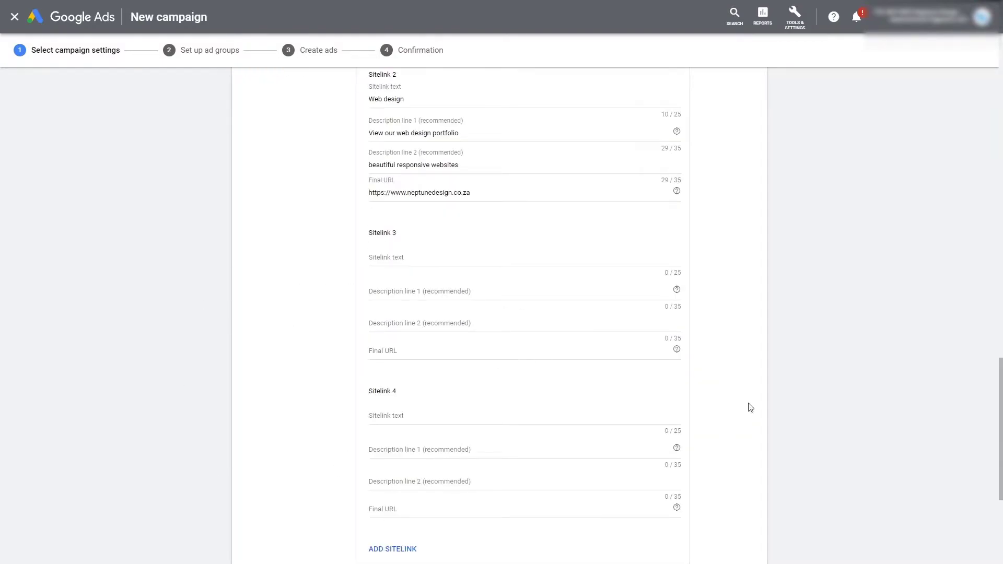
{"action": "scroll", "coordinate": [569, 302], "scroll_direction": "up", "scroll_amount": 4}
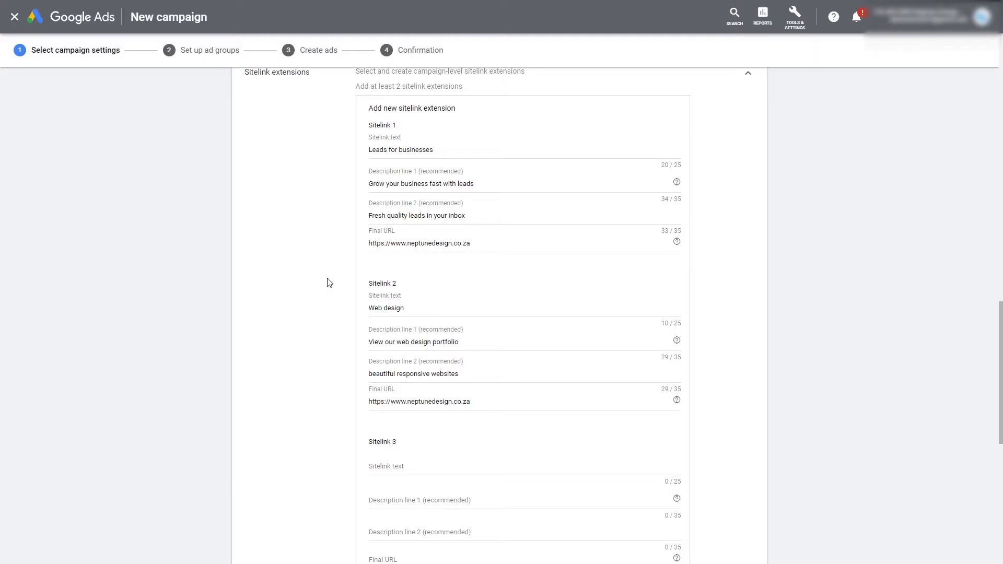
{"action": "scroll", "coordinate": [329, 282], "scroll_direction": "up", "scroll_amount": 1}
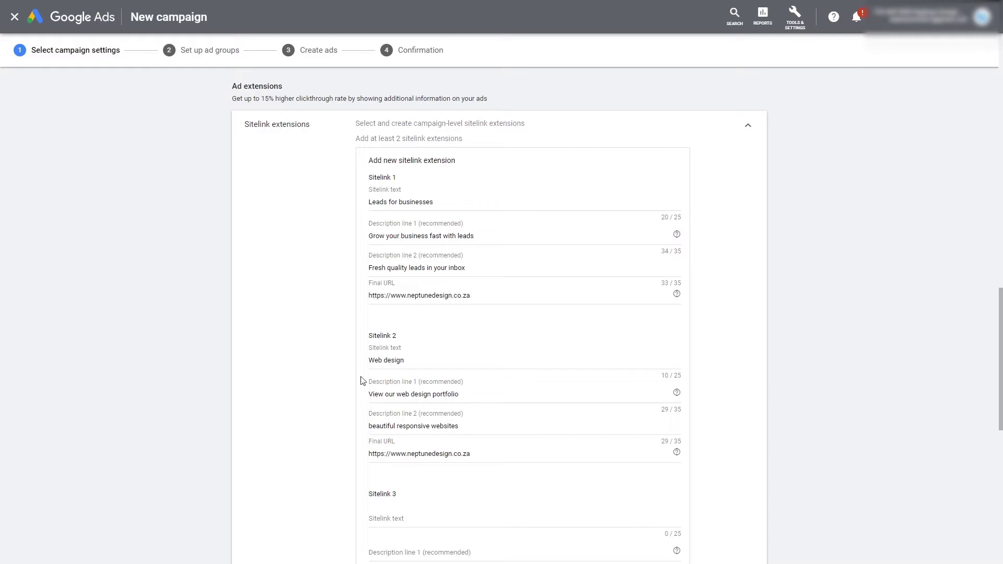
{"action": "scroll", "coordinate": [326, 344], "scroll_direction": "down", "scroll_amount": 1}
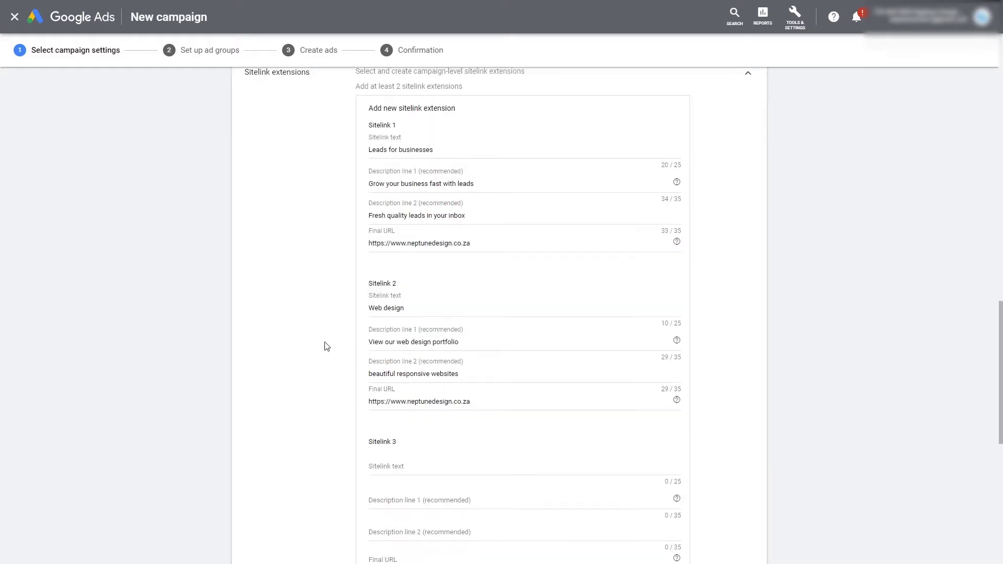
{"action": "scroll", "coordinate": [282, 376], "scroll_direction": "down", "scroll_amount": 1}
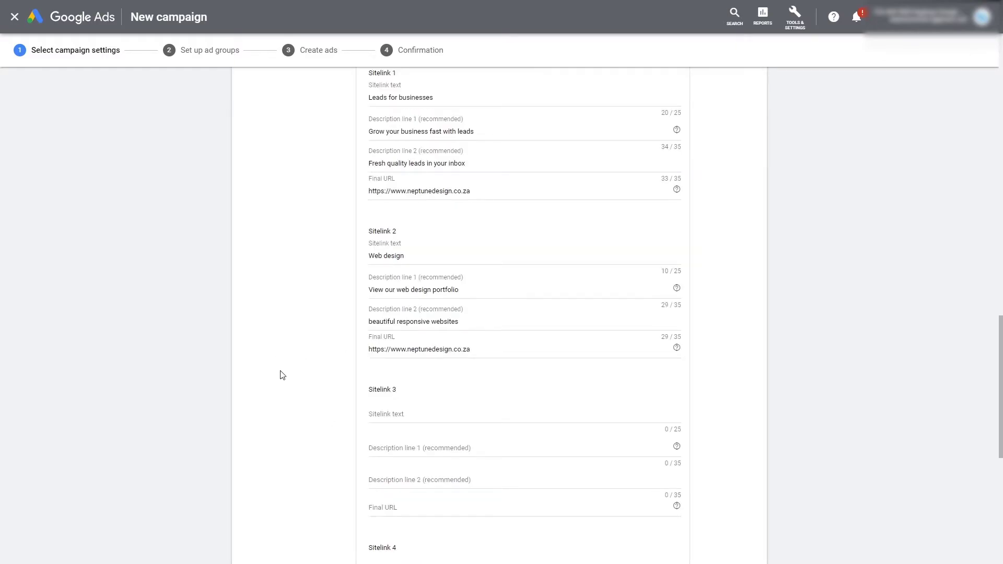
{"action": "scroll", "coordinate": [284, 379], "scroll_direction": "up", "scroll_amount": 3}
{"action": "scroll", "coordinate": [285, 376], "scroll_direction": "down", "scroll_amount": 8}
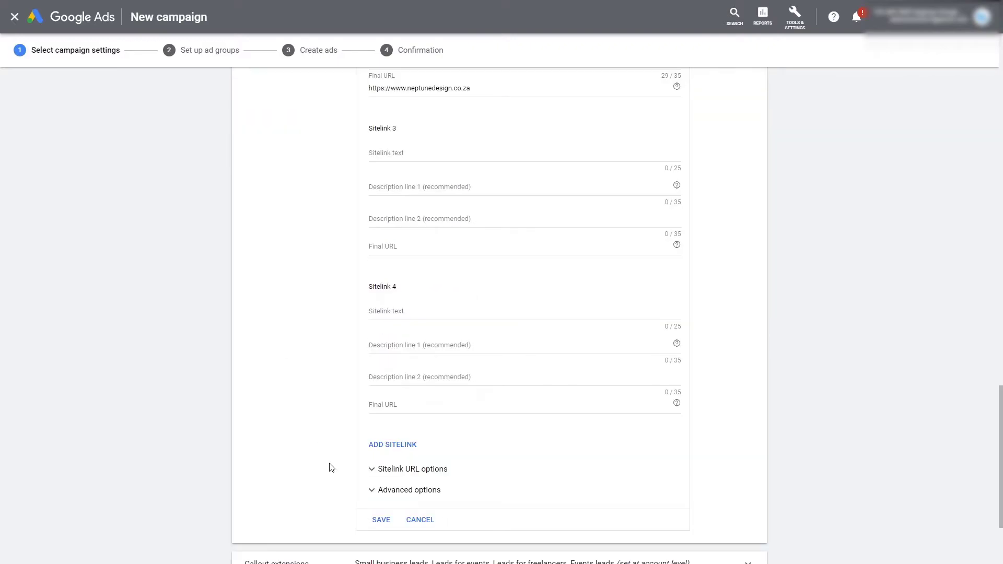
{"action": "scroll", "coordinate": [324, 410], "scroll_direction": "up", "scroll_amount": 7}
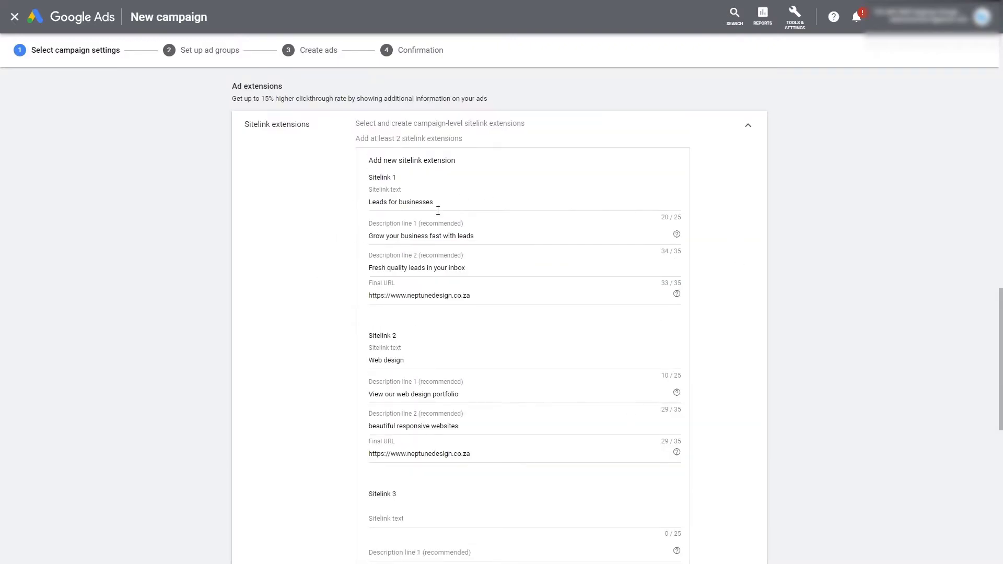
{"action": "scroll", "coordinate": [313, 289], "scroll_direction": "down", "scroll_amount": 7}
{"action": "left_click", "coordinate": [376, 386]}
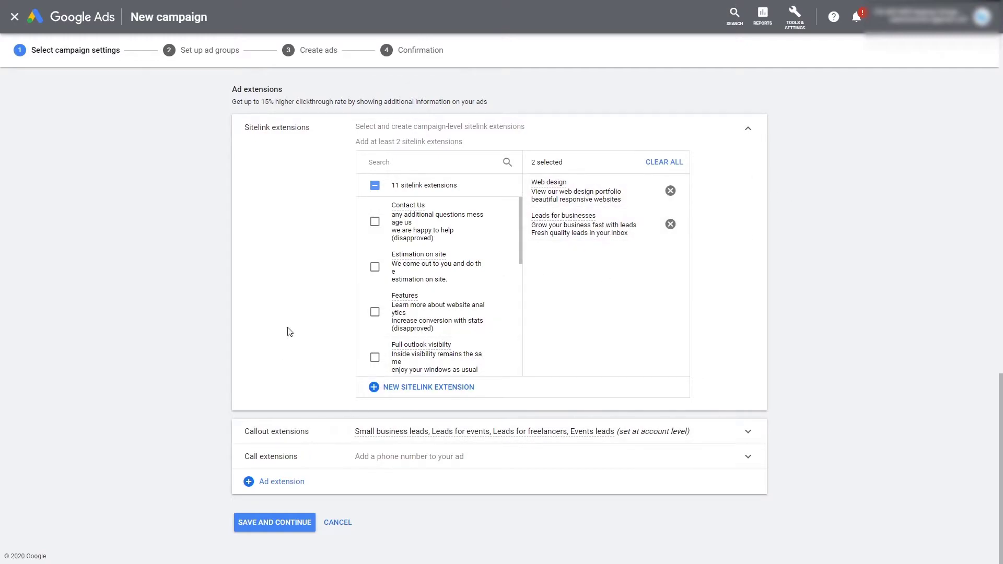
Step: Expand the callout extensions section, which lists 16 existing callouts
{"action": "left_click", "coordinate": [296, 435]}
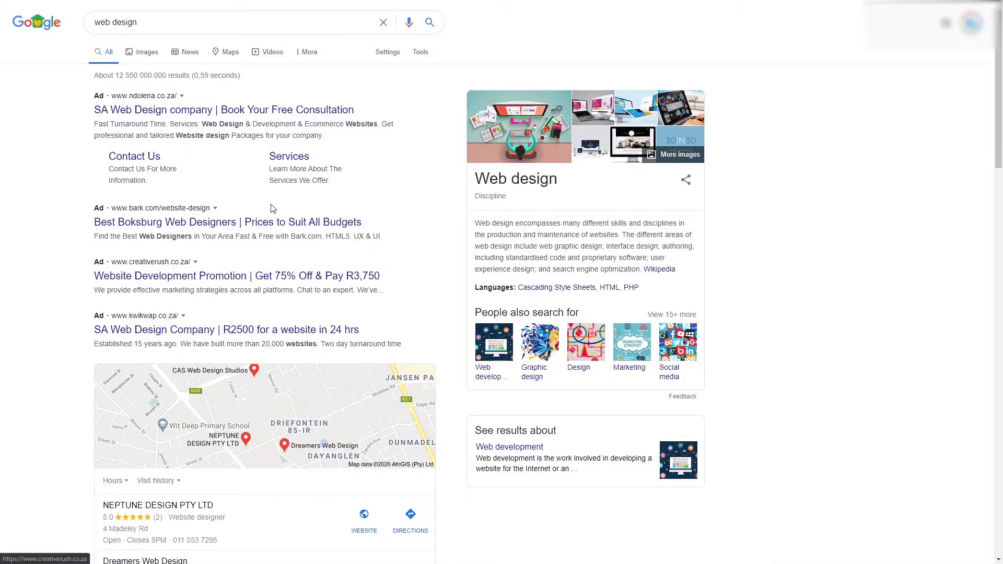
{"action": "scroll", "coordinate": [235, 255], "scroll_direction": "down", "scroll_amount": 4}
{"action": "scroll", "coordinate": [252, 248], "scroll_direction": "up", "scroll_amount": 4}
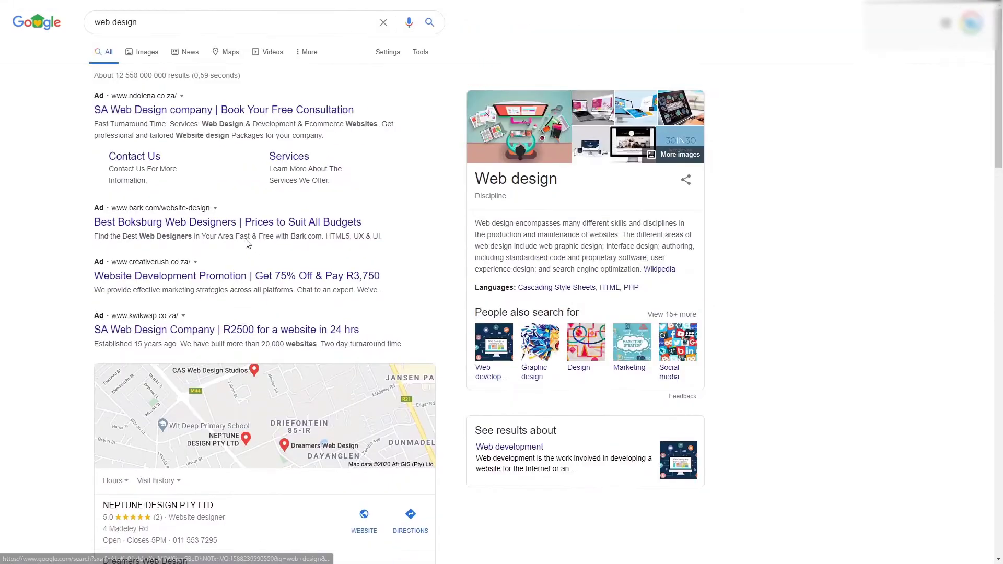
{"action": "scroll", "coordinate": [244, 237], "scroll_direction": "down", "scroll_amount": 20}
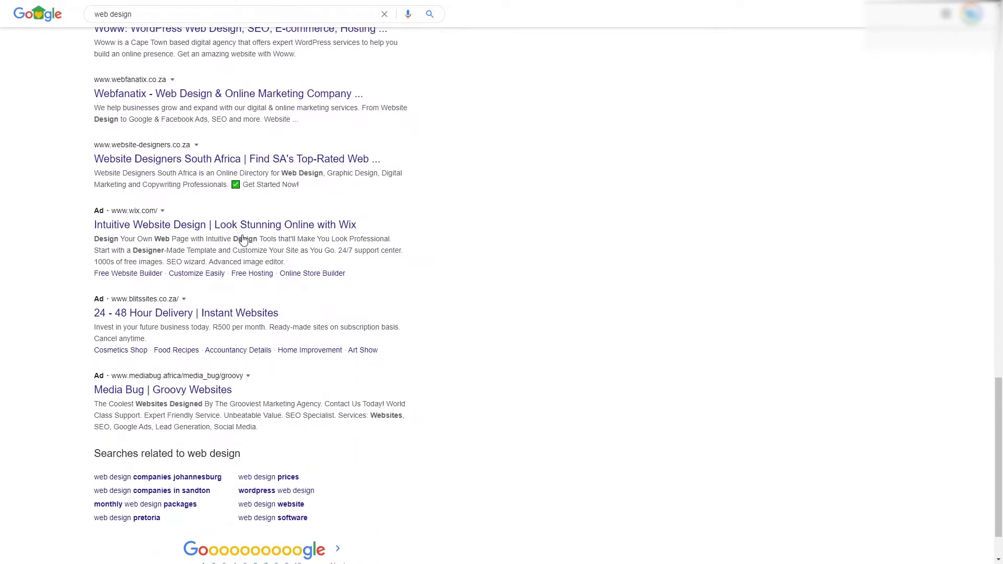
{"action": "scroll", "coordinate": [365, 269], "scroll_direction": "down", "scroll_amount": 2}
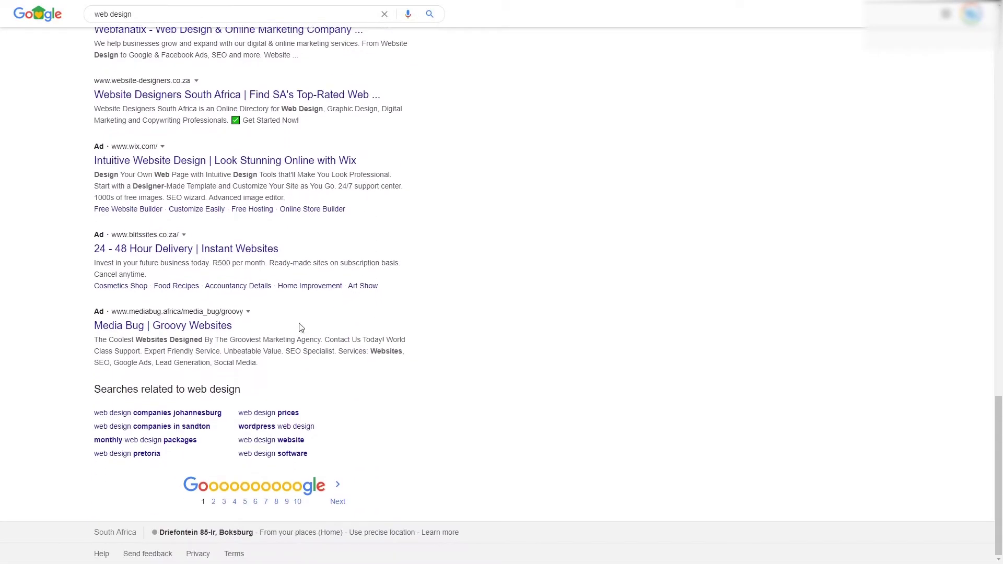
Step: Browse page 2 of the 'web design' search results and open the SA Web Design Company ad
{"action": "left_click", "coordinate": [214, 503]}
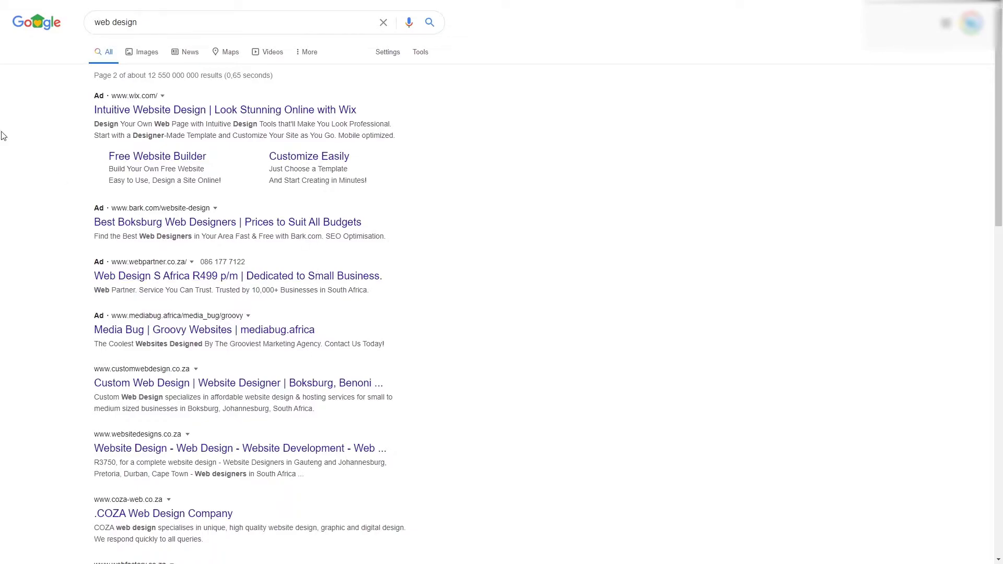
{"action": "left_click_drag", "start_coordinate": [137, 22], "coordinate": [32, 21]}
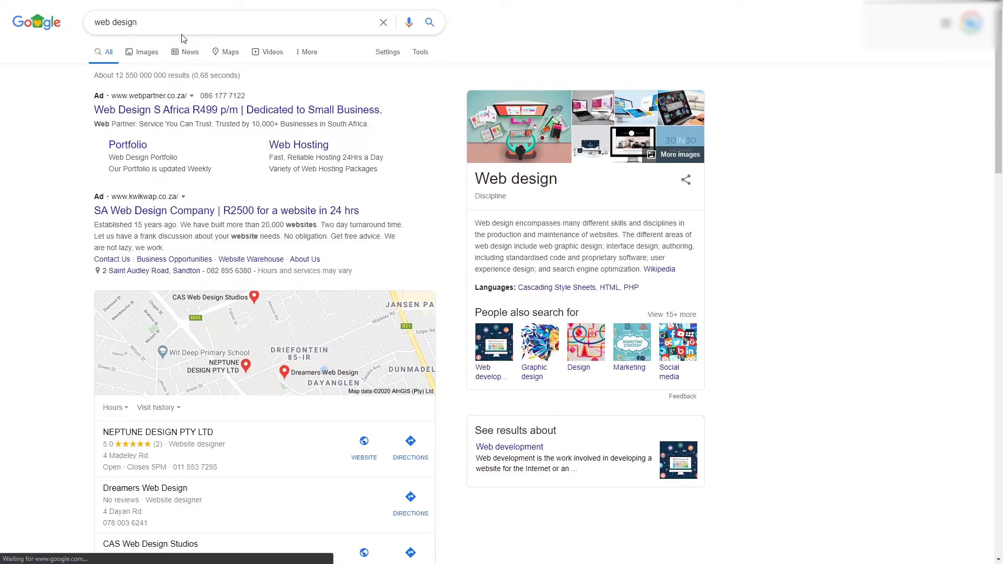
{"action": "scroll", "coordinate": [176, 75], "scroll_direction": "down", "scroll_amount": 1}
{"action": "scroll", "coordinate": [175, 76], "scroll_direction": "up", "scroll_amount": 1}
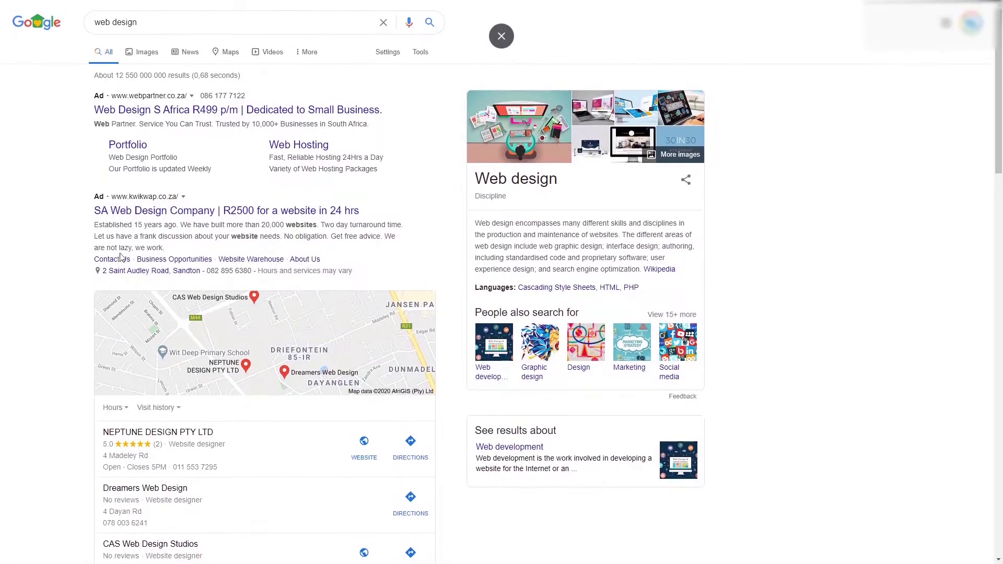
{"action": "left_click", "coordinate": [110, 211]}
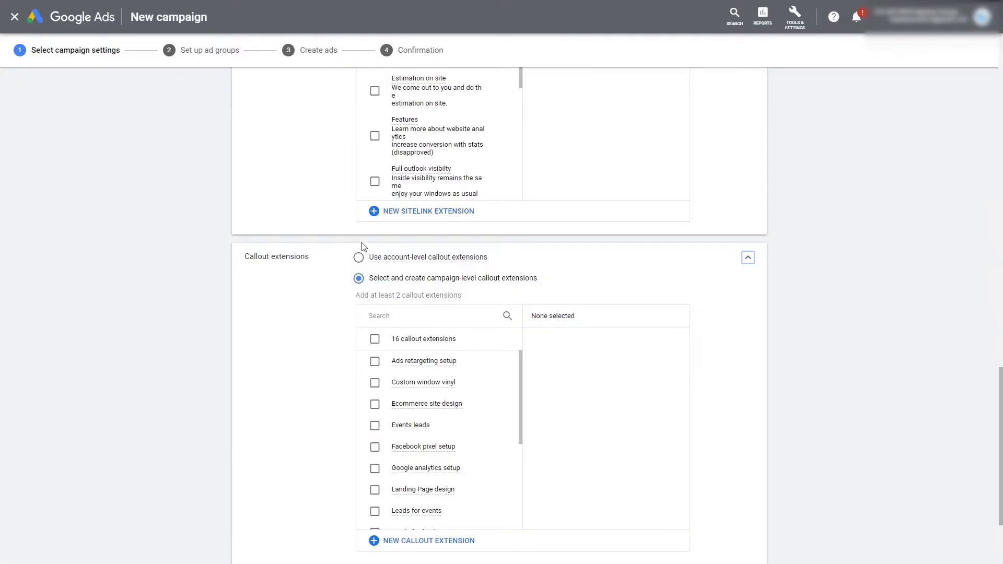
Step: Create callouts About Us, Contact Us, Leads and Newsletter signup and save them
{"action": "scroll", "coordinate": [537, 343], "scroll_direction": "down", "scroll_amount": 1}
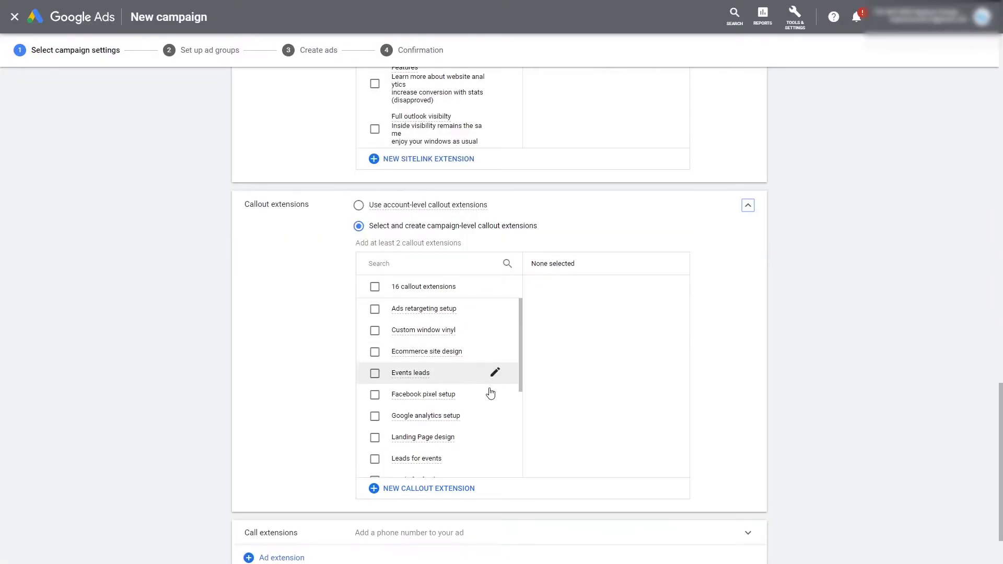
{"action": "left_click", "coordinate": [424, 490]}
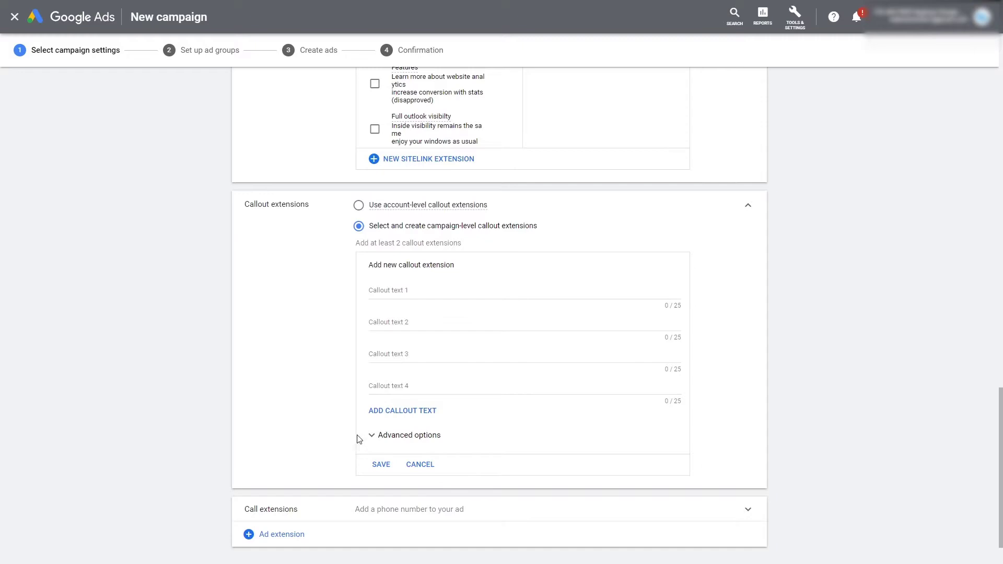
{"action": "left_click", "coordinate": [442, 293]}
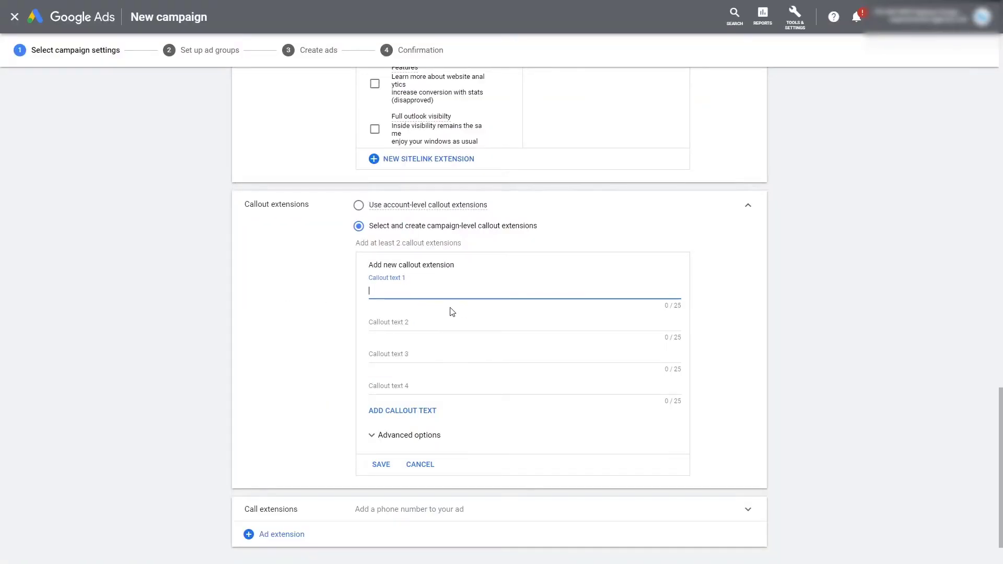
{"action": "type", "text": "About Us"}
{"action": "key", "text": "Tab"}
{"action": "type", "text": "Contact Us"}
{"action": "key", "text": "Tab"}
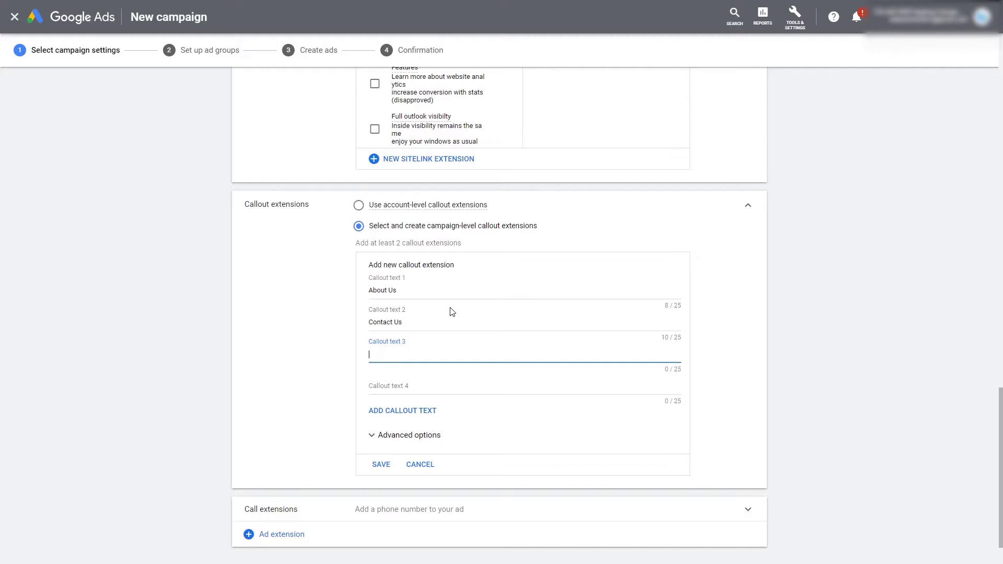
{"action": "type", "text": "Leads"}
{"action": "key", "text": "Tab"}
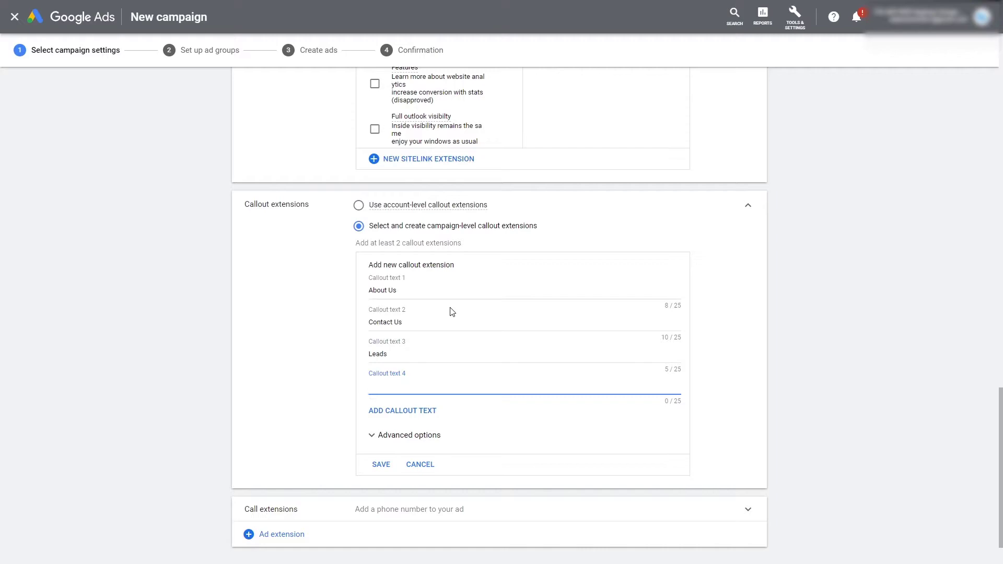
{"action": "type", "text": "Newsletter signup"}
{"action": "left_click", "coordinate": [797, 359]}
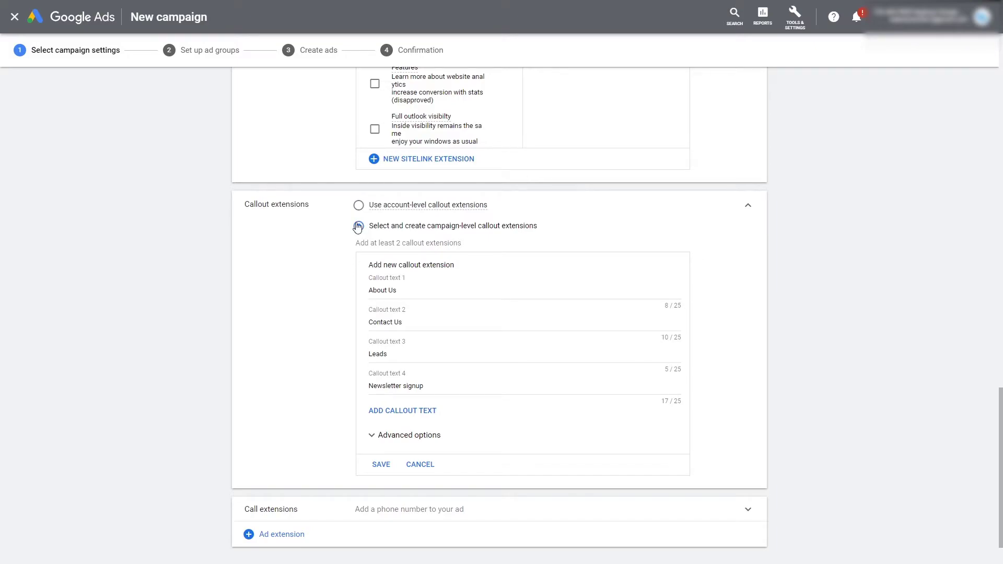
{"action": "left_click", "coordinate": [380, 465]}
Step: Expand the Call extensions section to show the four saved phone numbers
{"action": "scroll", "coordinate": [275, 401], "scroll_direction": "up", "scroll_amount": 6}
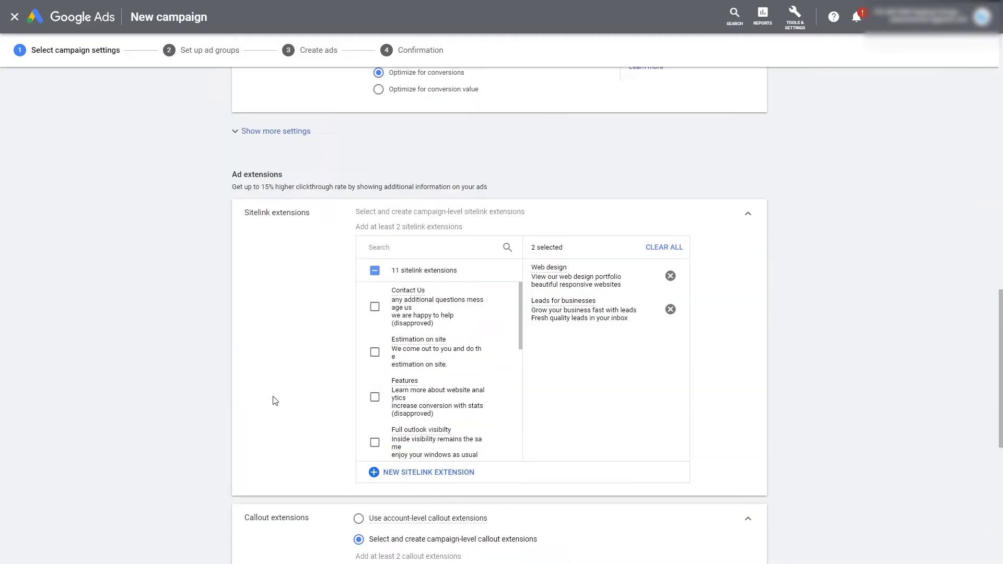
{"action": "scroll", "coordinate": [298, 304], "scroll_direction": "down", "scroll_amount": 4}
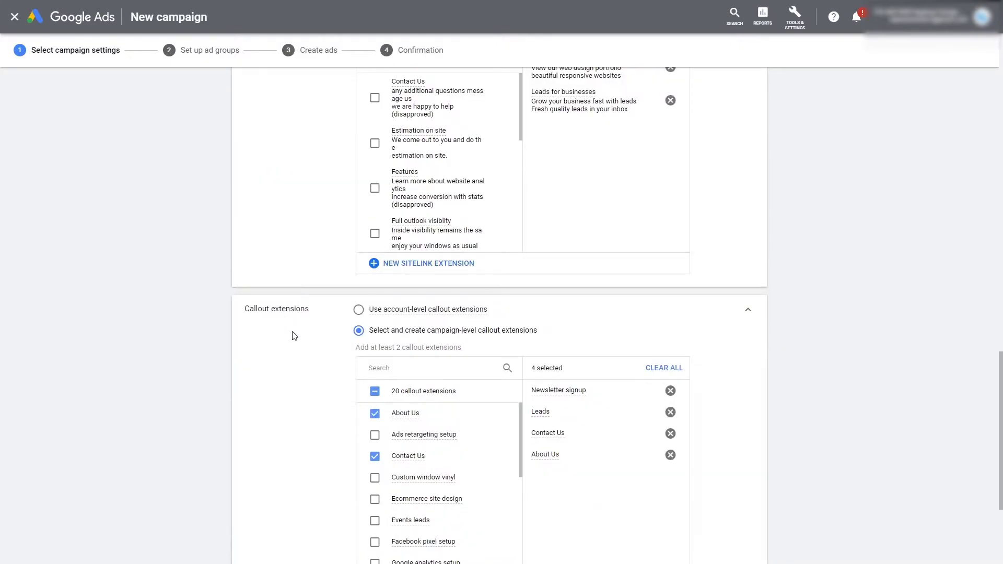
{"action": "scroll", "coordinate": [295, 336], "scroll_direction": "down", "scroll_amount": 4}
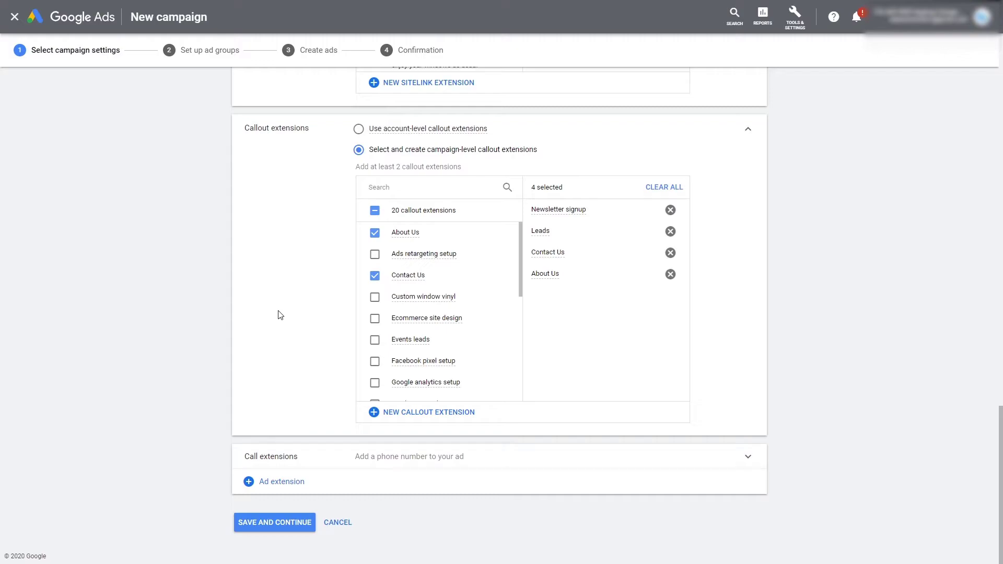
{"action": "left_click", "coordinate": [285, 460]}
{"action": "scroll", "coordinate": [286, 374], "scroll_direction": "down", "scroll_amount": 1}
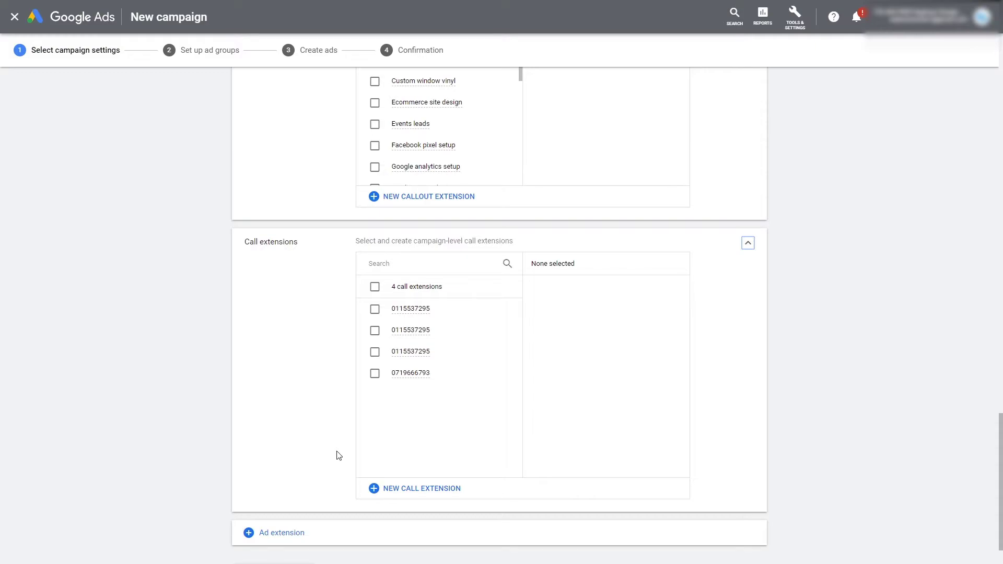
{"action": "left_click", "coordinate": [414, 487]}
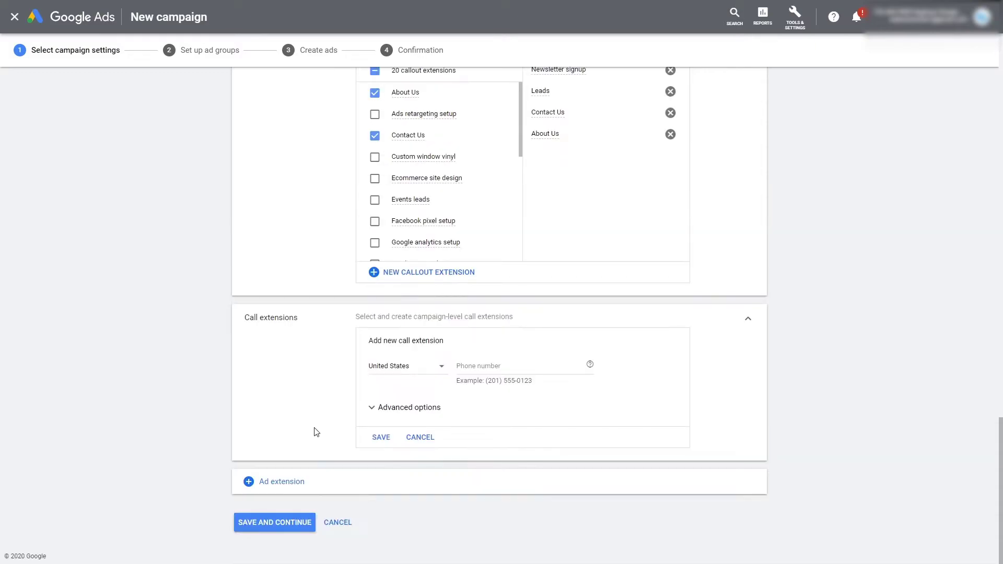
{"action": "left_click", "coordinate": [435, 371]}
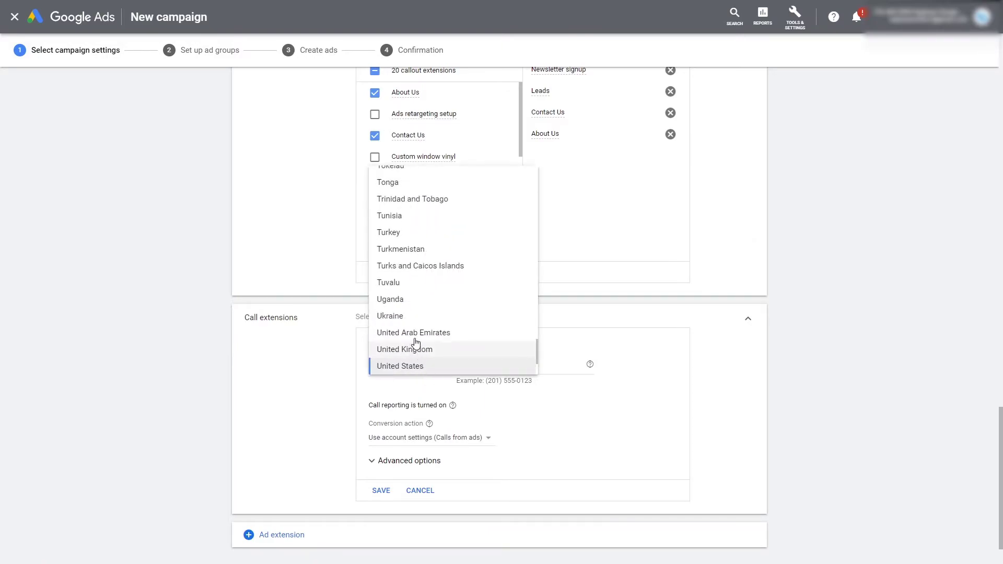
{"action": "scroll", "coordinate": [416, 342], "scroll_direction": "up", "scroll_amount": 10}
{"action": "scroll", "coordinate": [421, 349], "scroll_direction": "down", "scroll_amount": 1}
{"action": "left_click", "coordinate": [420, 314]}
{"action": "left_click", "coordinate": [557, 354]}
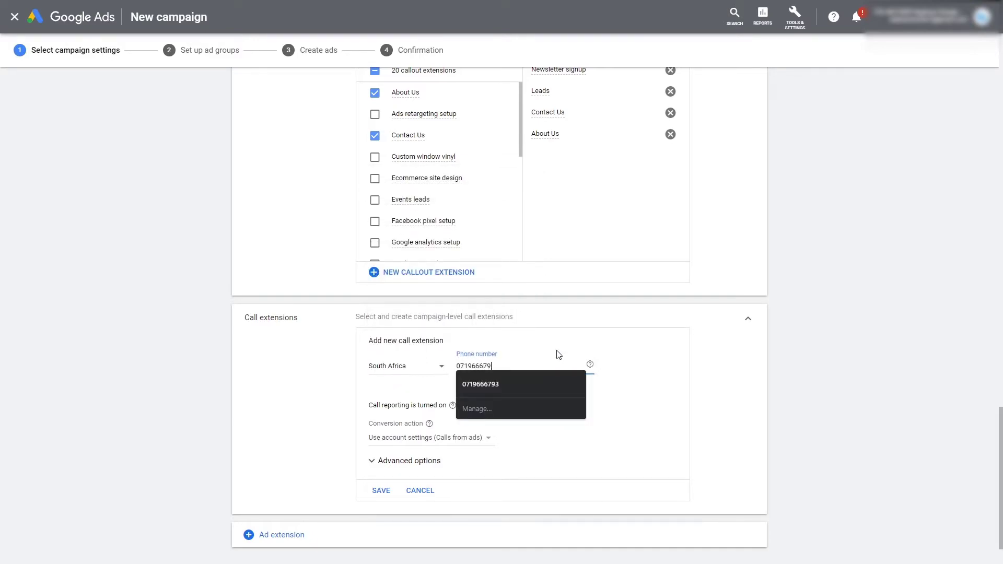
{"action": "double_click", "coordinate": [506, 365]}
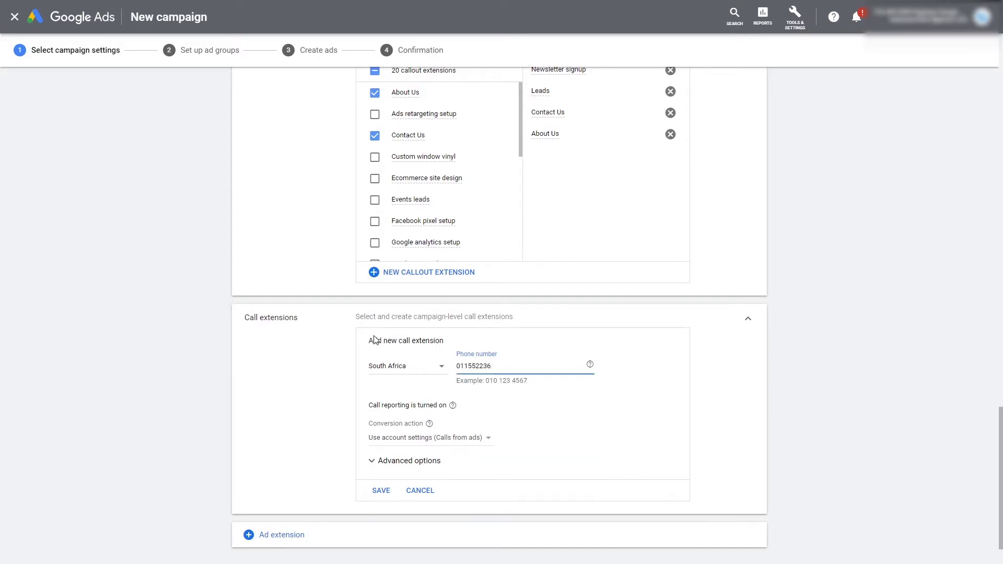
{"action": "left_click", "coordinate": [894, 354]}
{"action": "scroll", "coordinate": [578, 423], "scroll_direction": "down", "scroll_amount": 1}
{"action": "left_click", "coordinate": [383, 437]}
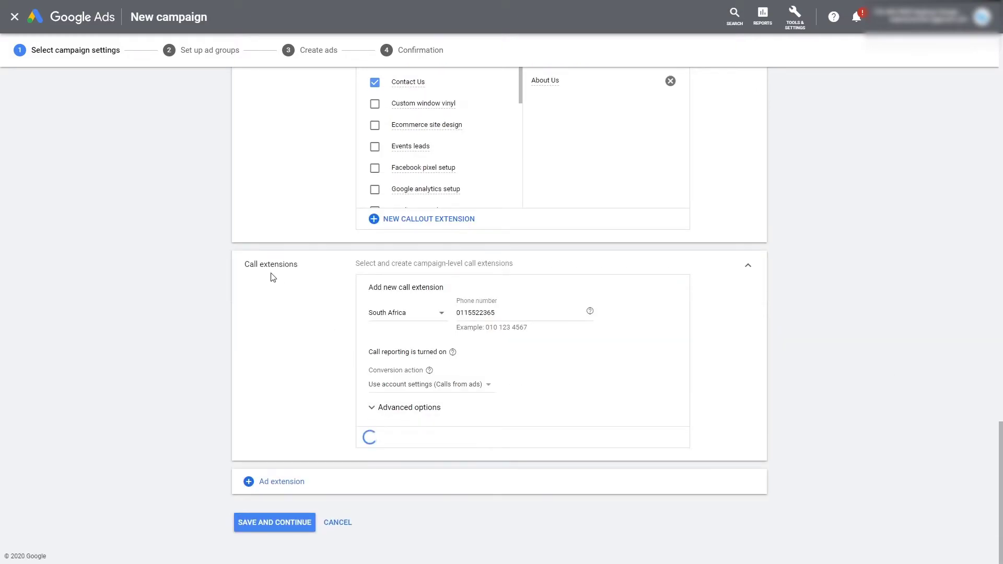
Step: Review the five saved call extensions and show the other available ad extension types
{"action": "scroll", "coordinate": [301, 308], "scroll_direction": "up", "scroll_amount": 3}
{"action": "scroll", "coordinate": [295, 308], "scroll_direction": "down", "scroll_amount": 4}
{"action": "scroll", "coordinate": [294, 311], "scroll_direction": "up", "scroll_amount": 10}
{"action": "scroll", "coordinate": [291, 313], "scroll_direction": "down", "scroll_amount": 6}
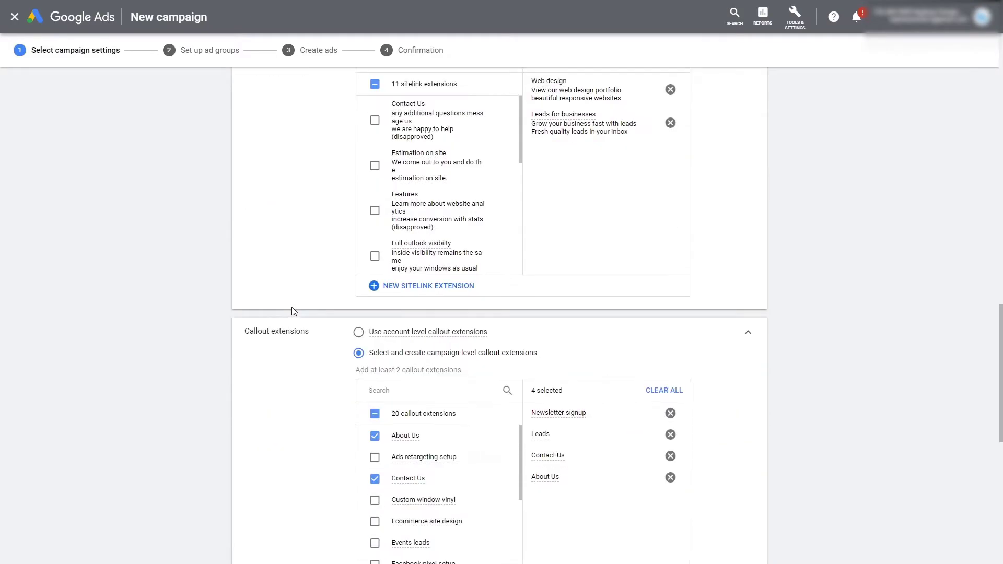
{"action": "scroll", "coordinate": [203, 204], "scroll_direction": "up", "scroll_amount": 5}
{"action": "scroll", "coordinate": [125, 317], "scroll_direction": "down", "scroll_amount": 4}
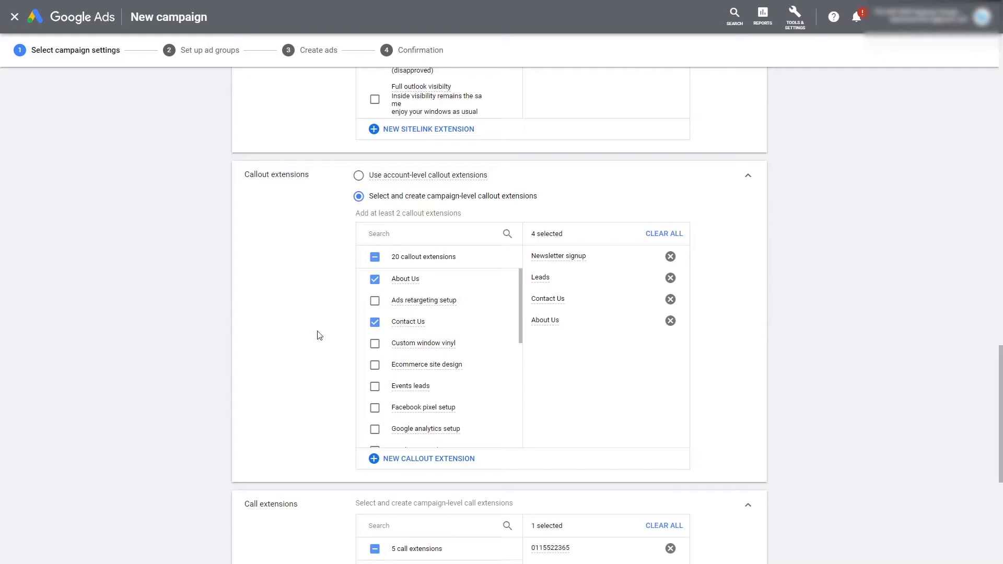
{"action": "scroll", "coordinate": [325, 334], "scroll_direction": "down", "scroll_amount": 5}
{"action": "scroll", "coordinate": [341, 332], "scroll_direction": "down", "scroll_amount": 1}
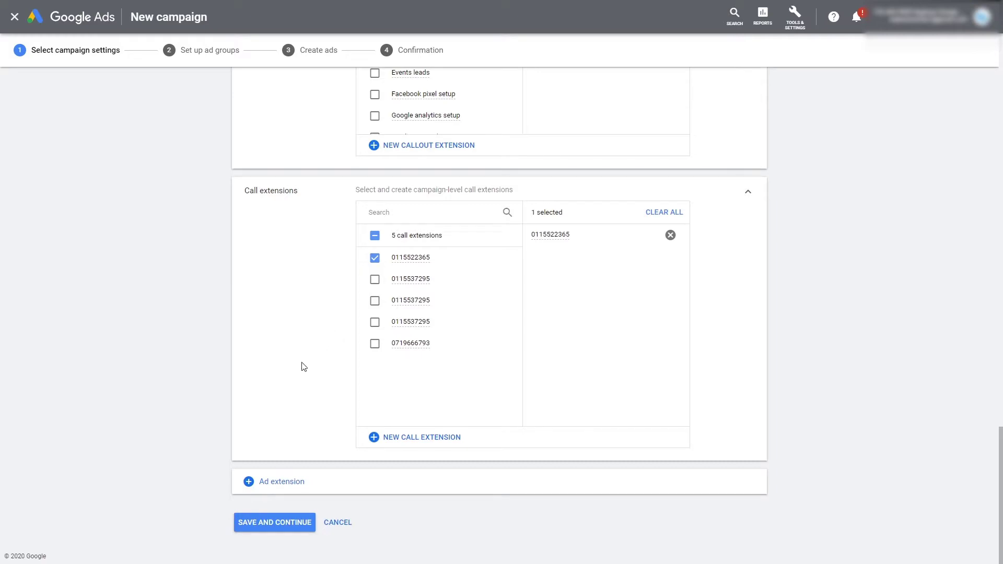
{"action": "left_click", "coordinate": [272, 480]}
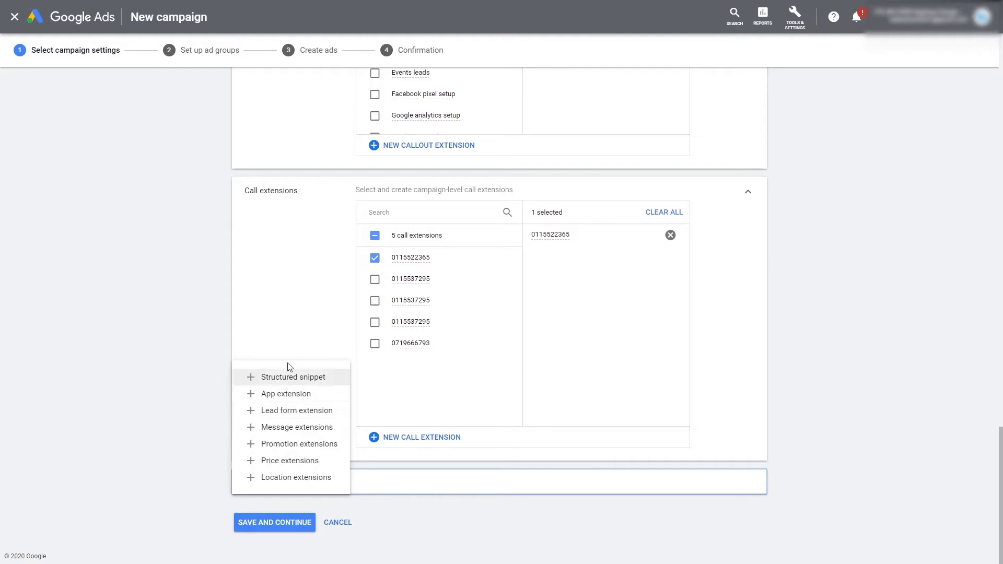
Step: Choose Lead form extension, expand its settings, and begin a new lead form extension
{"action": "left_click", "coordinate": [285, 411]}
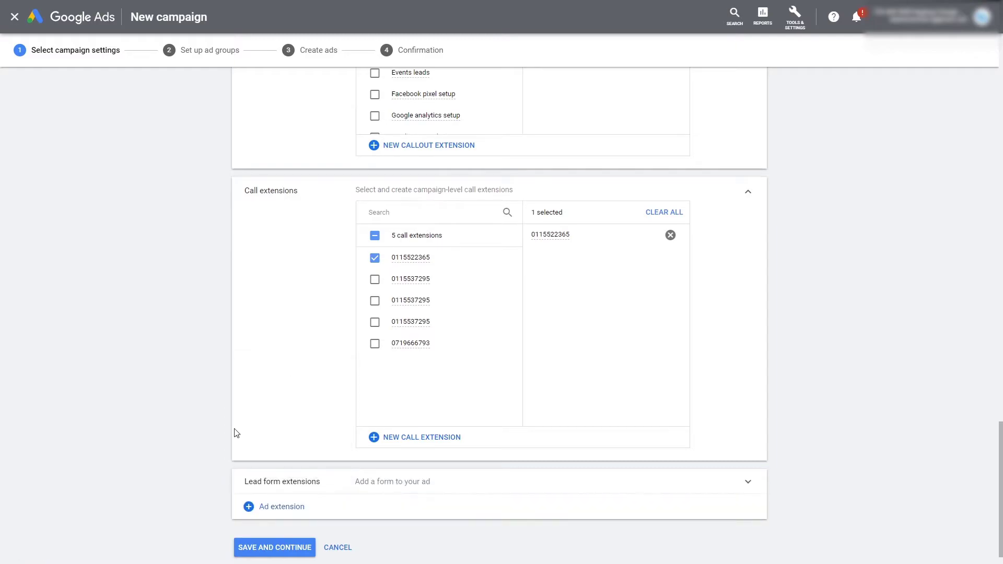
{"action": "left_click", "coordinate": [421, 468]}
{"action": "scroll", "coordinate": [282, 385], "scroll_direction": "down", "scroll_amount": 4}
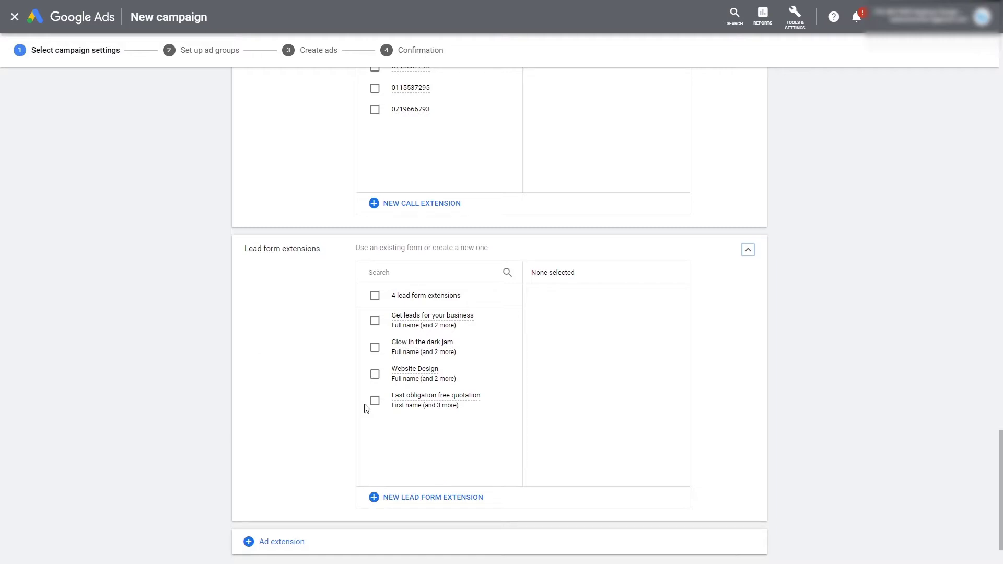
{"action": "left_click", "coordinate": [432, 497]}
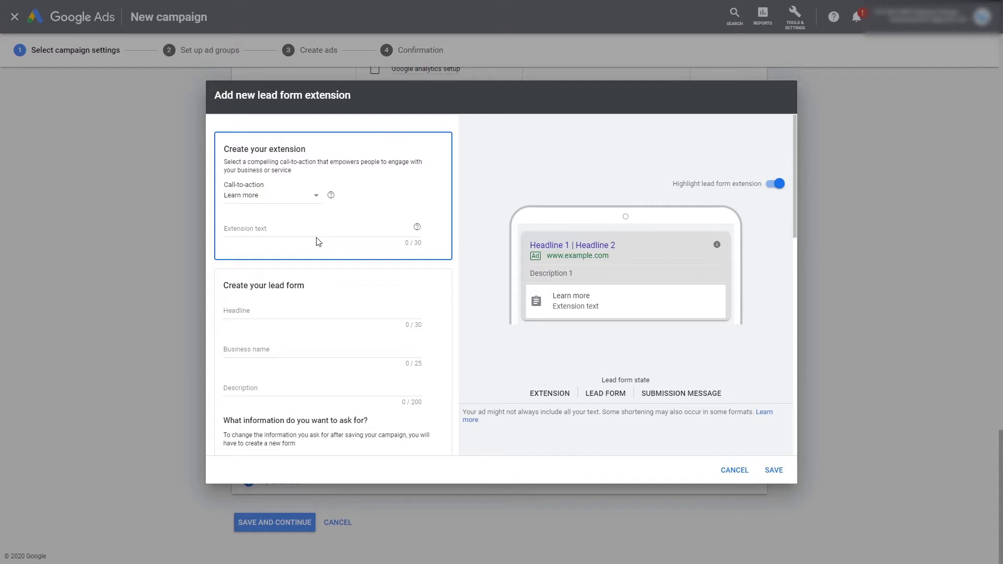
{"action": "left_click", "coordinate": [314, 198]}
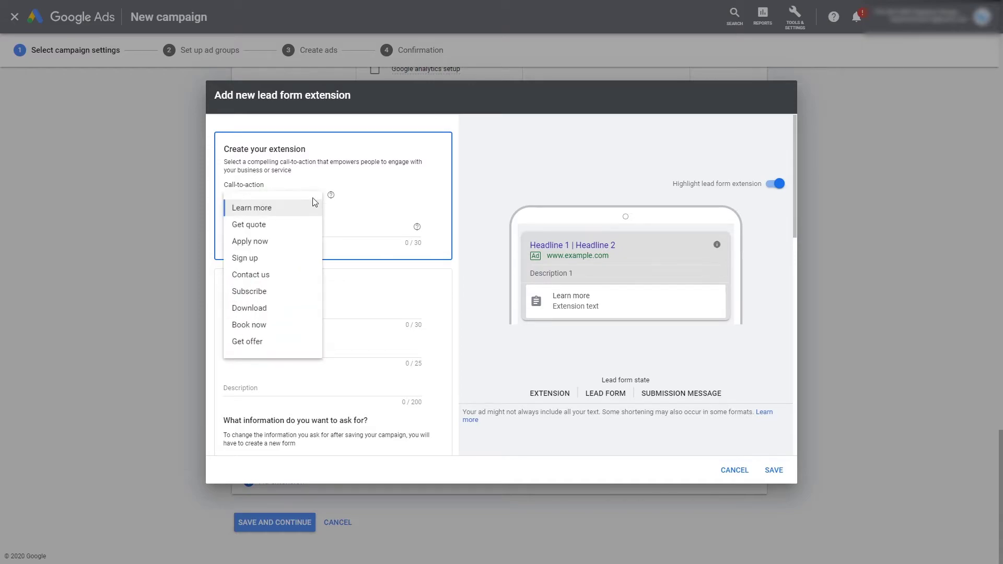
{"action": "left_click", "coordinate": [283, 226]}
{"action": "left_click", "coordinate": [312, 225]}
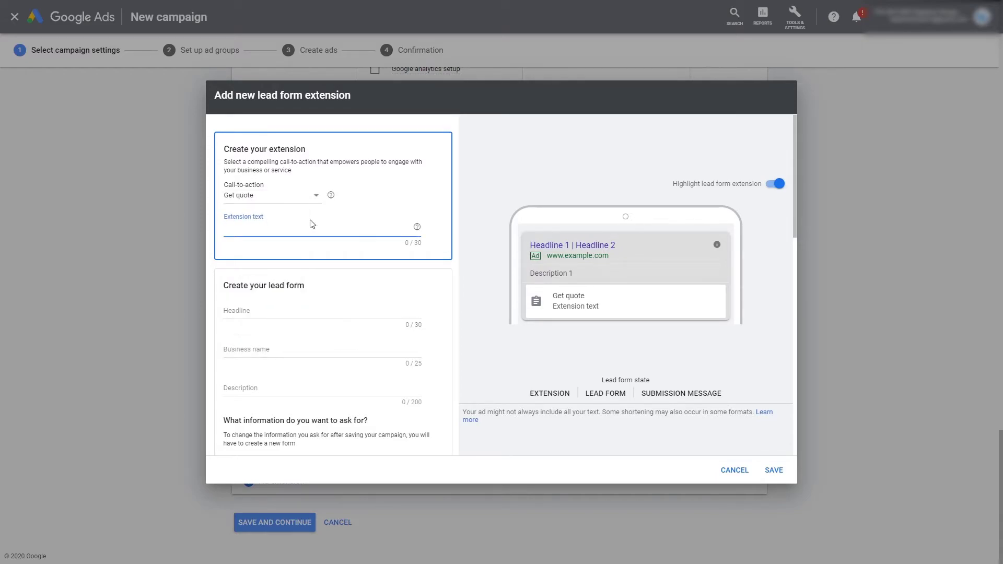
{"action": "type", "text": "Socxicial Media Makr"}
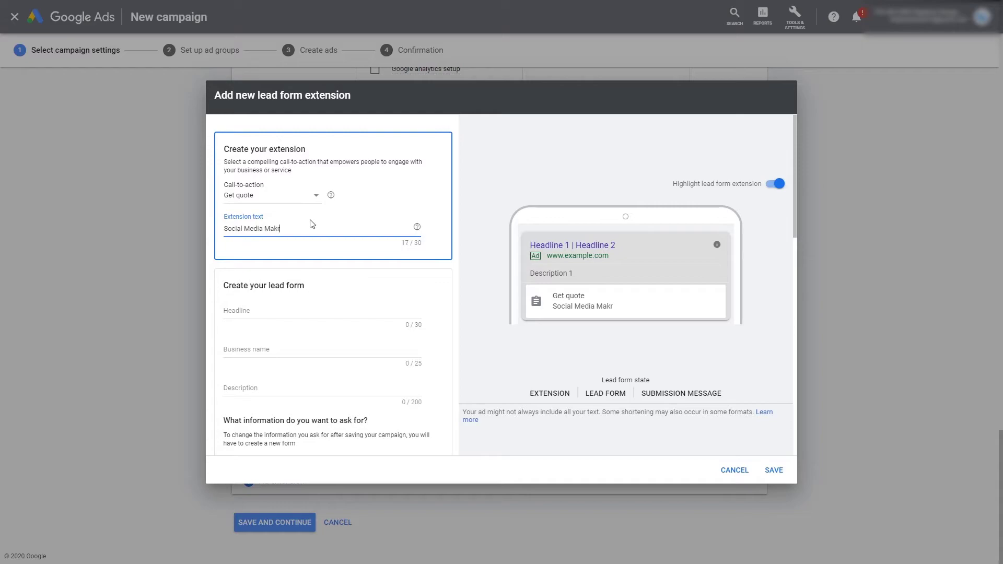
{"action": "key", "text": "BackSpace"}
{"action": "type", "text": "rt"}
{"action": "type", "text": "keting"}
{"action": "left_click", "coordinate": [315, 310]}
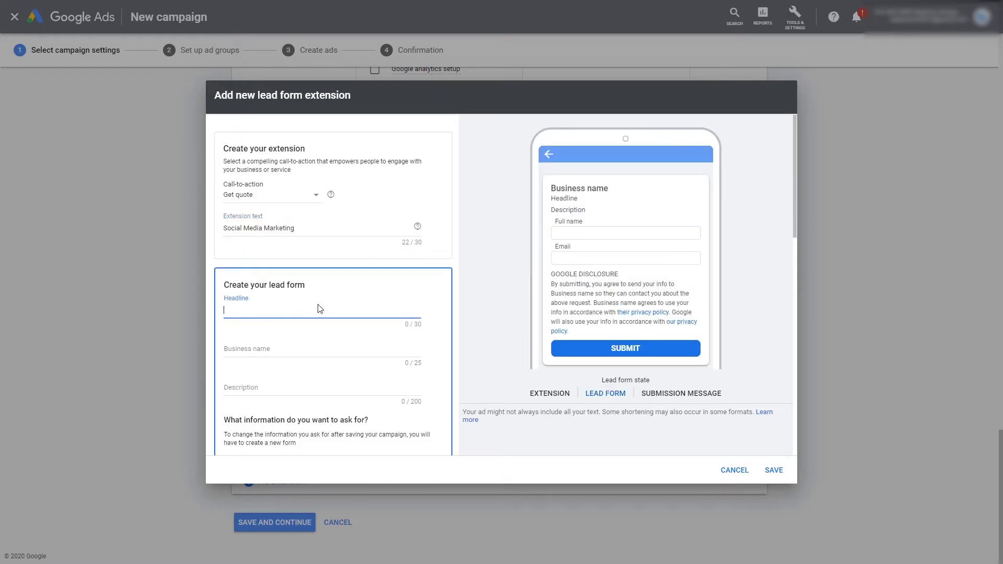
{"action": "scroll", "coordinate": [319, 309], "scroll_direction": "down", "scroll_amount": 1}
{"action": "left_click", "coordinate": [329, 229]}
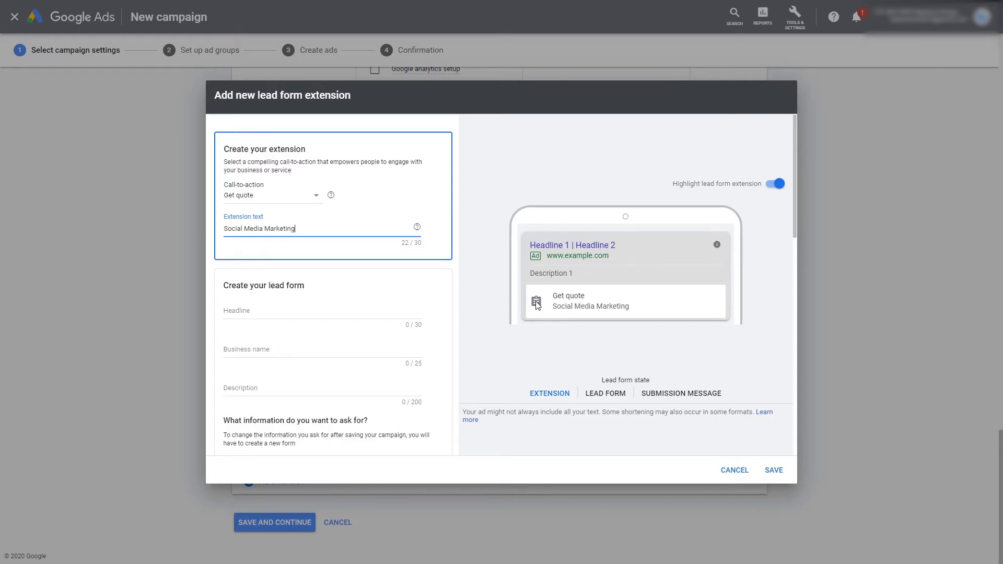
{"action": "left_click", "coordinate": [286, 315]}
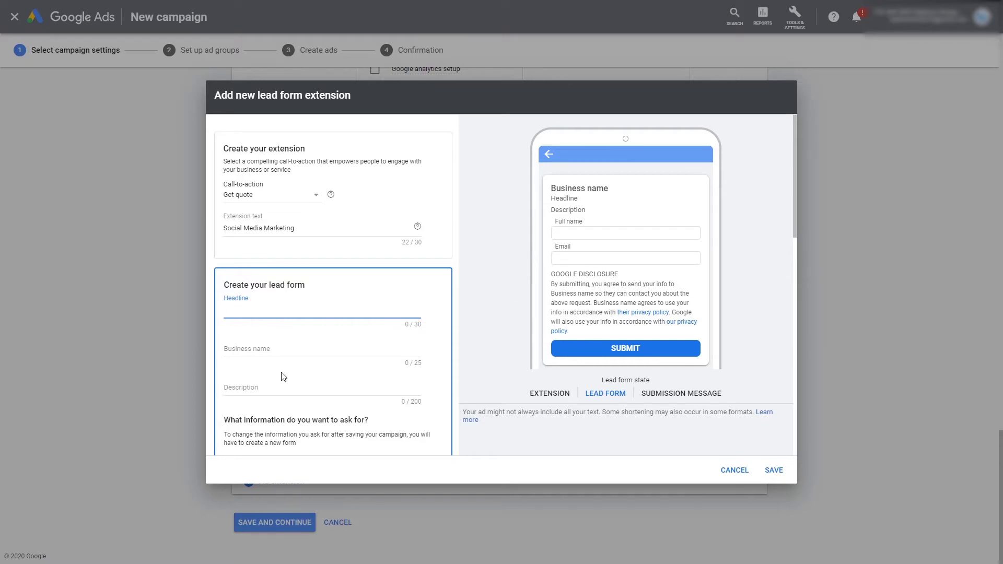
{"action": "scroll", "coordinate": [286, 368], "scroll_direction": "down", "scroll_amount": 1}
{"action": "left_click", "coordinate": [290, 346]}
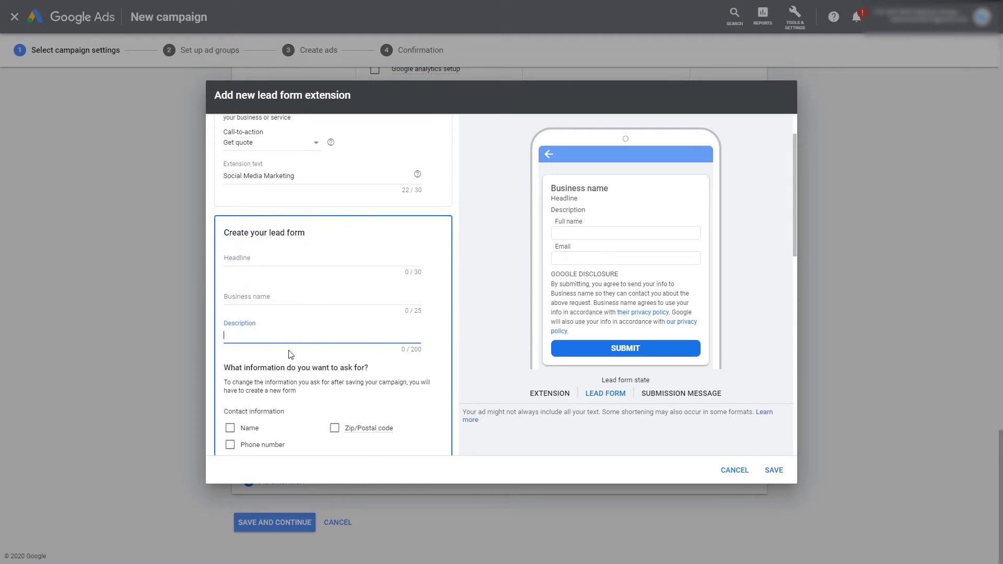
{"action": "scroll", "coordinate": [298, 329], "scroll_direction": "up", "scroll_amount": 1}
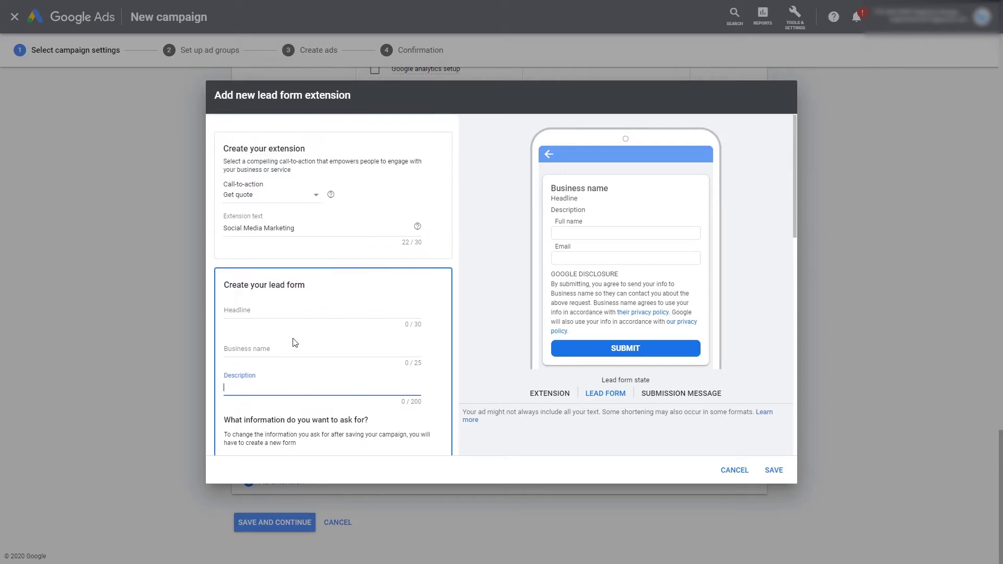
{"action": "scroll", "coordinate": [282, 269], "scroll_direction": "down", "scroll_amount": 1}
Step: Set the lead form headline to 'Get a fast quote'
{"action": "left_click", "coordinate": [283, 260]}
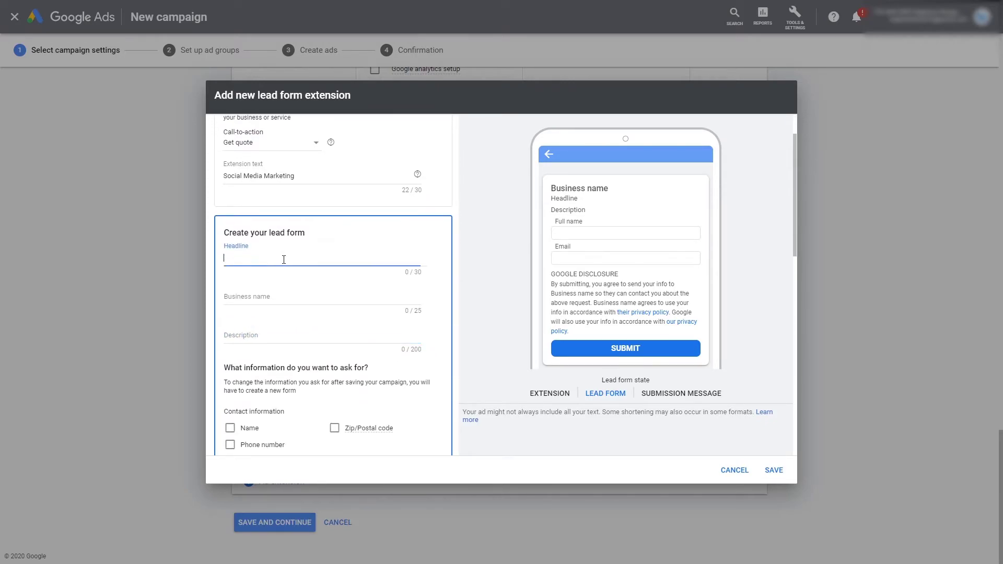
{"action": "type", "text": "Get a fast socail media  merketing quote"}
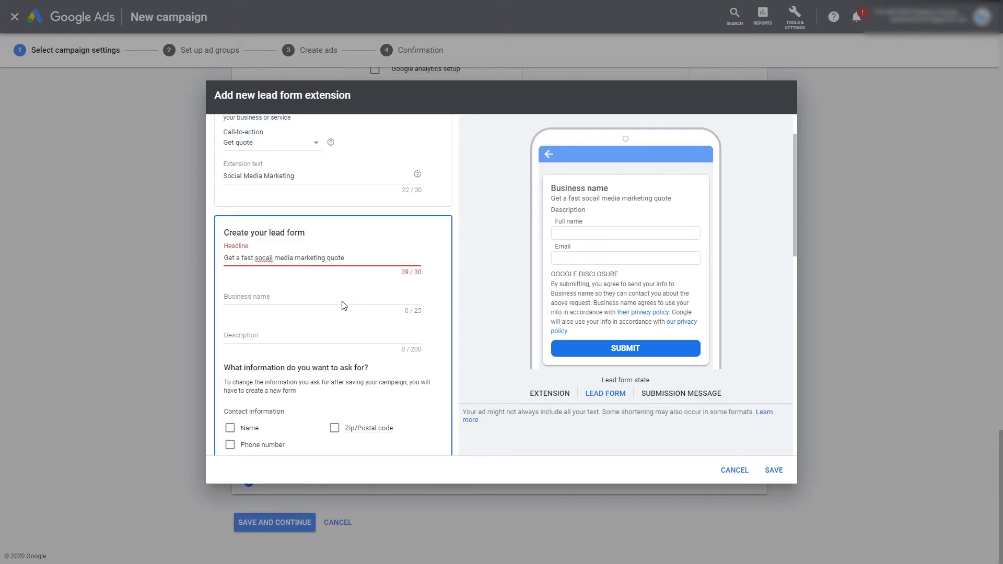
{"action": "left_click_drag", "start_coordinate": [253, 258], "coordinate": [327, 257]}
{"action": "key", "text": "BackSpace"}
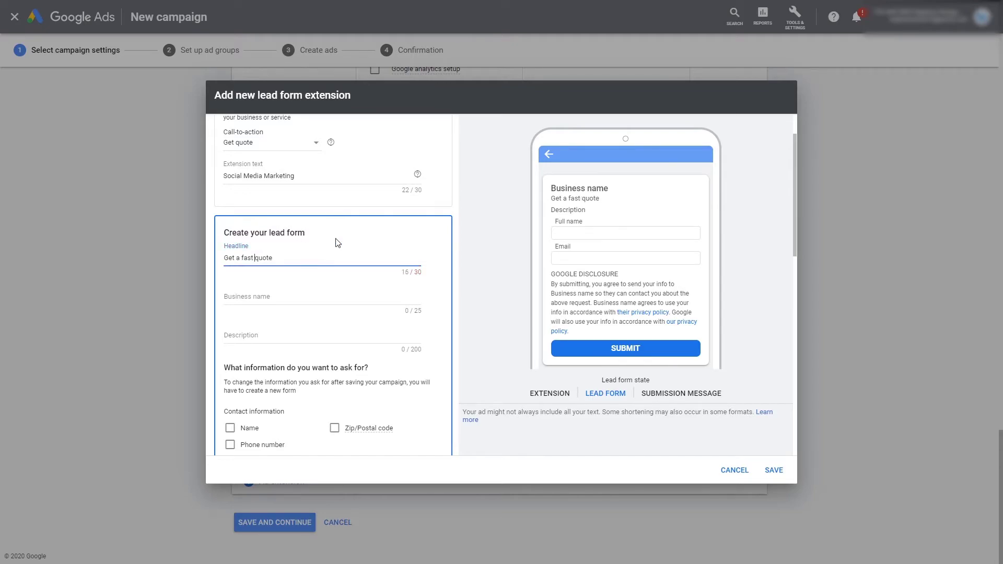
Step: Enter 'Neptune Design' as the lead form's business name
{"action": "left_click", "coordinate": [324, 296]}
{"action": "type", "text": "N"}
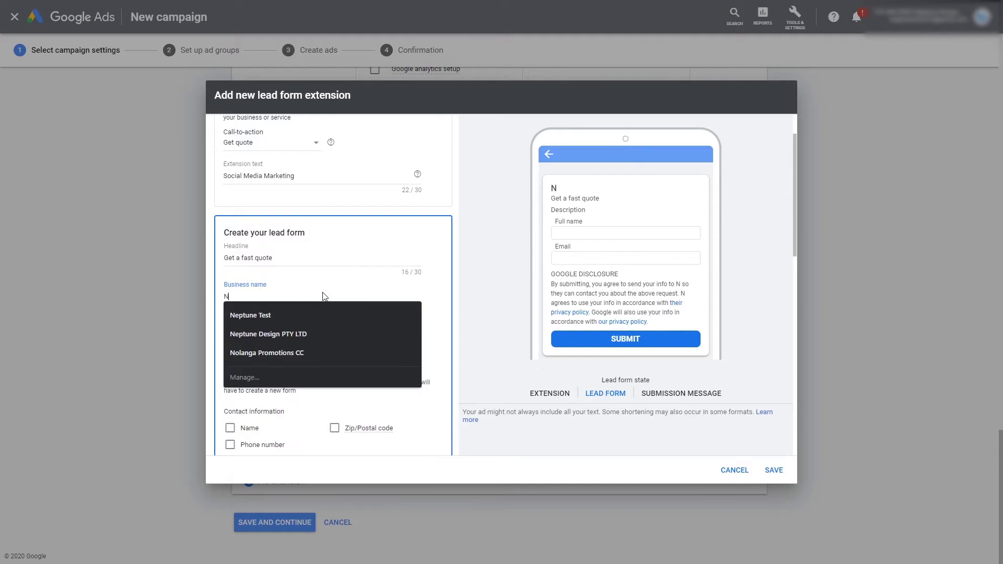
{"action": "type", "text": "eptune Deisgn"}
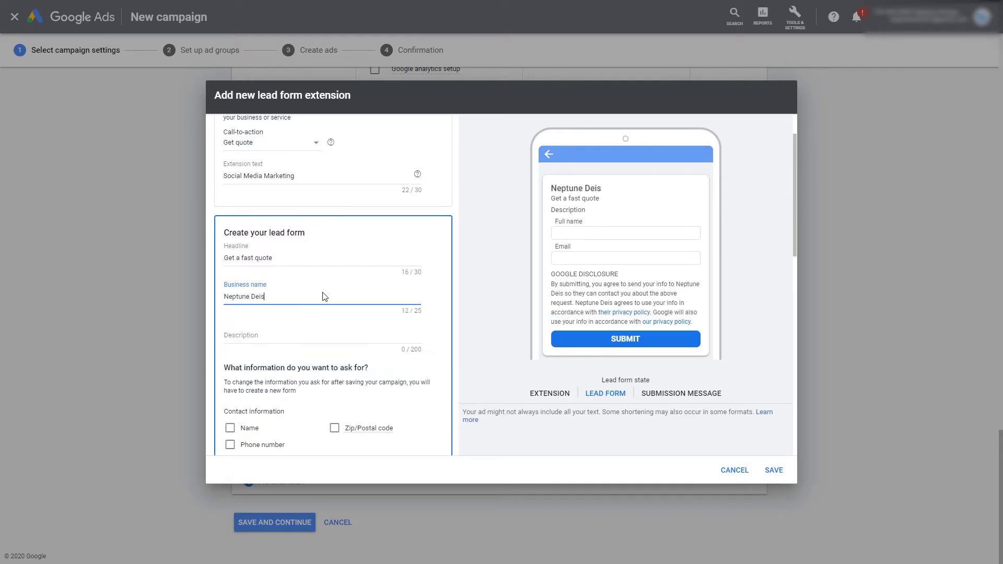
{"action": "key", "text": "BackSpace"}
{"action": "key", "text": "BackSpace"}
{"action": "key", "text": "BackSpace"}
{"action": "key", "text": "BackSpace"}
{"action": "type", "text": "sign"}
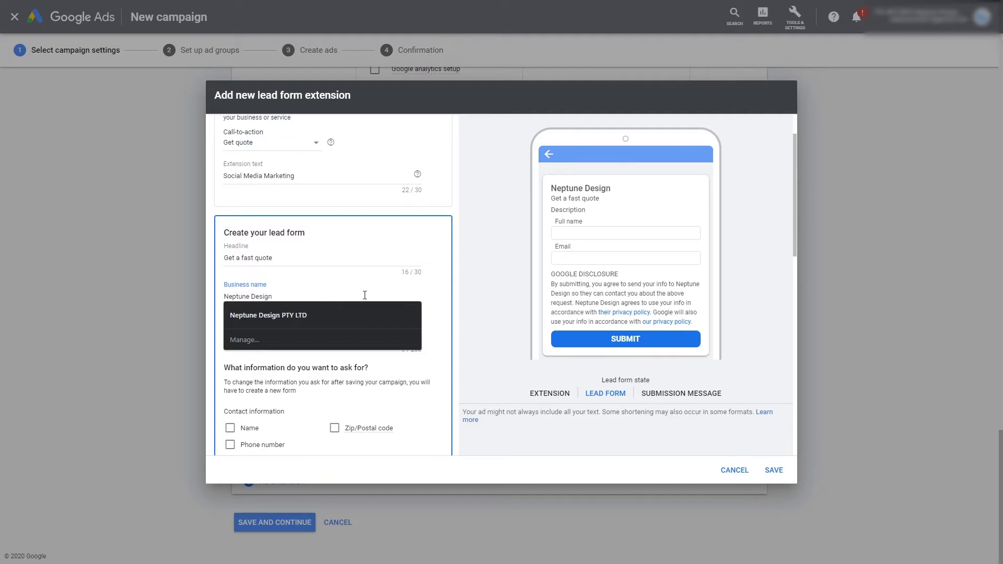
{"action": "left_click", "coordinate": [371, 253]}
{"action": "scroll", "coordinate": [336, 336], "scroll_direction": "down", "scroll_amount": 1}
{"action": "scroll", "coordinate": [340, 328], "scroll_direction": "down", "scroll_amount": 1}
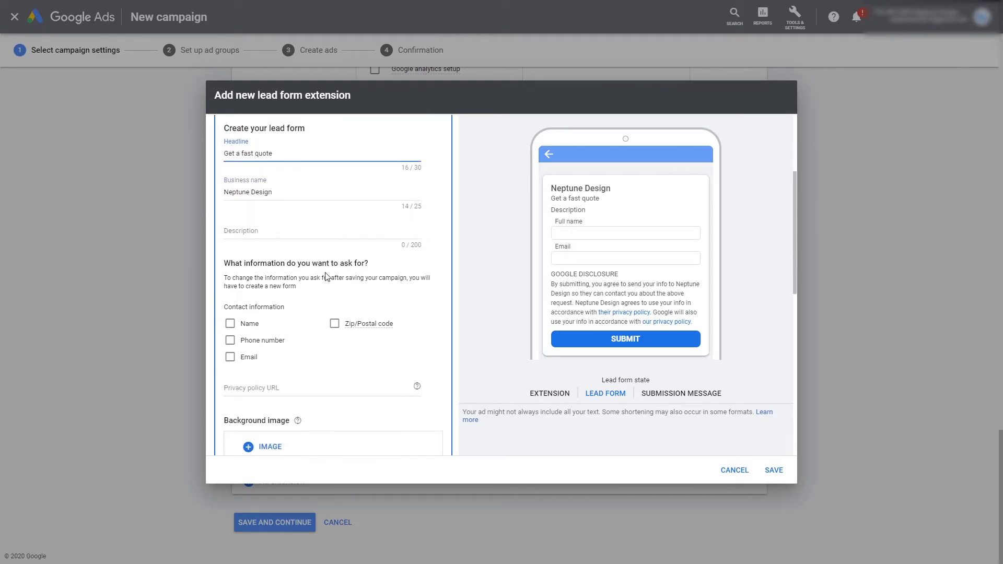
Step: Make the lead form ask for first and last name separately, phone number and email
{"action": "left_click", "coordinate": [230, 325]}
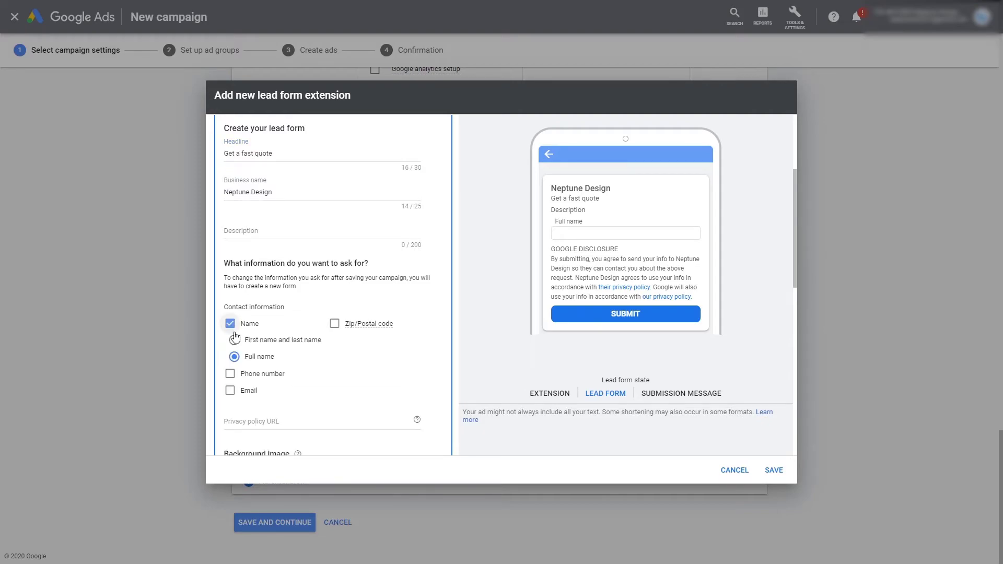
{"action": "left_click", "coordinate": [258, 343]}
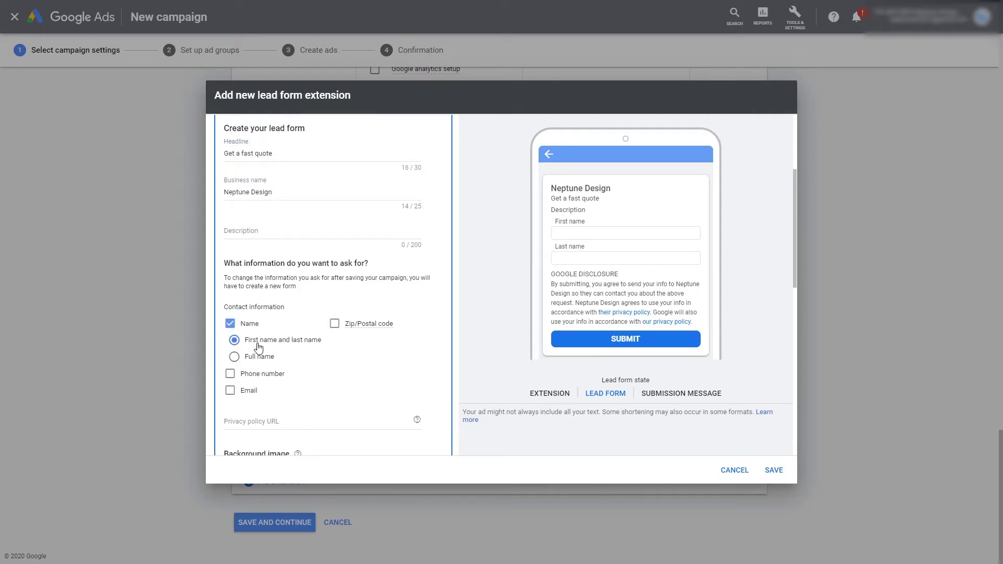
{"action": "left_click", "coordinate": [230, 374]}
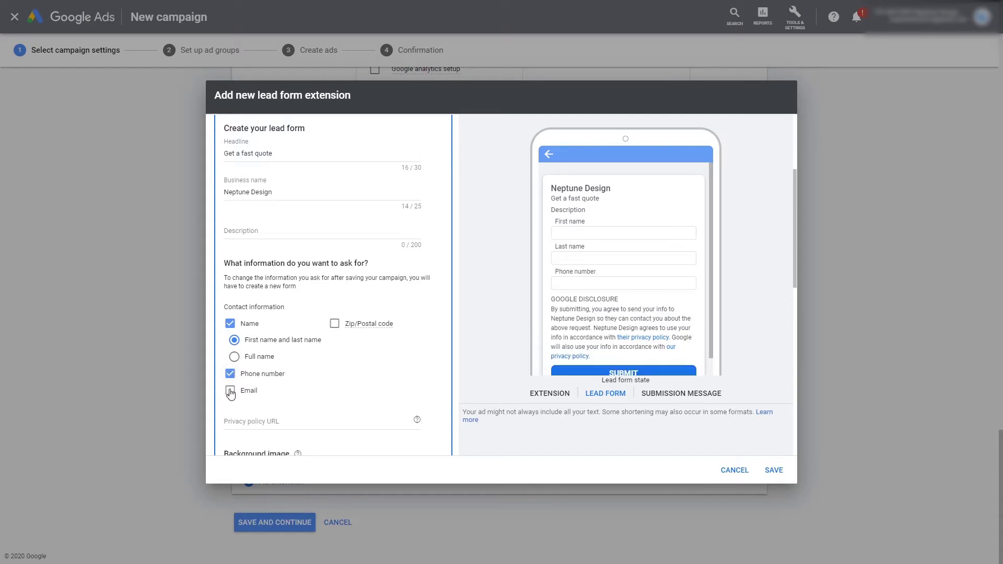
{"action": "left_click", "coordinate": [230, 392]}
{"action": "scroll", "coordinate": [314, 361], "scroll_direction": "down", "scroll_amount": 1}
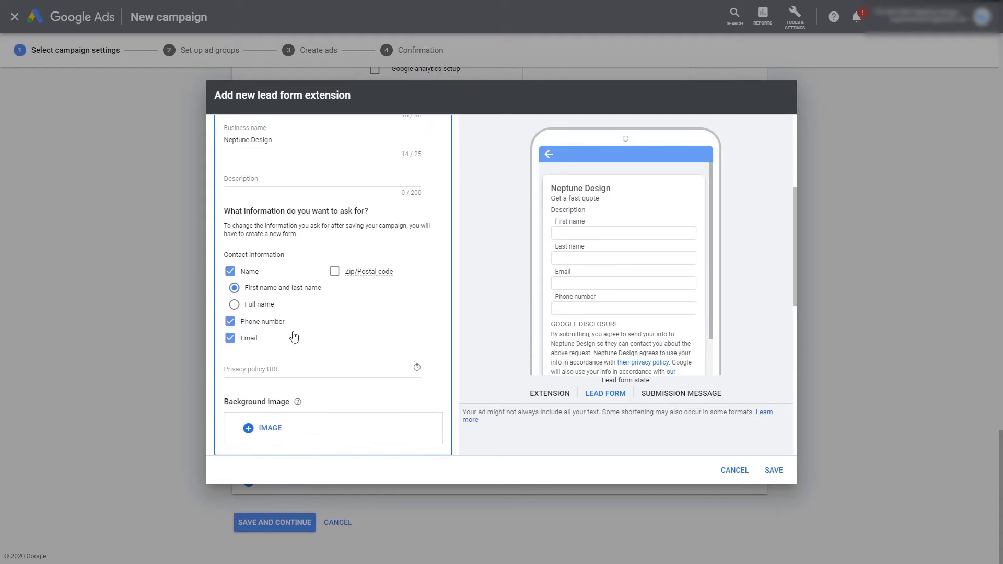
{"action": "scroll", "coordinate": [298, 365], "scroll_direction": "up", "scroll_amount": 1}
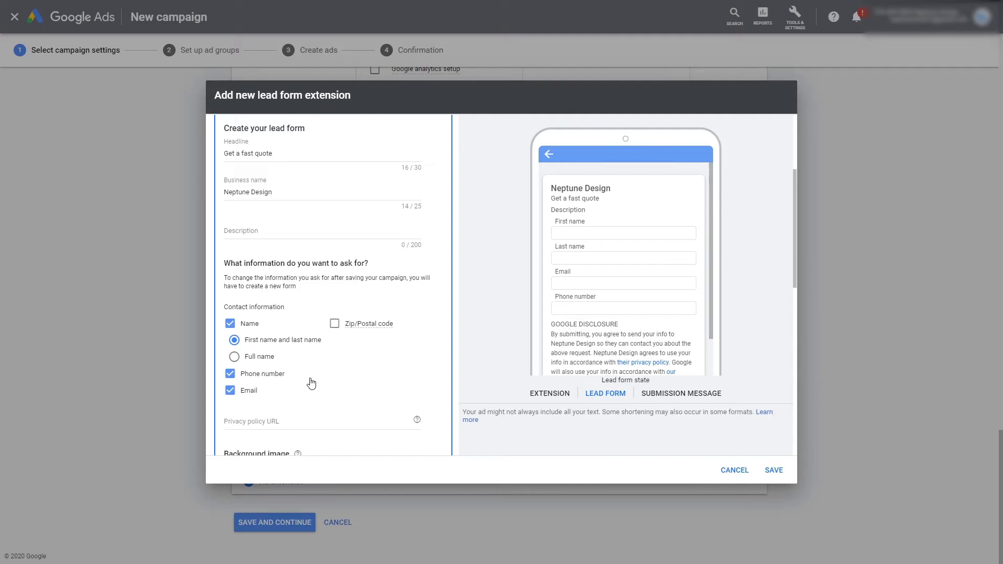
{"action": "scroll", "coordinate": [309, 381], "scroll_direction": "down", "scroll_amount": 3}
{"action": "scroll", "coordinate": [309, 367], "scroll_direction": "up", "scroll_amount": 3}
{"action": "scroll", "coordinate": [267, 273], "scroll_direction": "up", "scroll_amount": 2}
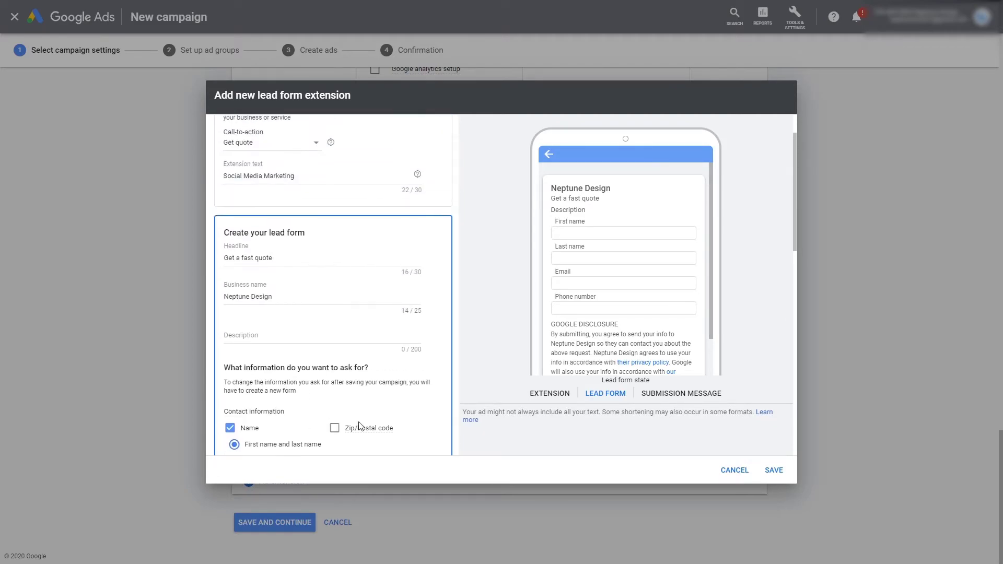
Step: Enter the description 'We provide quality leads for all sectors and industries.'
{"action": "left_click", "coordinate": [279, 333]}
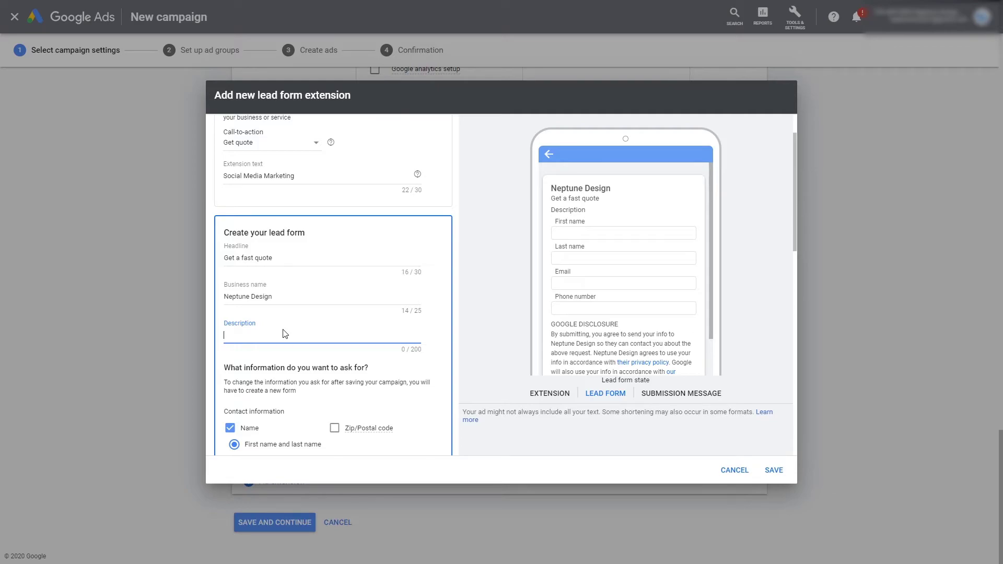
{"action": "type", "text": "We provide quality leads for all sectors and induc"}
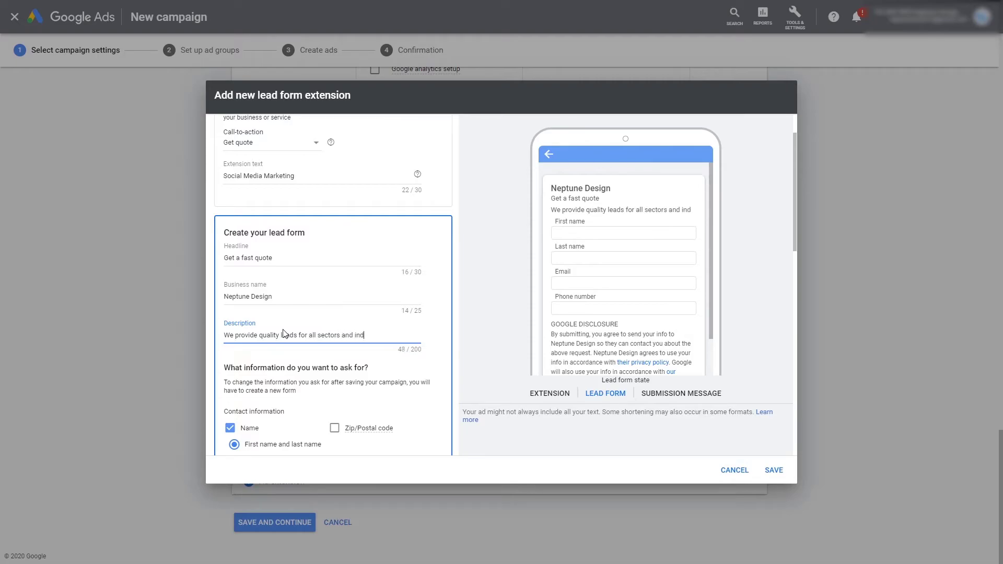
{"action": "key", "text": "BackSpace"}
{"action": "key", "text": "BackSpace"}
{"action": "type", "text": "ust"}
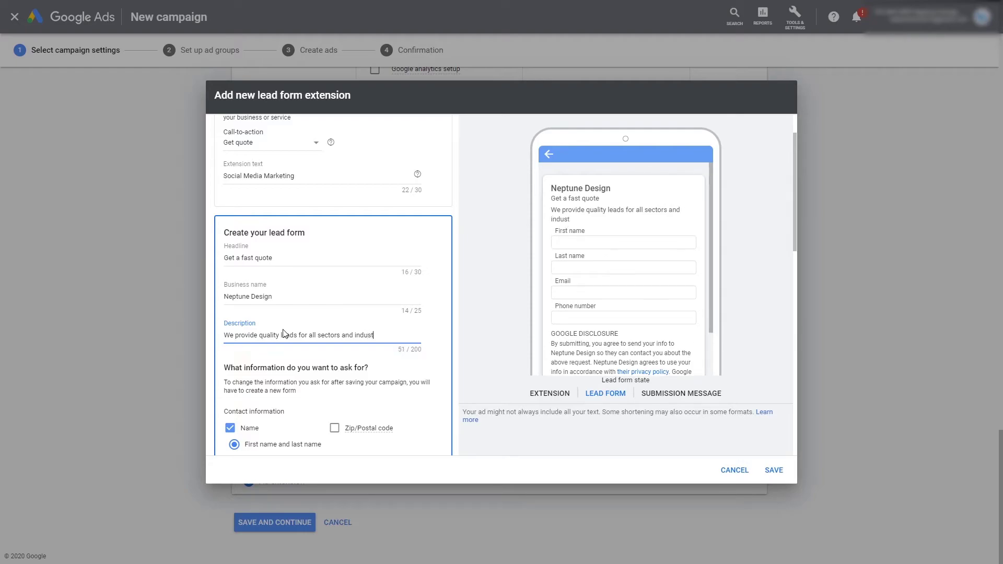
{"action": "type", "text": "rie"}
{"action": "left_click", "coordinate": [315, 362]}
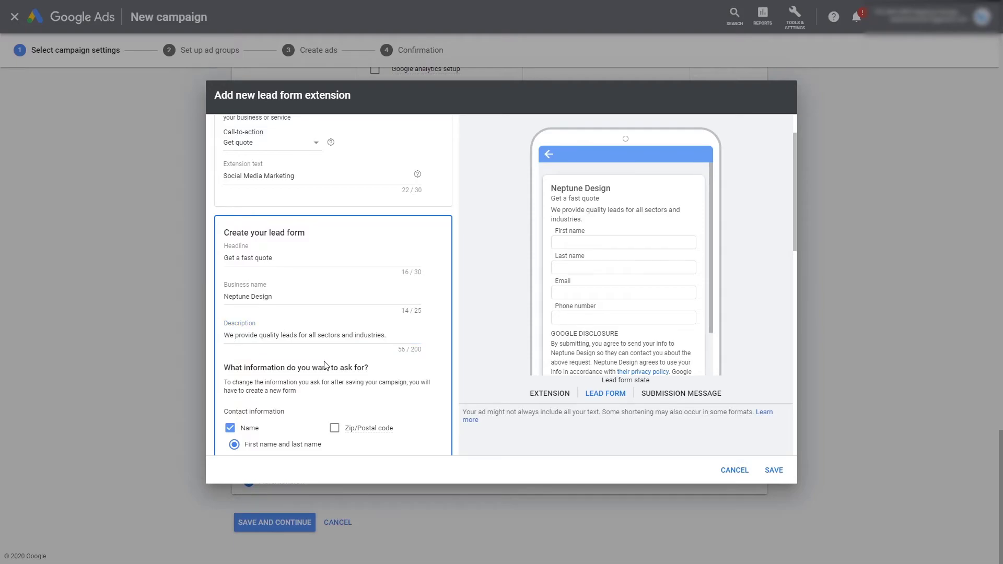
{"action": "scroll", "coordinate": [324, 365], "scroll_direction": "down", "scroll_amount": 1}
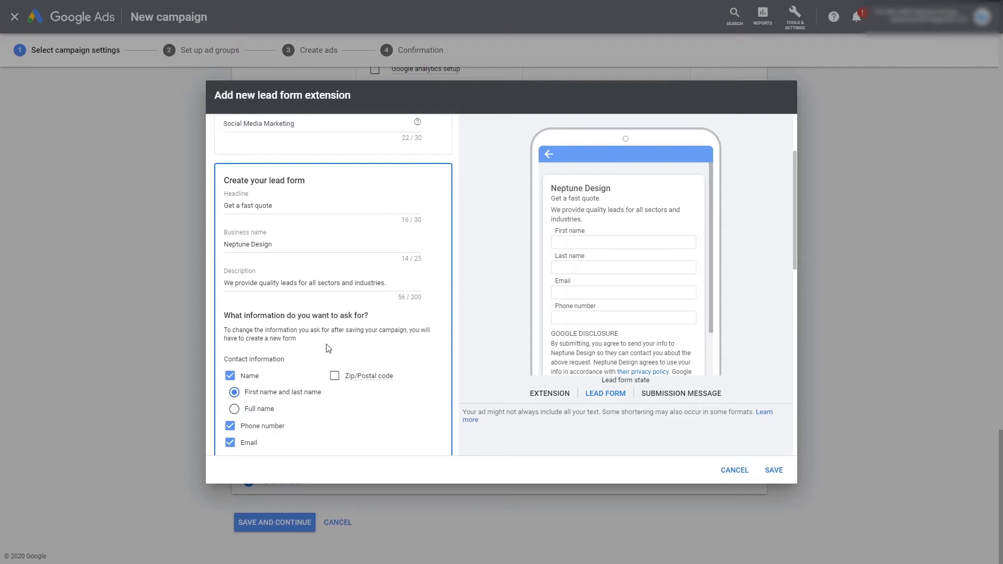
{"action": "scroll", "coordinate": [324, 365], "scroll_direction": "down", "scroll_amount": 4}
{"action": "scroll", "coordinate": [321, 360], "scroll_direction": "up", "scroll_amount": 1}
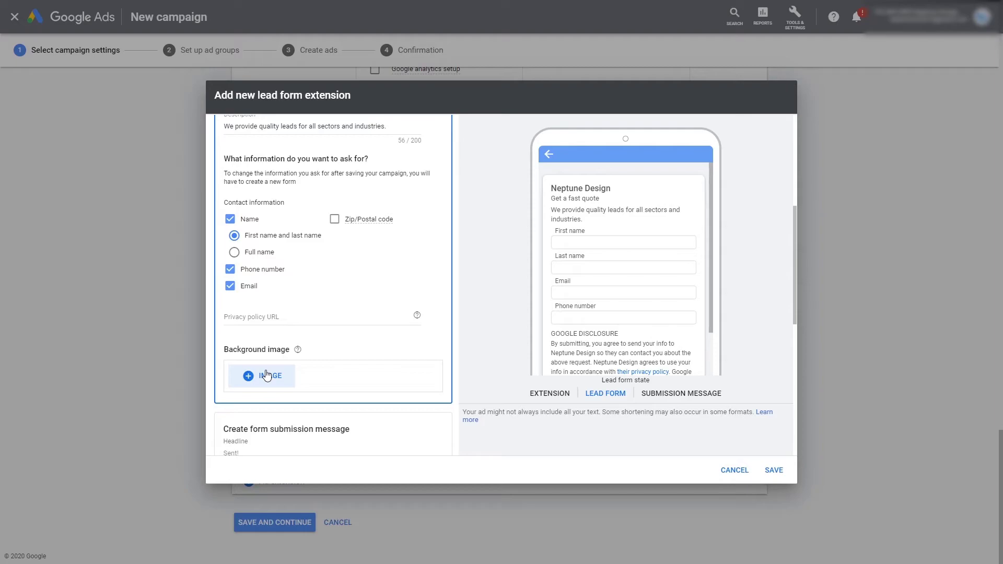
Step: Select the Privacy policy URL field, then switch to the Google 'web design' results tab
{"action": "left_click", "coordinate": [274, 317]}
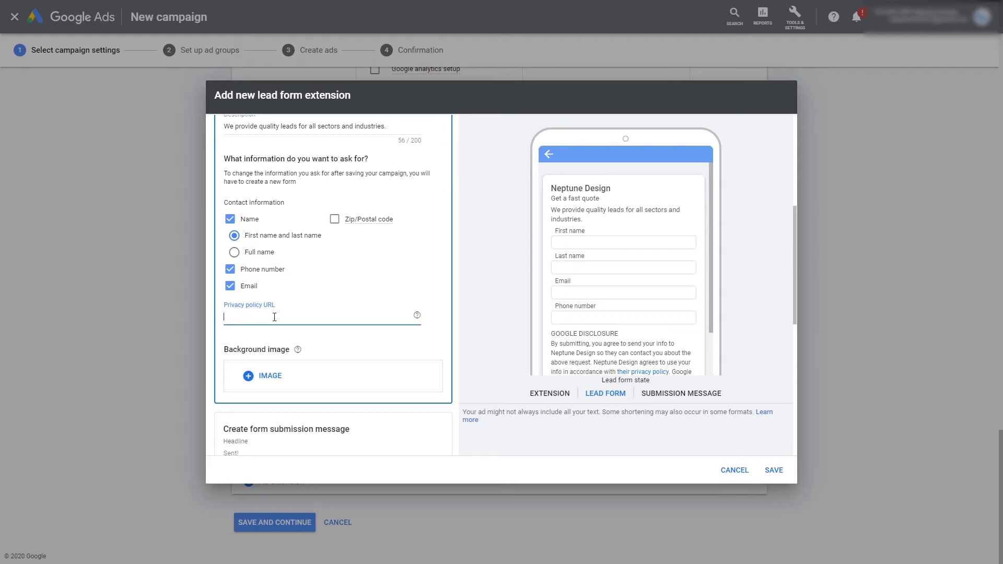
{"action": "scroll", "coordinate": [275, 318], "scroll_direction": "down", "scroll_amount": 1}
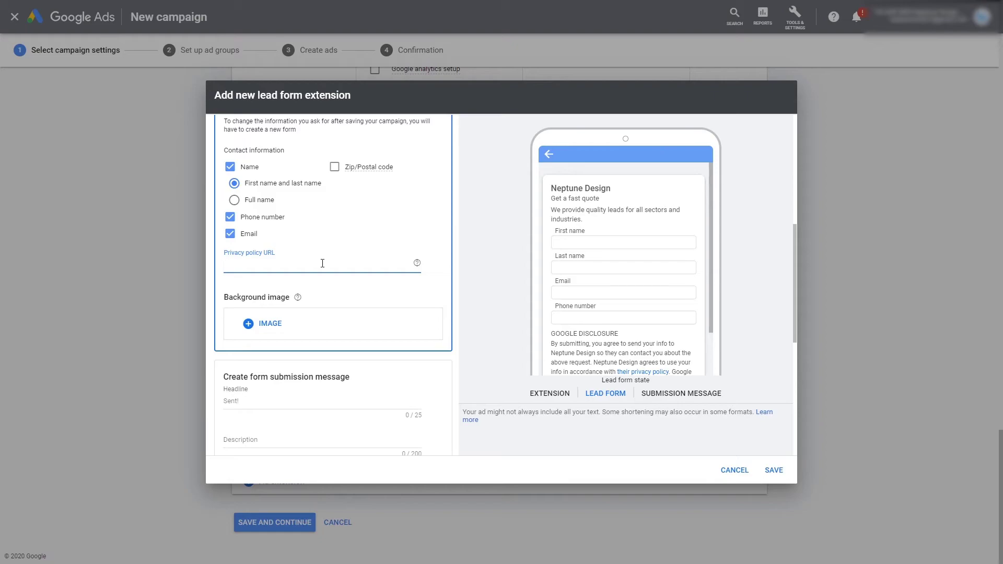
{"action": "scroll", "coordinate": [323, 264], "scroll_direction": "down", "scroll_amount": 2}
{"action": "scroll", "coordinate": [323, 264], "scroll_direction": "up", "scroll_amount": 3}
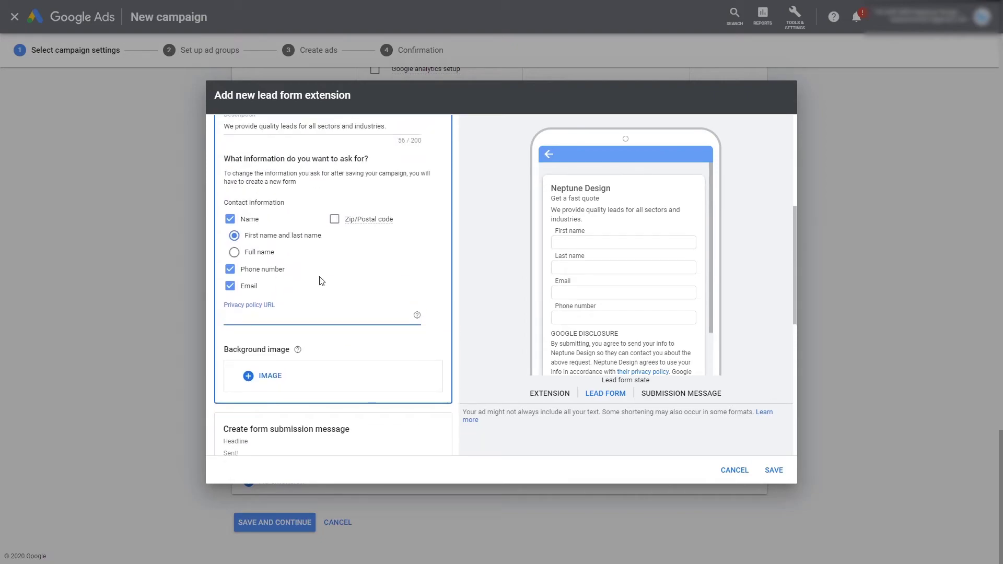
{"action": "key", "text": "ctrl+Tab"}
{"action": "mouse_move", "coordinate": [499, 44]}
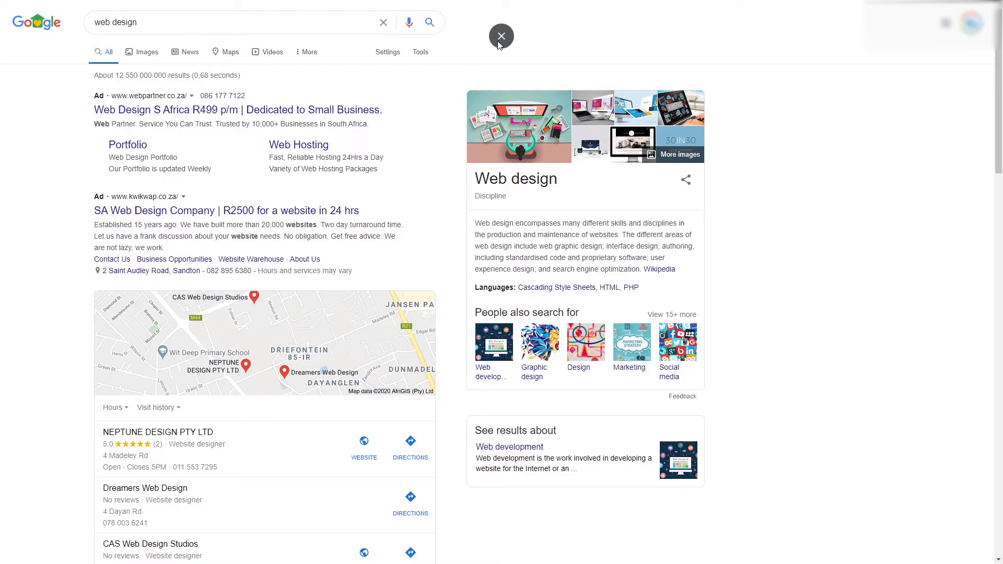
Step: Load neptunedesign.co.za in a new tab, open its privacy policy page, and return to Google Ads
{"action": "left_click", "coordinate": [500, 39]}
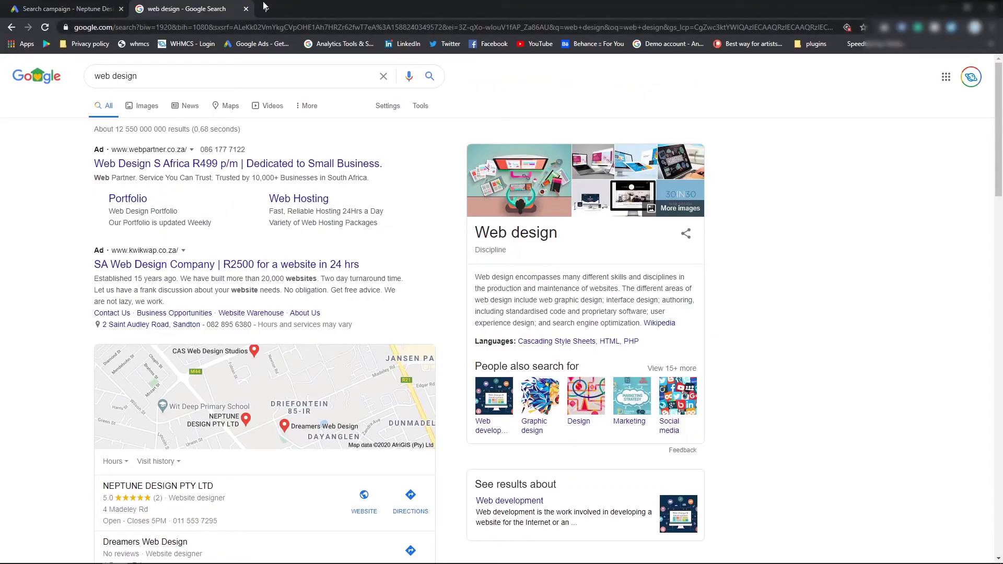
{"action": "left_click", "coordinate": [264, 8]}
{"action": "type", "text": "neptunedesign.co.za"}
{"action": "key", "text": "Return"}
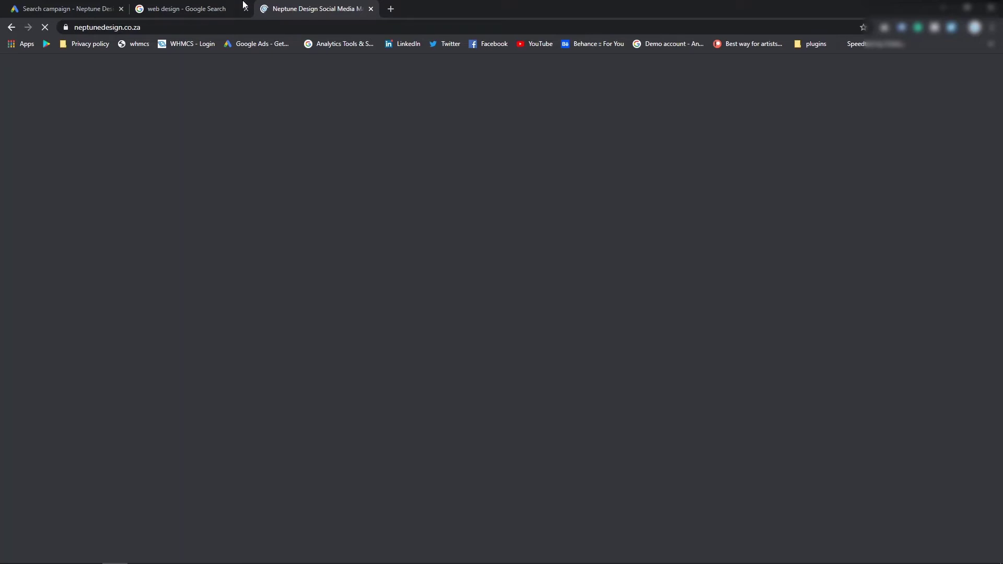
{"action": "scroll", "coordinate": [520, 455], "scroll_direction": "down", "scroll_amount": 20}
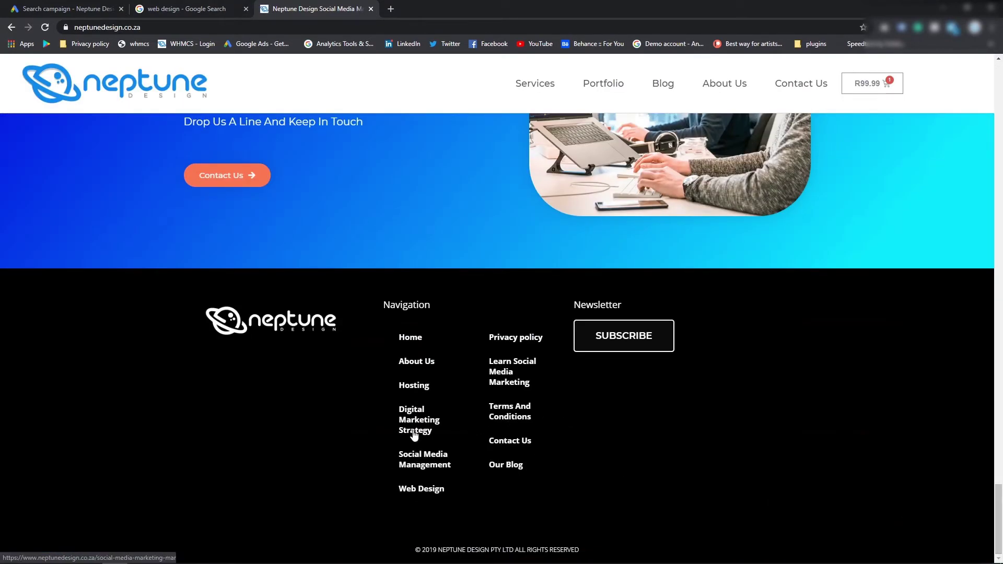
{"action": "left_click", "coordinate": [526, 338]}
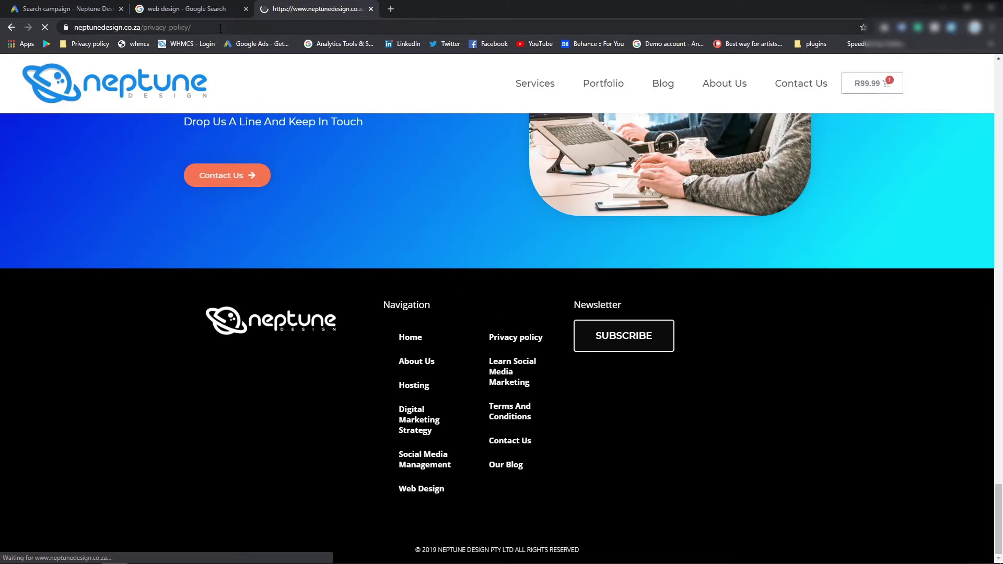
{"action": "key", "text": "ctrl+1"}
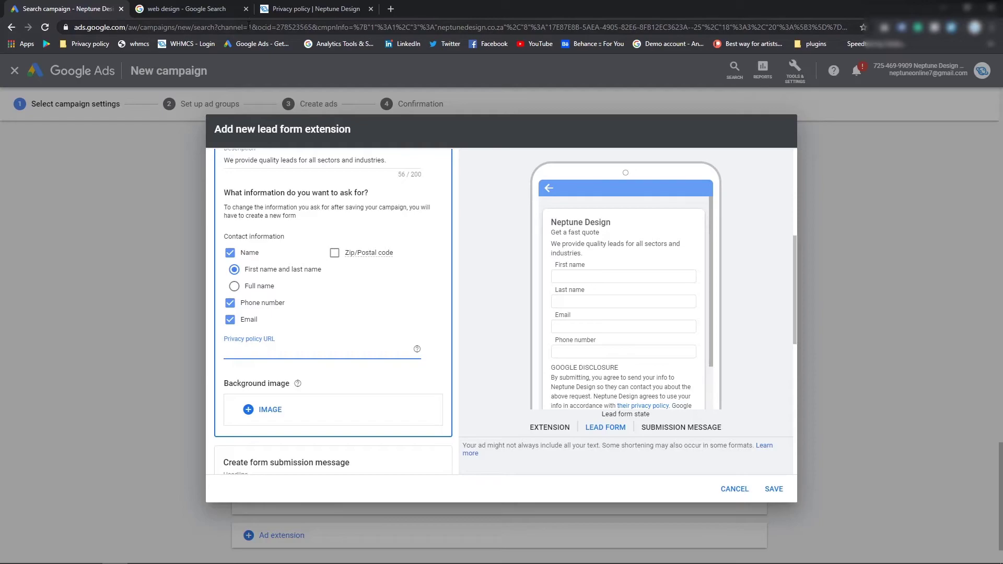
{"action": "key", "text": "F11"}
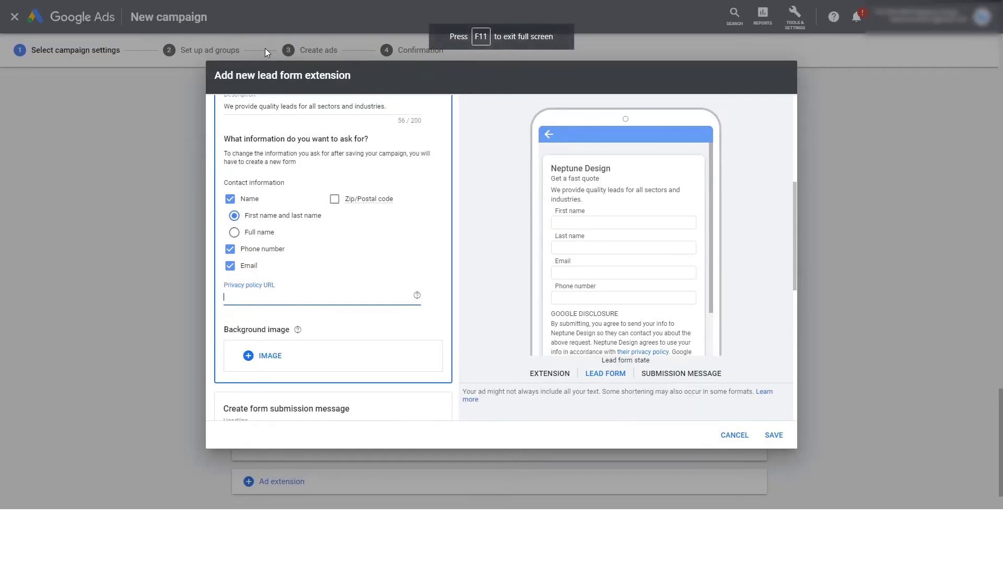
{"action": "type", "text": "https://www.neptunedesign.co.za/privacy-policy/"}
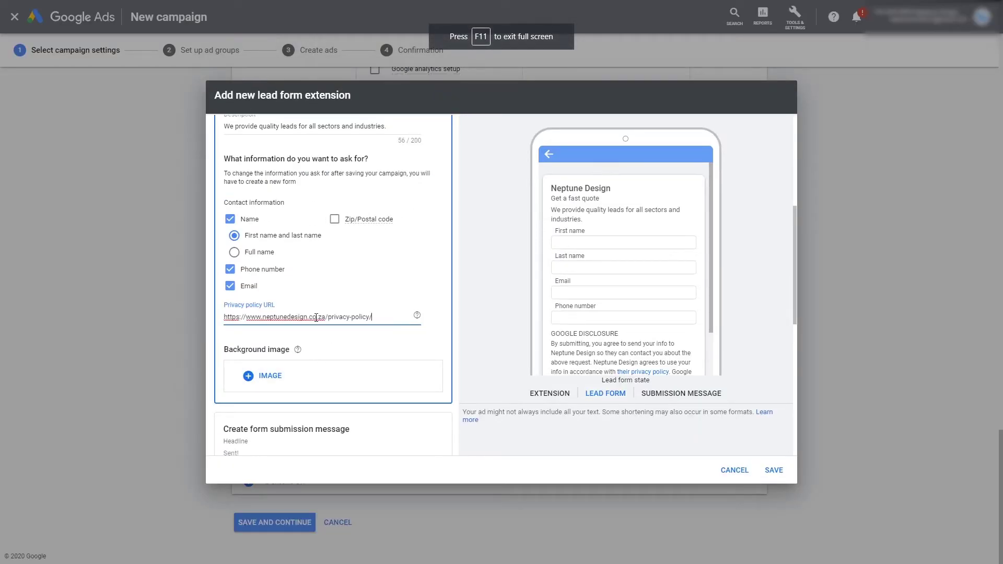
{"action": "left_click", "coordinate": [358, 270]}
{"action": "scroll", "coordinate": [359, 355], "scroll_direction": "down", "scroll_amount": 3}
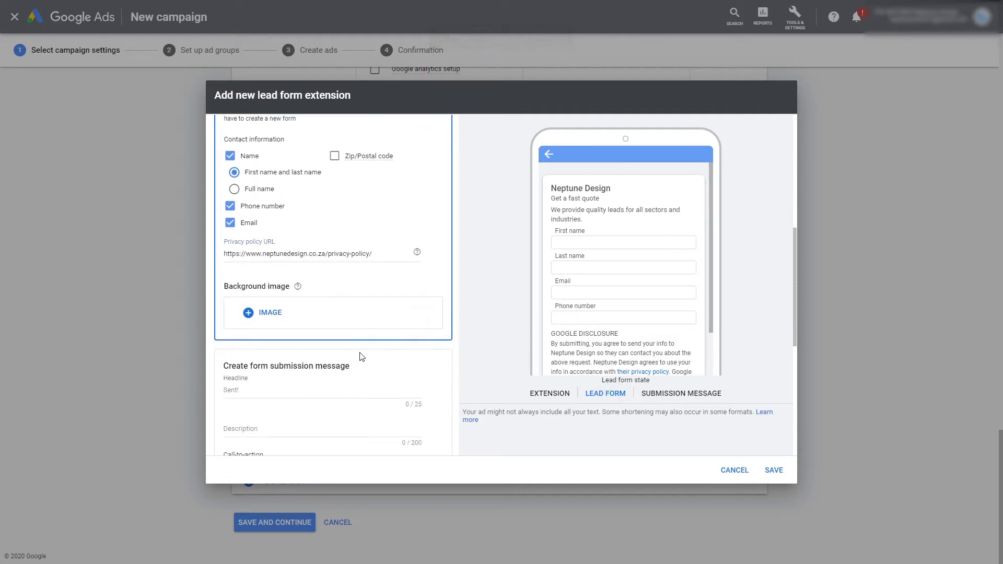
{"action": "scroll", "coordinate": [314, 264], "scroll_direction": "up", "scroll_amount": 4}
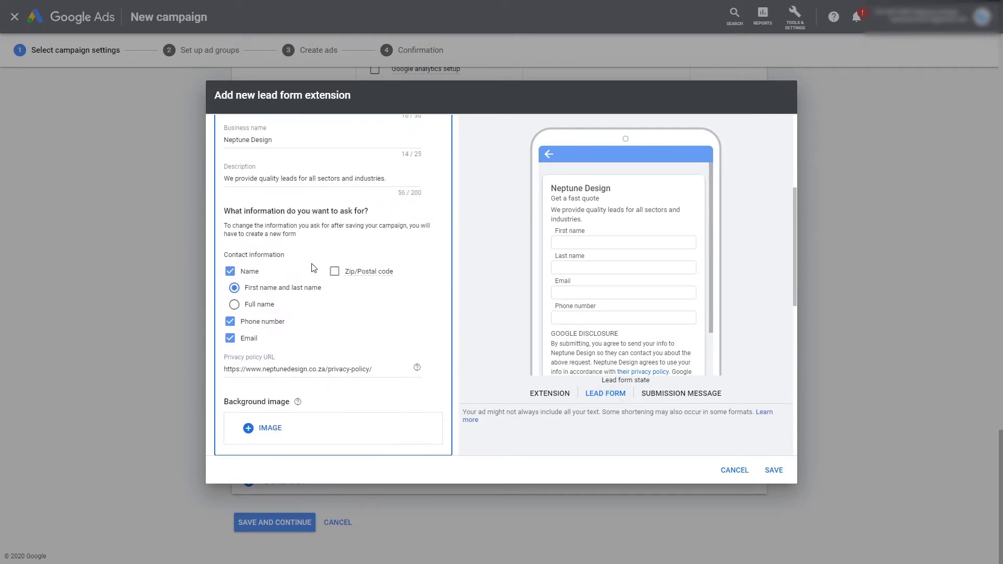
{"action": "scroll", "coordinate": [282, 292], "scroll_direction": "down", "scroll_amount": 3}
{"action": "scroll", "coordinate": [251, 327], "scroll_direction": "down", "scroll_amount": 3}
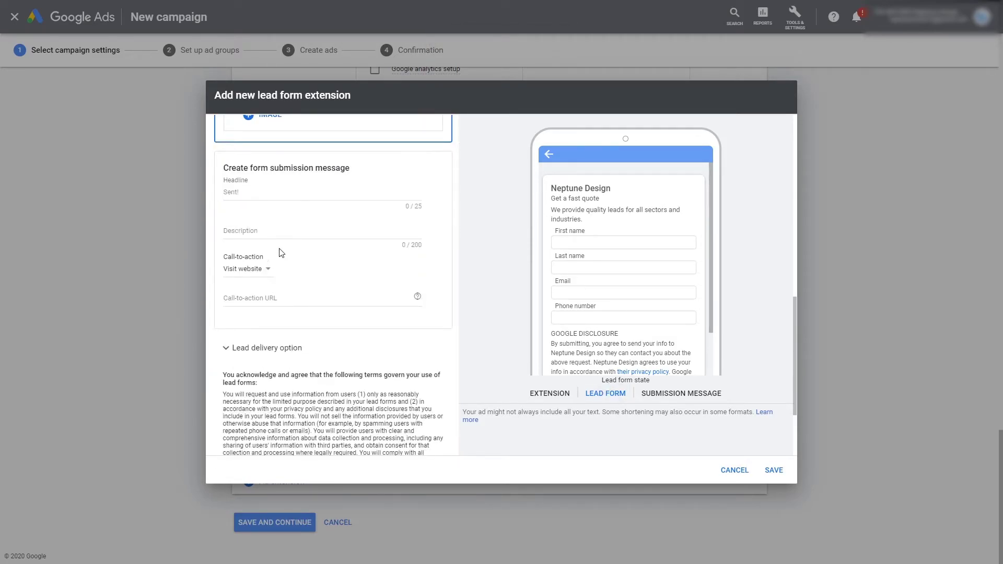
Step: Set the form submission message headline to 'Thank You'
{"action": "left_click", "coordinate": [281, 194]}
{"action": "scroll", "coordinate": [293, 235], "scroll_direction": "up", "scroll_amount": 3}
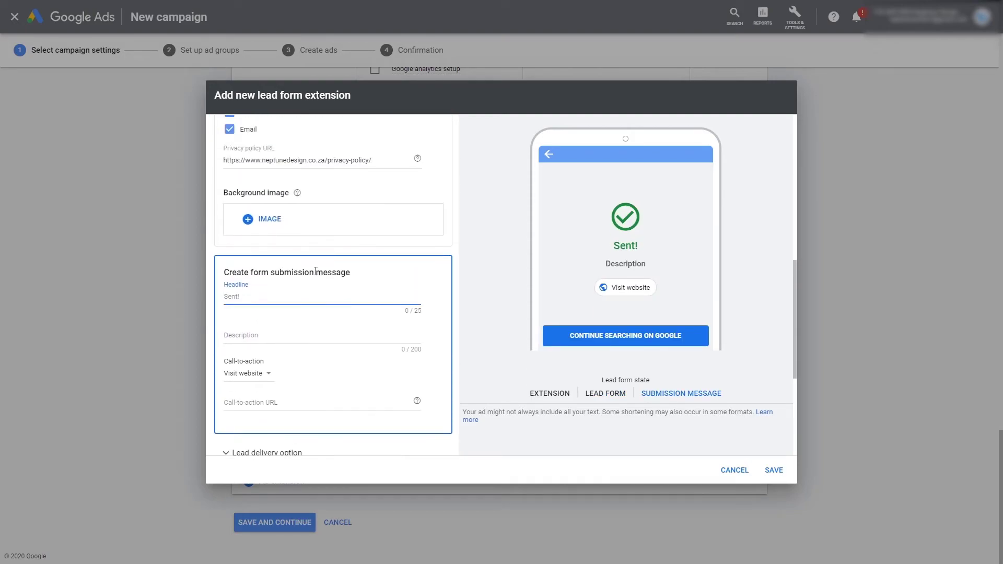
{"action": "scroll", "coordinate": [309, 246], "scroll_direction": "down", "scroll_amount": 2}
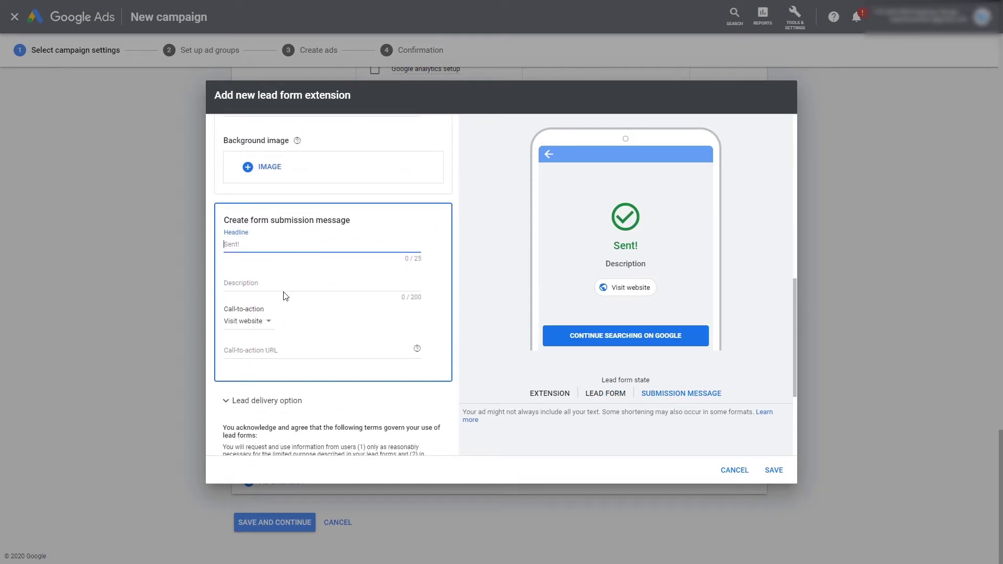
{"action": "left_click", "coordinate": [286, 245]}
{"action": "scroll", "coordinate": [285, 289], "scroll_direction": "up", "scroll_amount": 1}
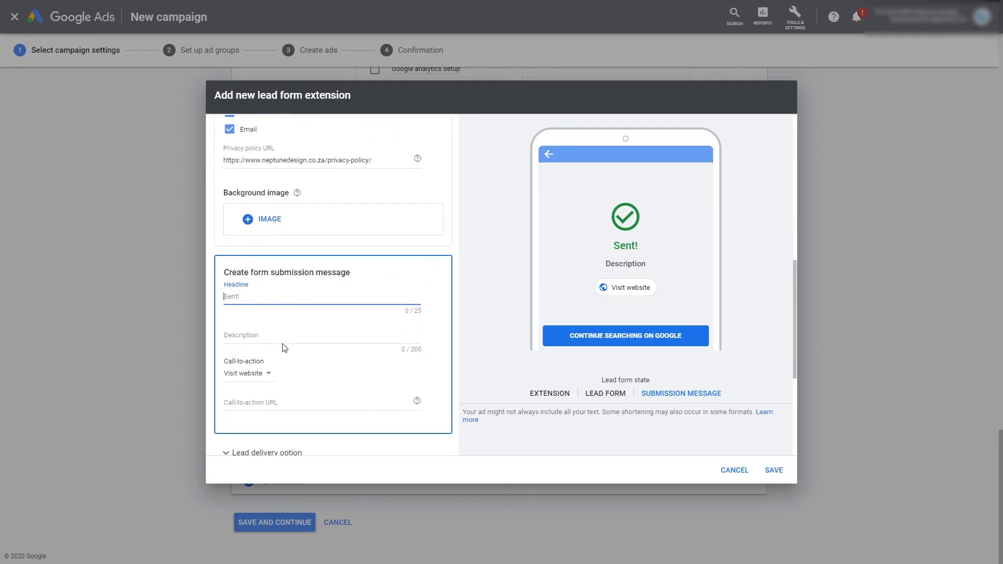
{"action": "scroll", "coordinate": [286, 321], "scroll_direction": "up", "scroll_amount": 5}
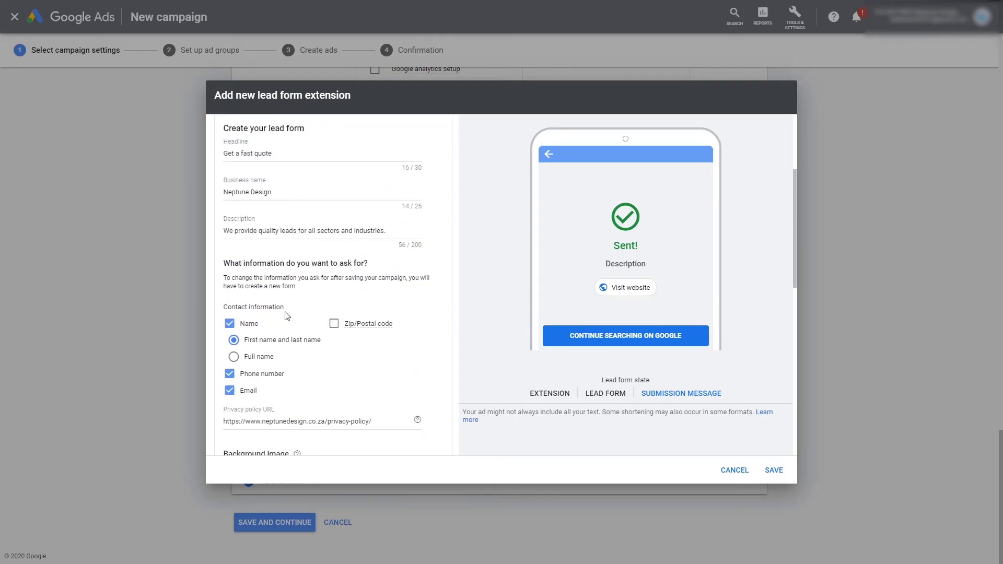
{"action": "scroll", "coordinate": [285, 324], "scroll_direction": "down", "scroll_amount": 6}
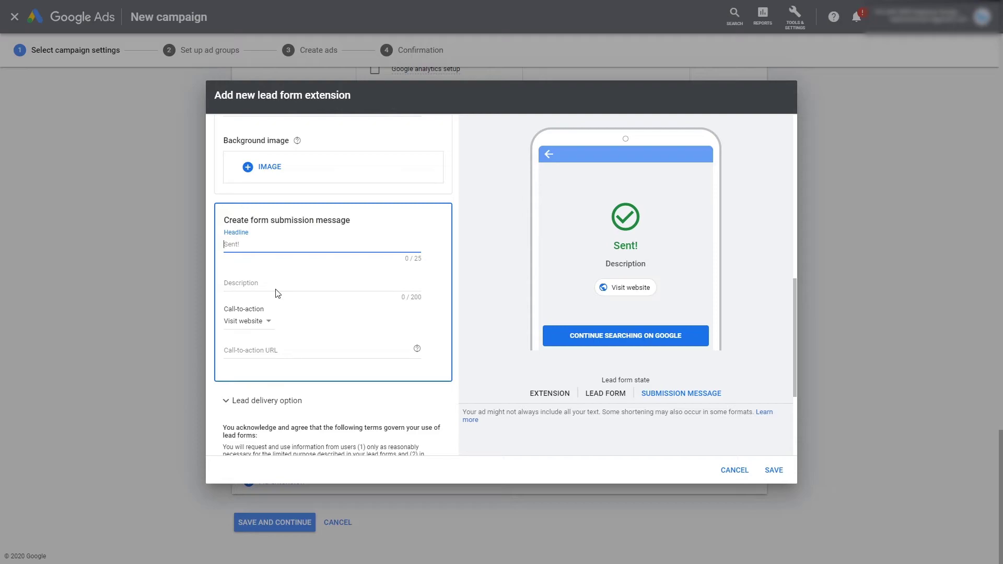
{"action": "type", "text": "Thank You"}
Step: Enter the submission description 'We'll contact you within the next 48 hours'
{"action": "left_click", "coordinate": [268, 273]}
{"action": "type", "text": "Well"}
{"action": "key", "text": "BackSpace"}
{"action": "key", "text": "BackSpace"}
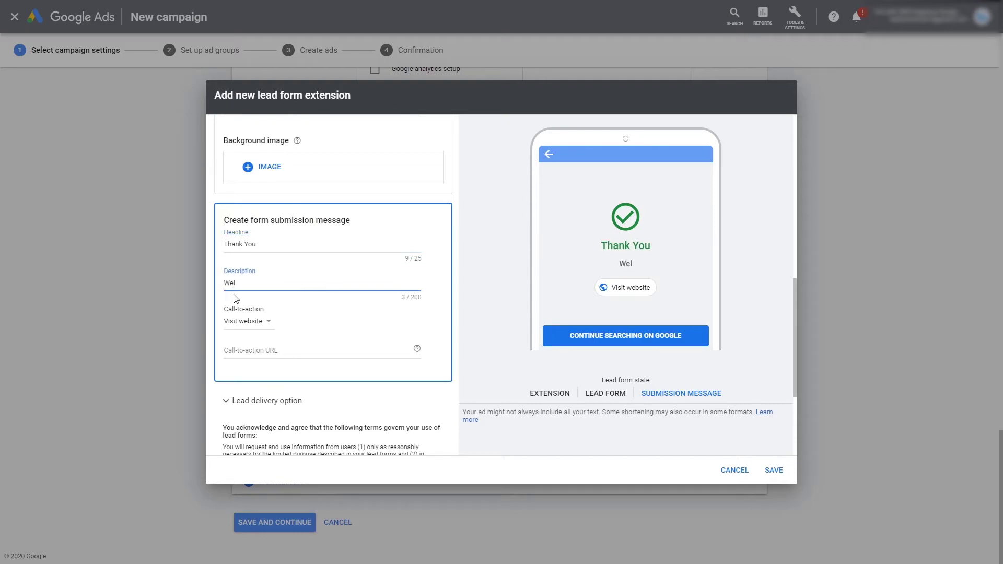
{"action": "type", "text": "'ll contact you within th"}
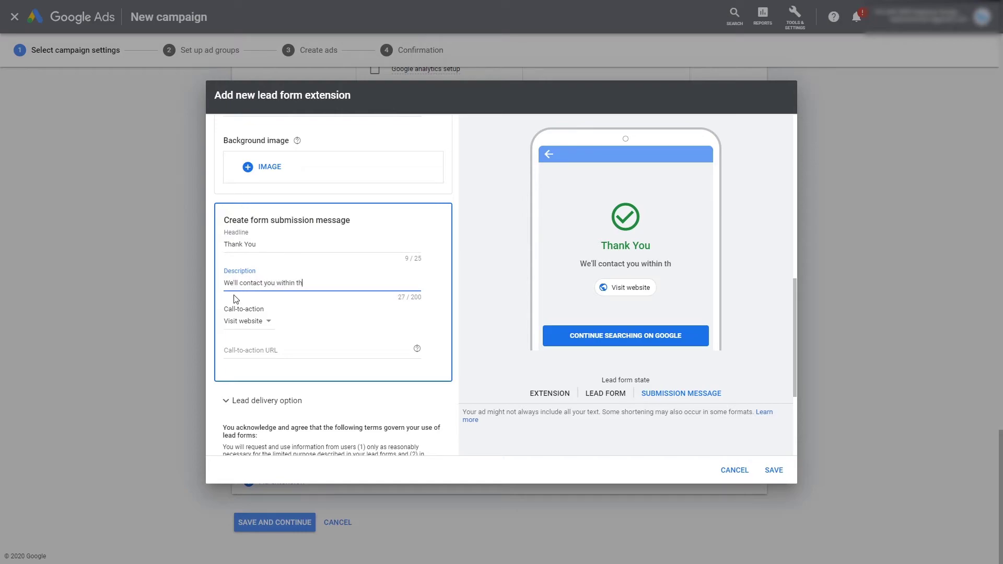
{"action": "type", "text": "e next 48 hoursa"}
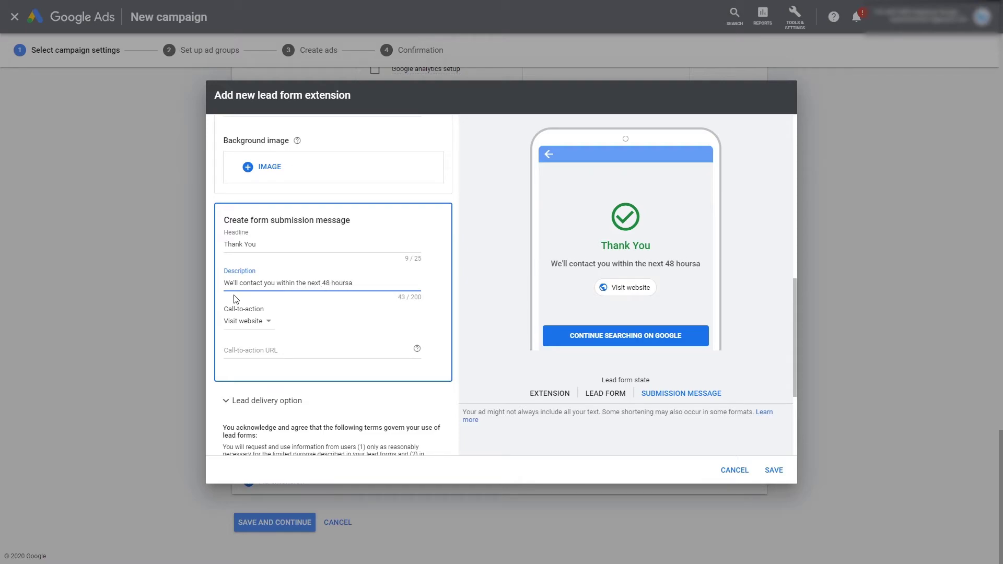
{"action": "key", "text": "BackSpace"}
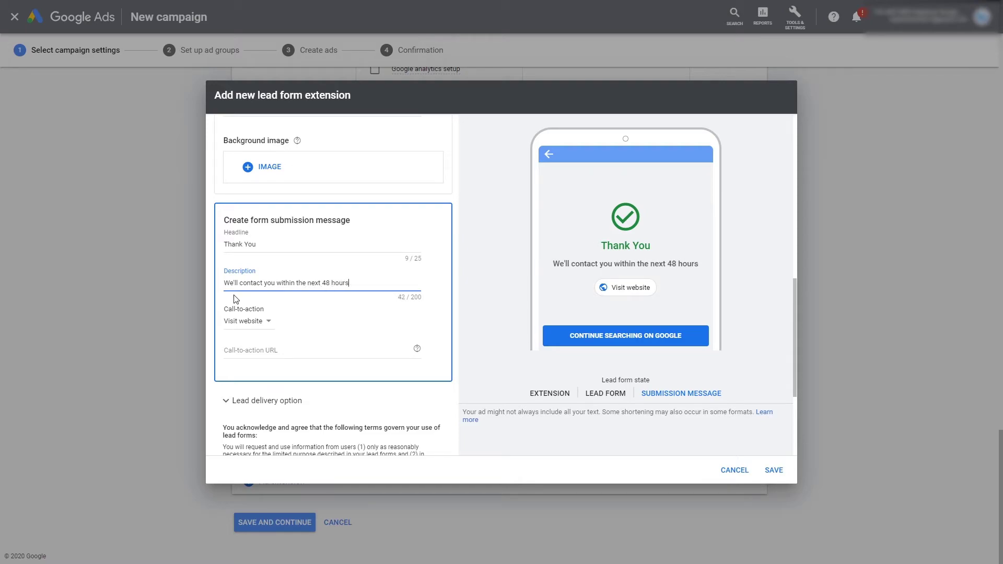
{"action": "left_click", "coordinate": [305, 312]}
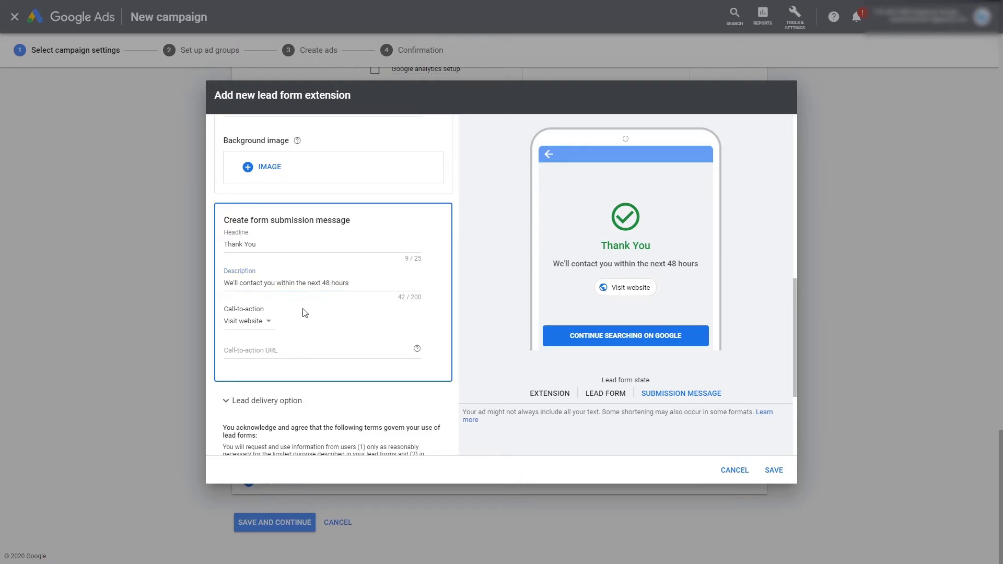
Step: Set the call-to-action URL to neptunedesign.co.za
{"action": "left_click", "coordinate": [266, 350]}
{"action": "type", "text": "neptunede"}
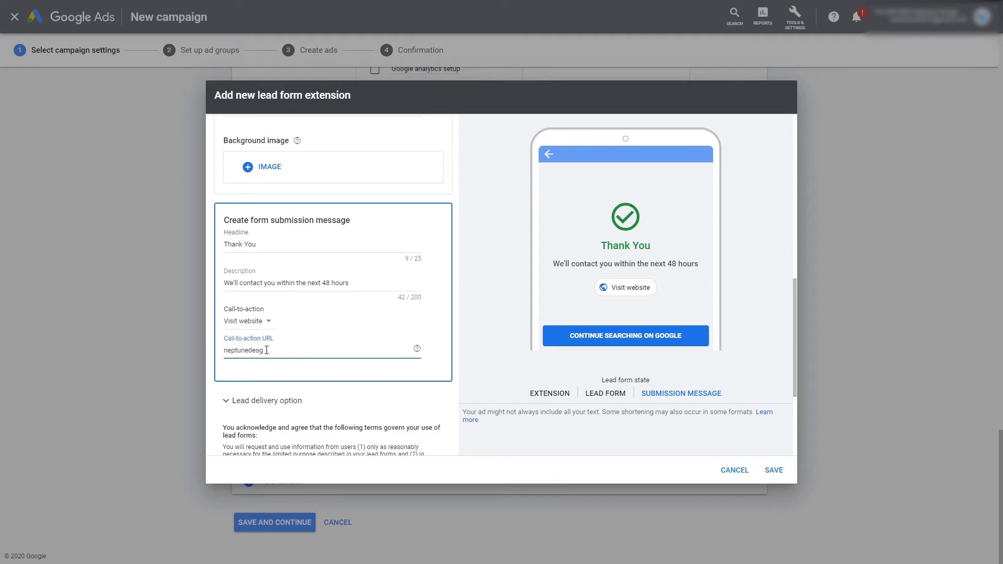
{"action": "type", "text": "sin.co.za"}
{"action": "left_click", "coordinate": [261, 350]}
{"action": "type", "text": "g"}
{"action": "left_click", "coordinate": [431, 379]}
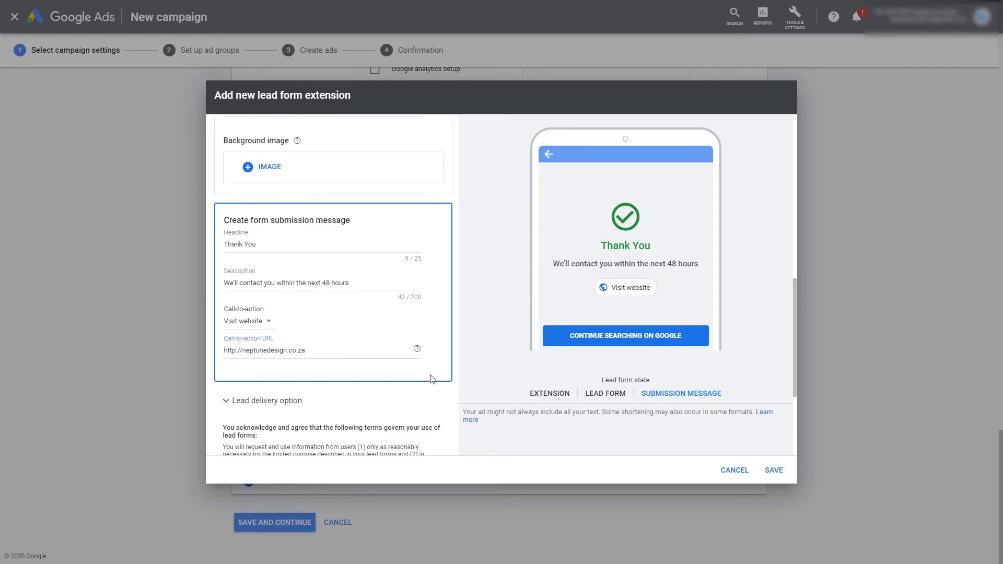
Step: Pick the recently used photo of a woman with a laptop as the background image
{"action": "scroll", "coordinate": [345, 355], "scroll_direction": "down", "scroll_amount": 2}
{"action": "scroll", "coordinate": [334, 209], "scroll_direction": "up", "scroll_amount": 7}
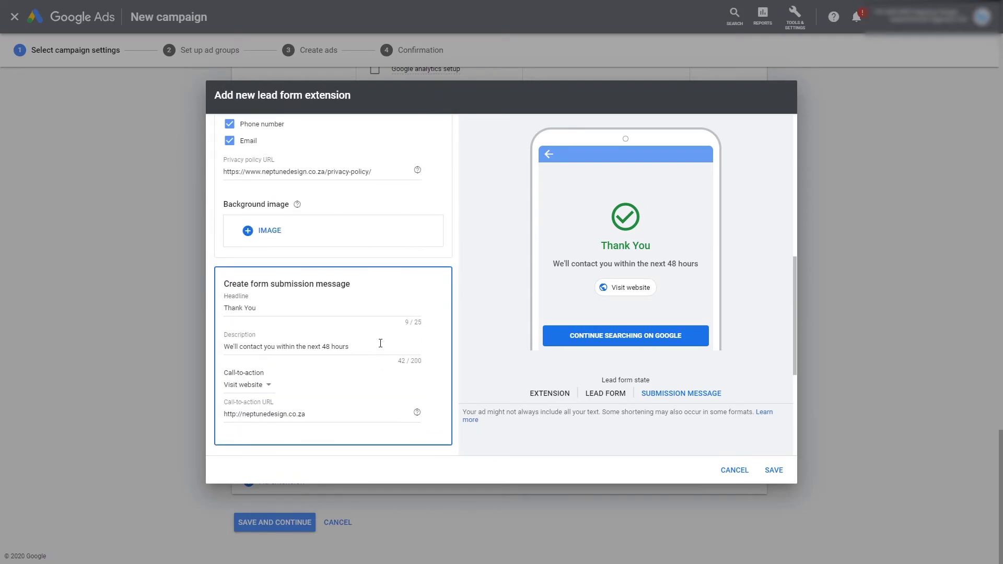
{"action": "scroll", "coordinate": [329, 190], "scroll_direction": "up", "scroll_amount": 3}
{"action": "scroll", "coordinate": [744, 353], "scroll_direction": "down", "scroll_amount": 8}
{"action": "scroll", "coordinate": [745, 353], "scroll_direction": "down", "scroll_amount": 2}
{"action": "scroll", "coordinate": [484, 316], "scroll_direction": "up", "scroll_amount": 7}
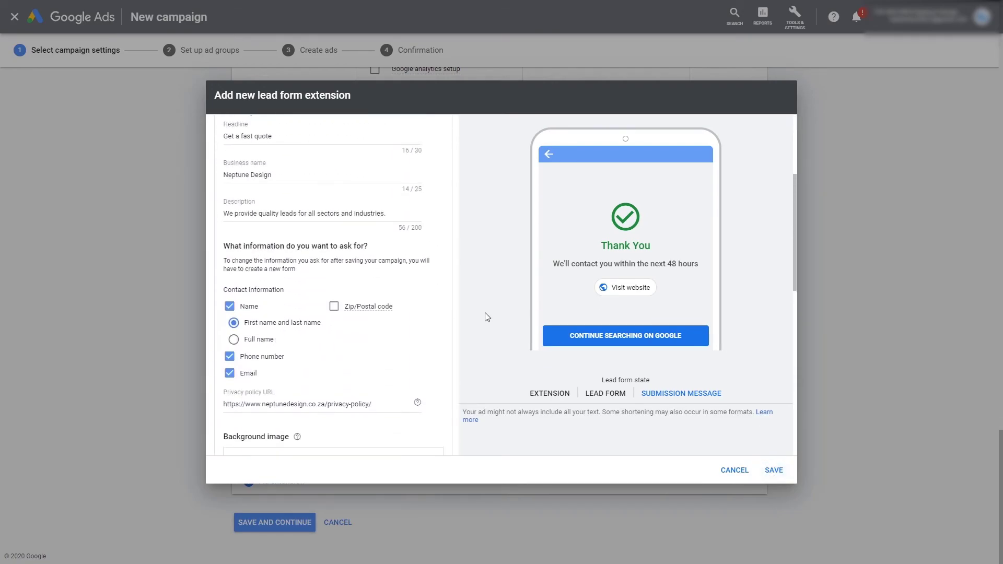
{"action": "scroll", "coordinate": [368, 311], "scroll_direction": "down", "scroll_amount": 10}
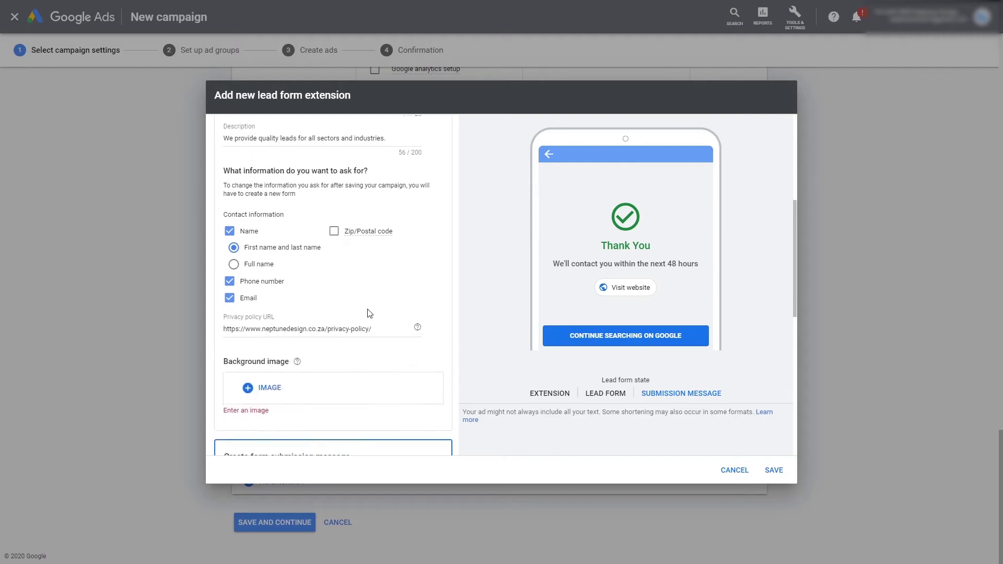
{"action": "scroll", "coordinate": [369, 309], "scroll_direction": "up", "scroll_amount": 4}
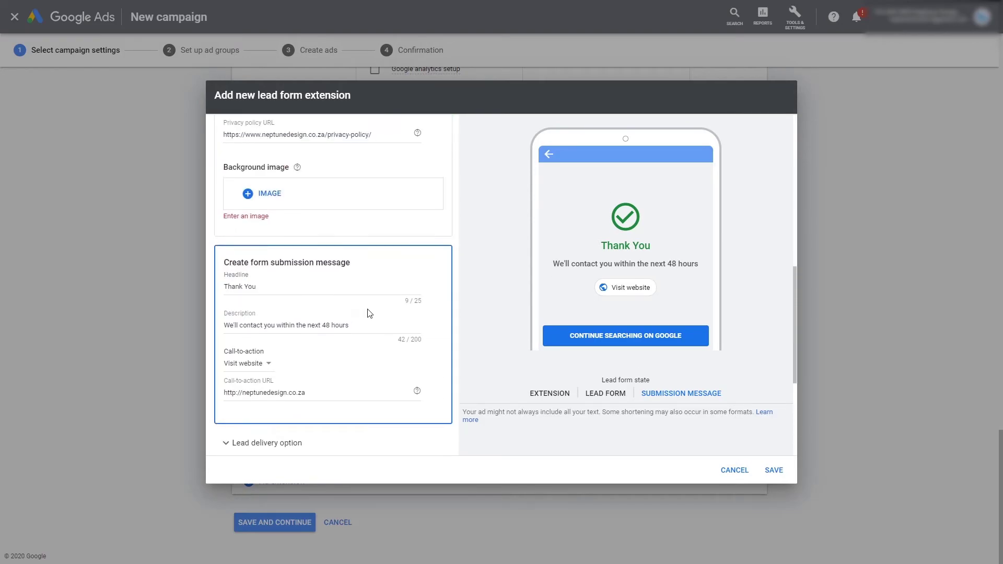
{"action": "scroll", "coordinate": [369, 313], "scroll_direction": "up", "scroll_amount": 7}
{"action": "scroll", "coordinate": [287, 325], "scroll_direction": "down", "scroll_amount": 8}
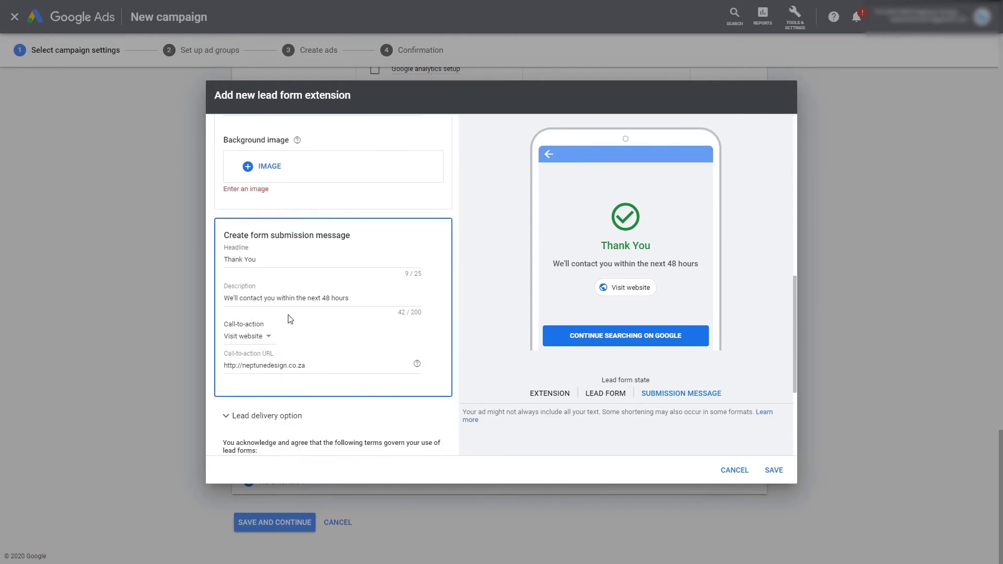
{"action": "scroll", "coordinate": [291, 320], "scroll_direction": "up", "scroll_amount": 1}
{"action": "left_click", "coordinate": [261, 224]}
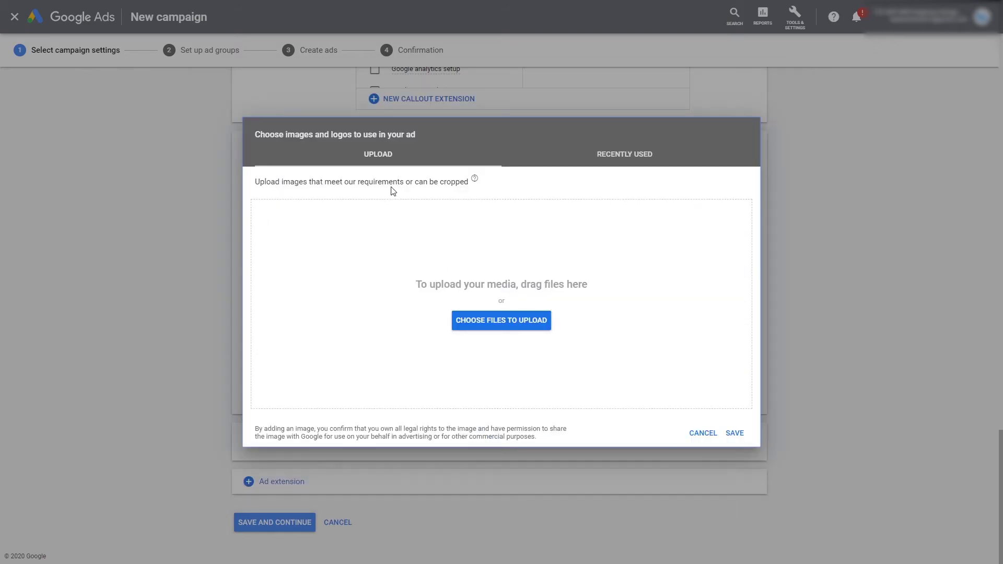
{"action": "left_click", "coordinate": [604, 159]}
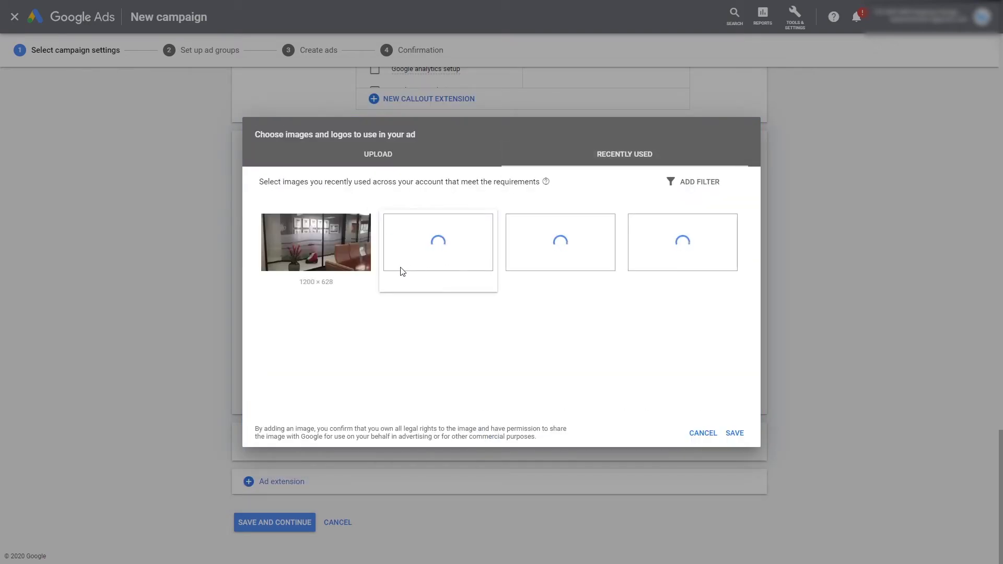
{"action": "left_click", "coordinate": [556, 243]}
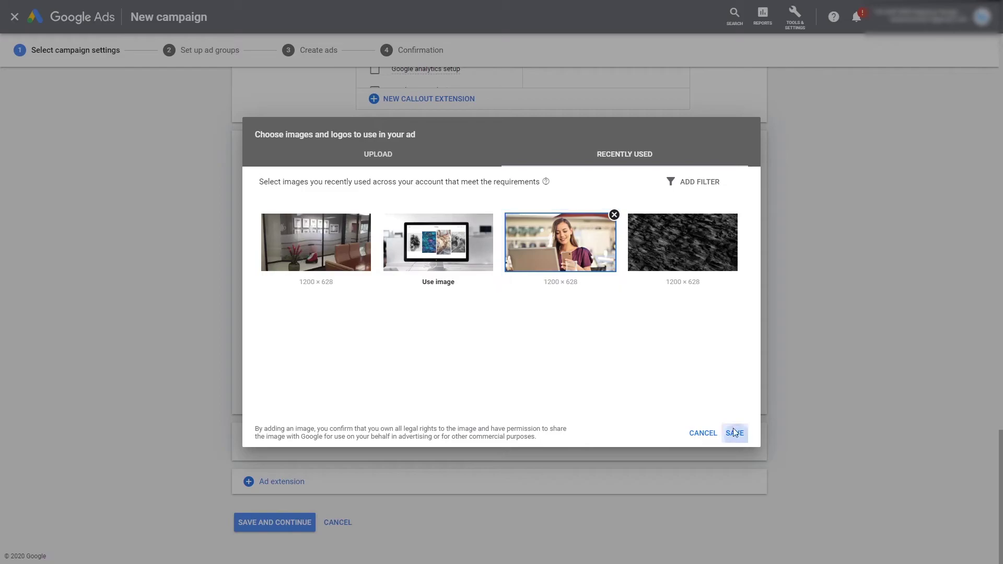
Step: Confirm the background image and save the new lead form extension
{"action": "left_click", "coordinate": [734, 433]}
{"action": "scroll", "coordinate": [477, 311], "scroll_direction": "up", "scroll_amount": 6}
{"action": "left_click", "coordinate": [774, 470]}
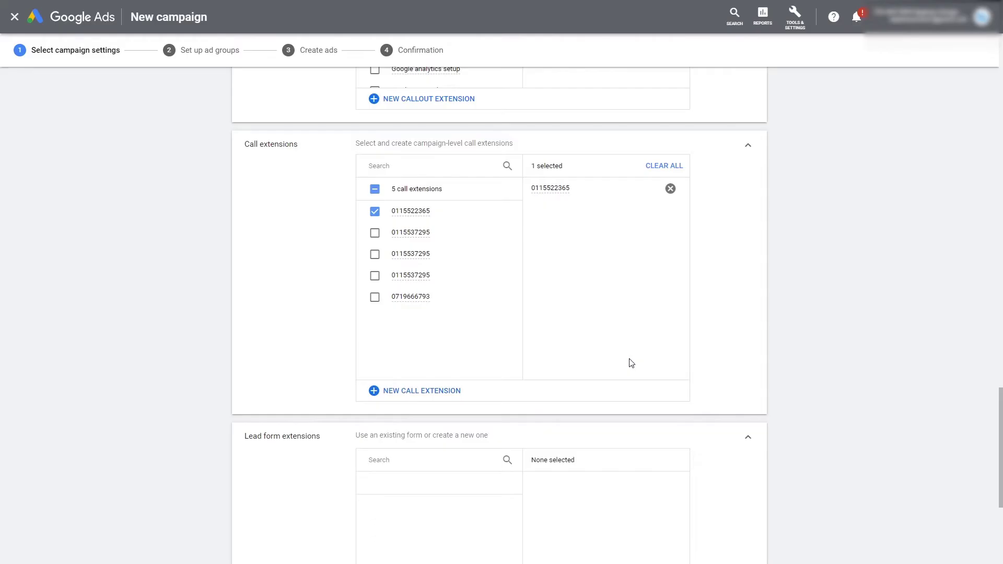
Step: Keep Get a fast quote as the only lead form extension and save the campaign settings
{"action": "scroll", "coordinate": [624, 361], "scroll_direction": "up", "scroll_amount": 10}
{"action": "scroll", "coordinate": [615, 359], "scroll_direction": "up", "scroll_amount": 3}
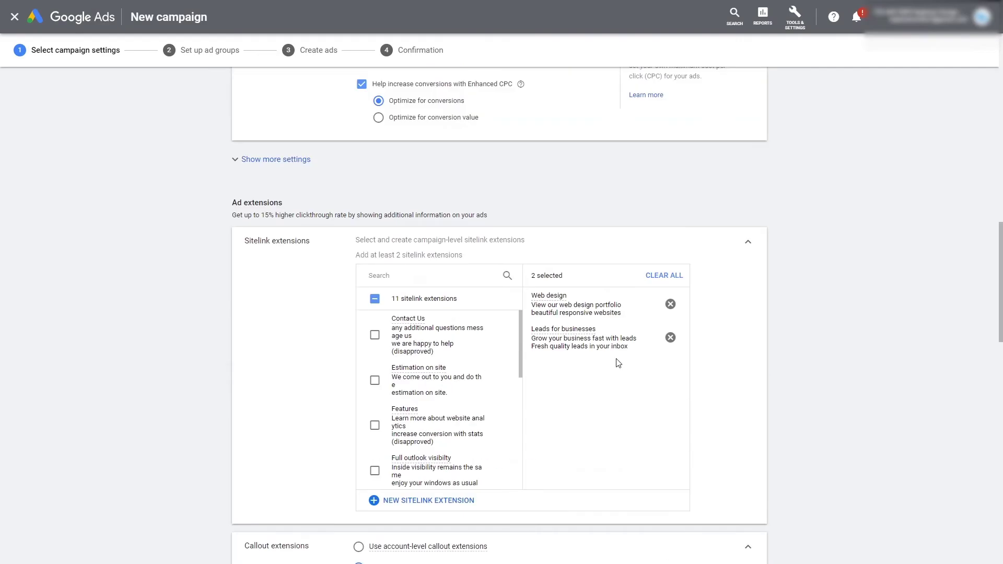
{"action": "scroll", "coordinate": [519, 363], "scroll_direction": "down", "scroll_amount": 1}
{"action": "scroll", "coordinate": [349, 349], "scroll_direction": "down", "scroll_amount": 5}
{"action": "scroll", "coordinate": [348, 350], "scroll_direction": "down", "scroll_amount": 8}
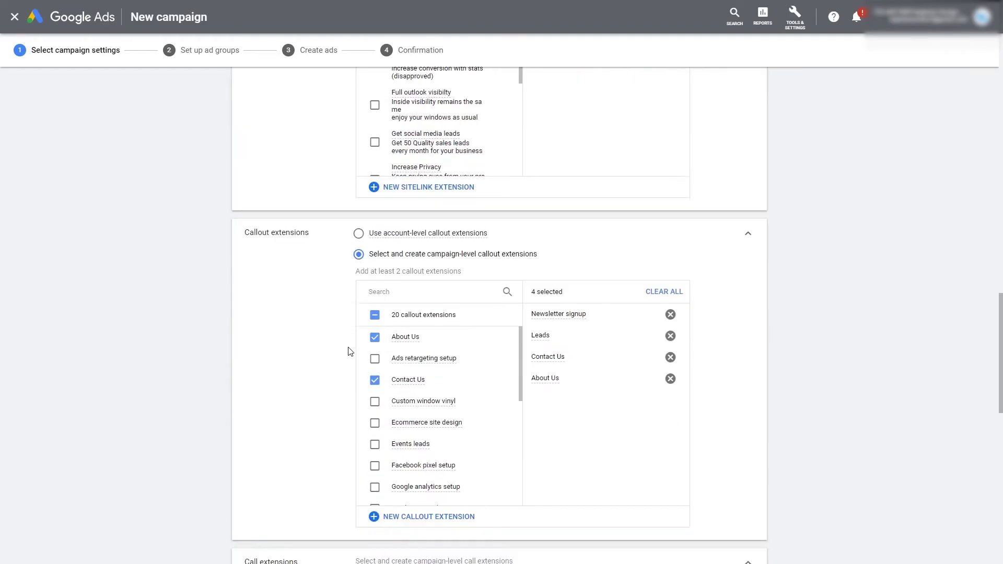
{"action": "scroll", "coordinate": [272, 322], "scroll_direction": "down", "scroll_amount": 6}
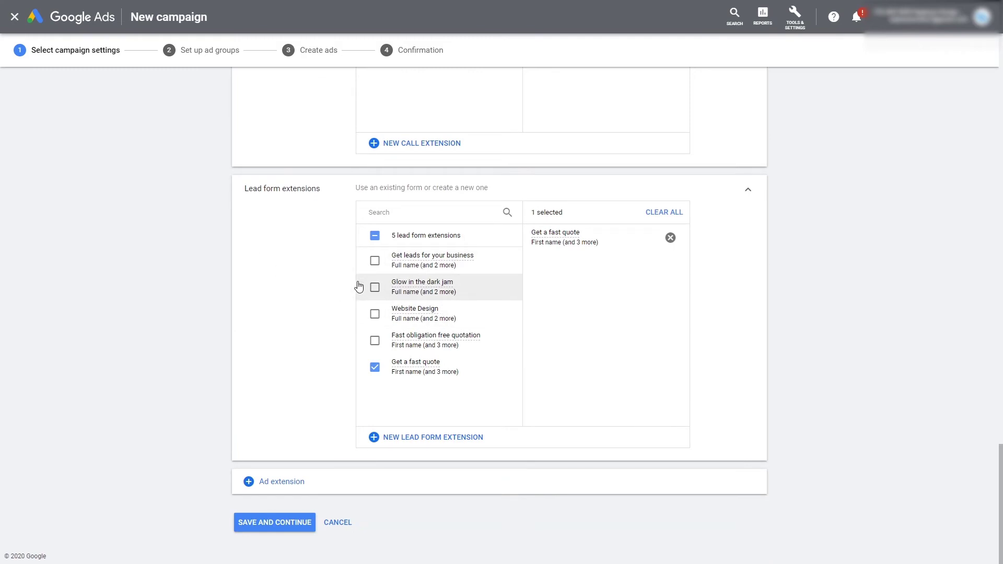
{"action": "left_click", "coordinate": [274, 531]}
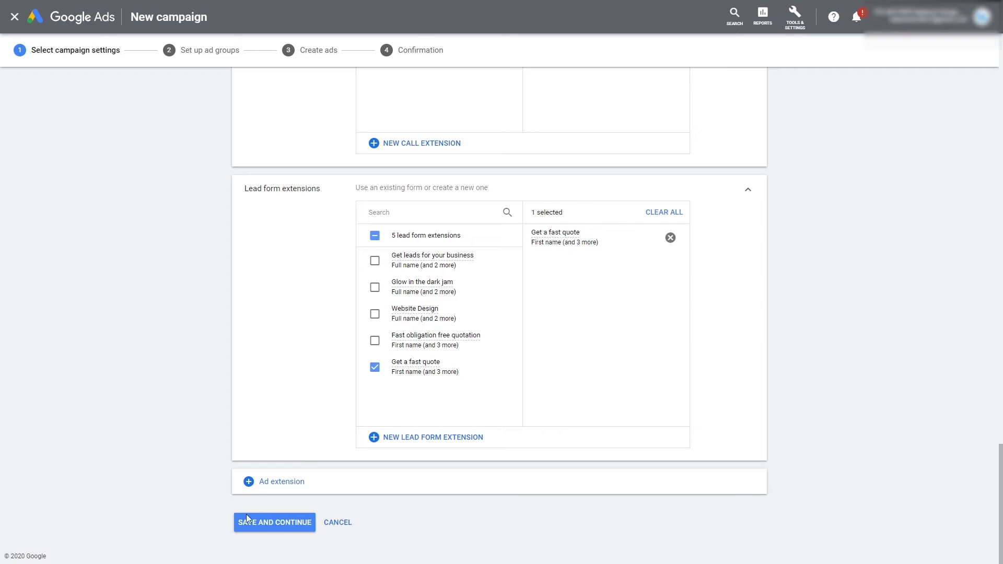
{"action": "scroll", "coordinate": [331, 398], "scroll_direction": "up", "scroll_amount": 5}
{"action": "scroll", "coordinate": [331, 398], "scroll_direction": "down", "scroll_amount": 5}
{"action": "left_click", "coordinate": [275, 523]}
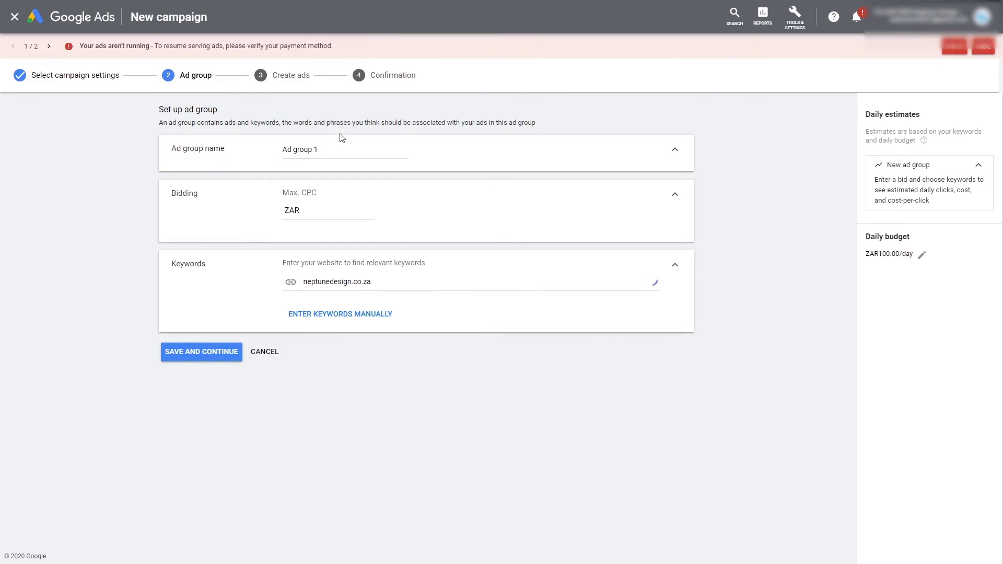
Step: Dismiss the ads-not-running and payment warnings, then abandon the unsaved Ad group 1
{"action": "left_click", "coordinate": [984, 47]}
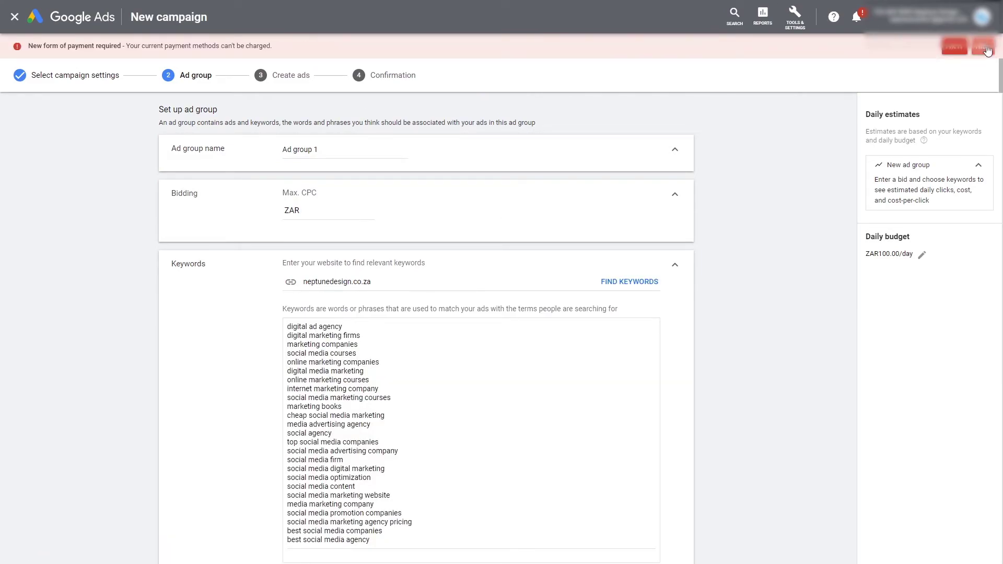
{"action": "left_click", "coordinate": [987, 49]}
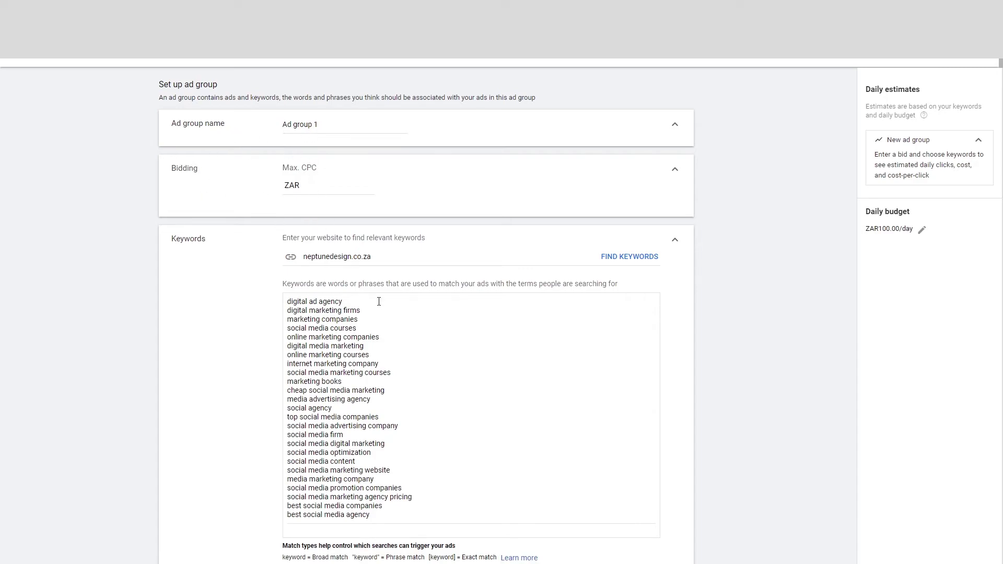
{"action": "scroll", "coordinate": [315, 326], "scroll_direction": "down", "scroll_amount": 2}
{"action": "scroll", "coordinate": [282, 298], "scroll_direction": "up", "scroll_amount": 2}
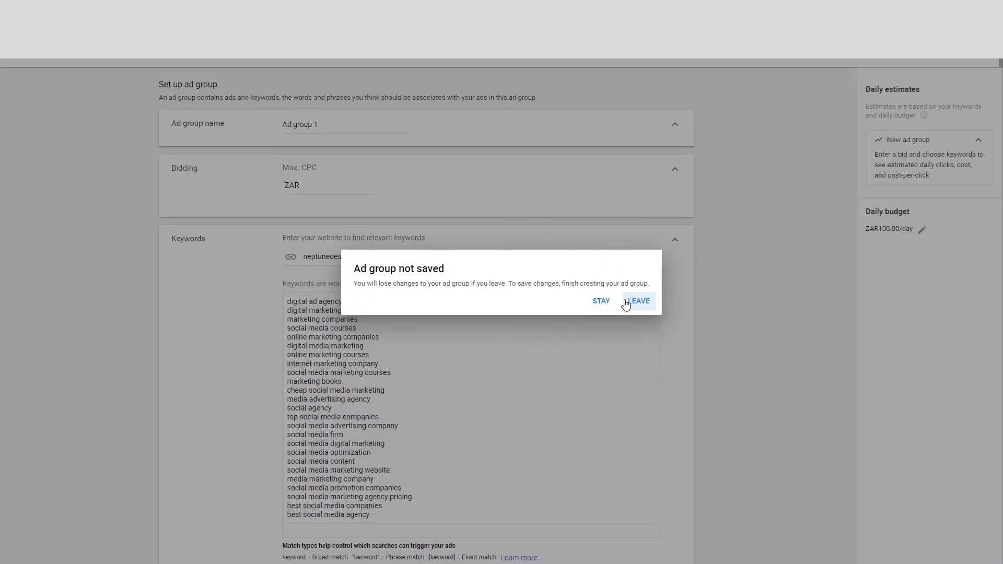
{"action": "left_click", "coordinate": [638, 301]}
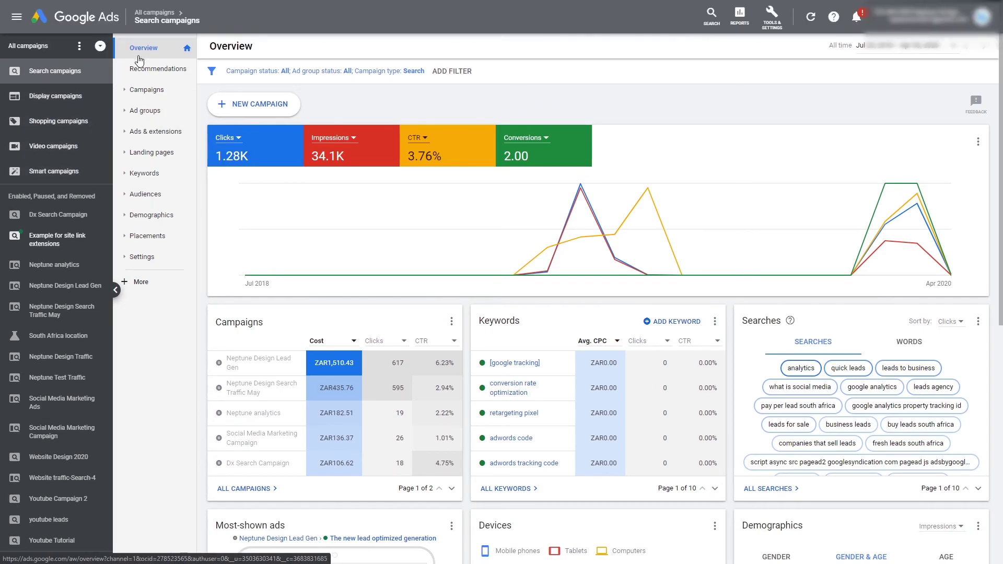
Step: Open Ads & extensions > Extensions and select the Neptune Design Traffic campaign
{"action": "left_click", "coordinate": [163, 135]}
{"action": "left_click", "coordinate": [149, 153]}
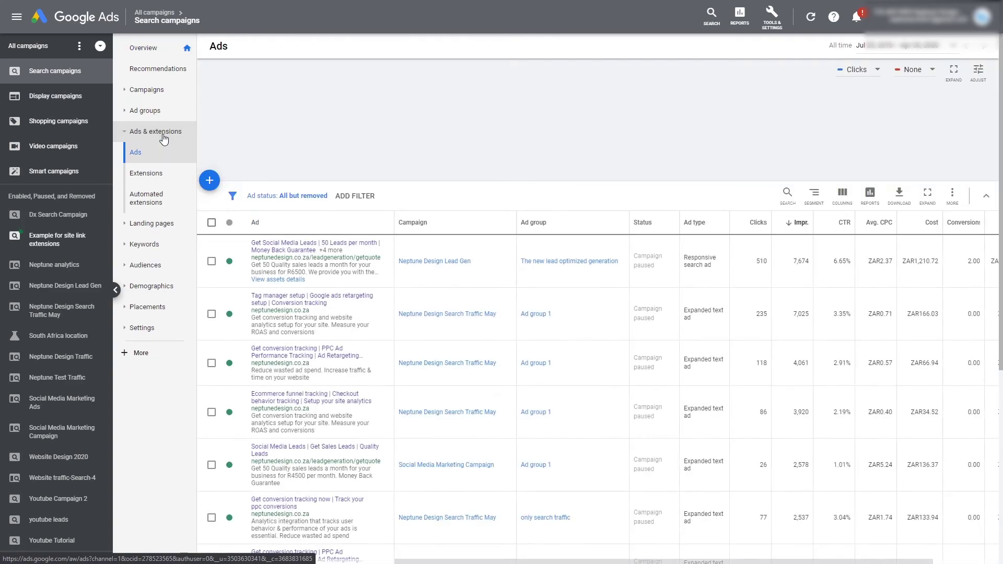
{"action": "left_click", "coordinate": [147, 172]}
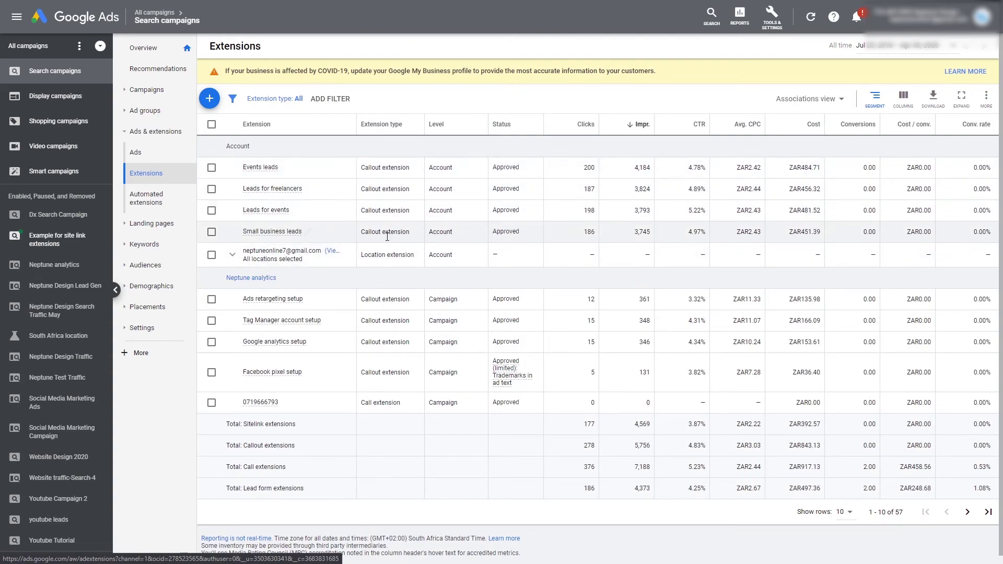
{"action": "scroll", "coordinate": [374, 404], "scroll_direction": "down", "scroll_amount": 1}
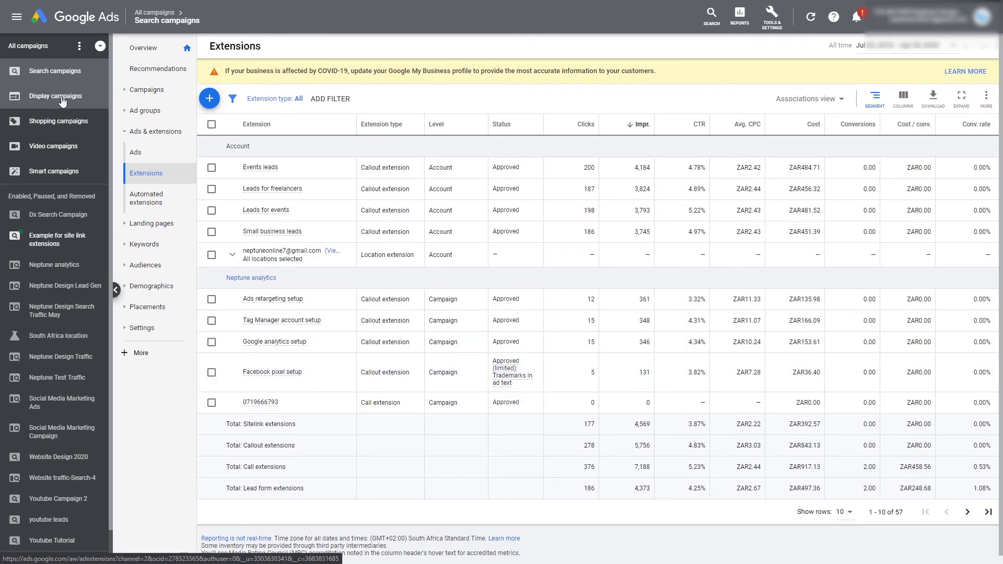
{"action": "left_click", "coordinate": [64, 361]}
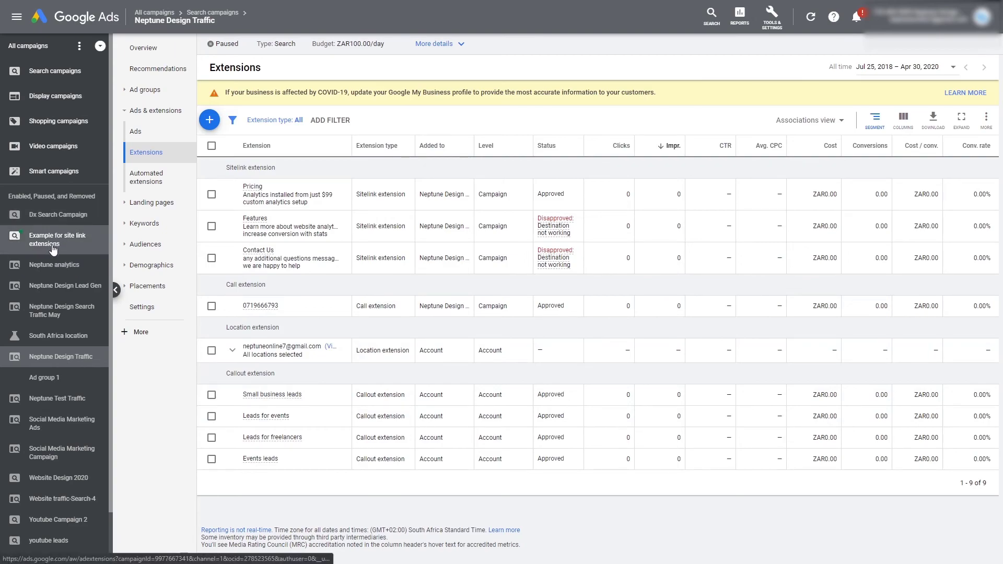
Step: Switch to the Neptune Design Lead Gen campaign and download its lead form leads as CSV
{"action": "left_click", "coordinate": [64, 287]}
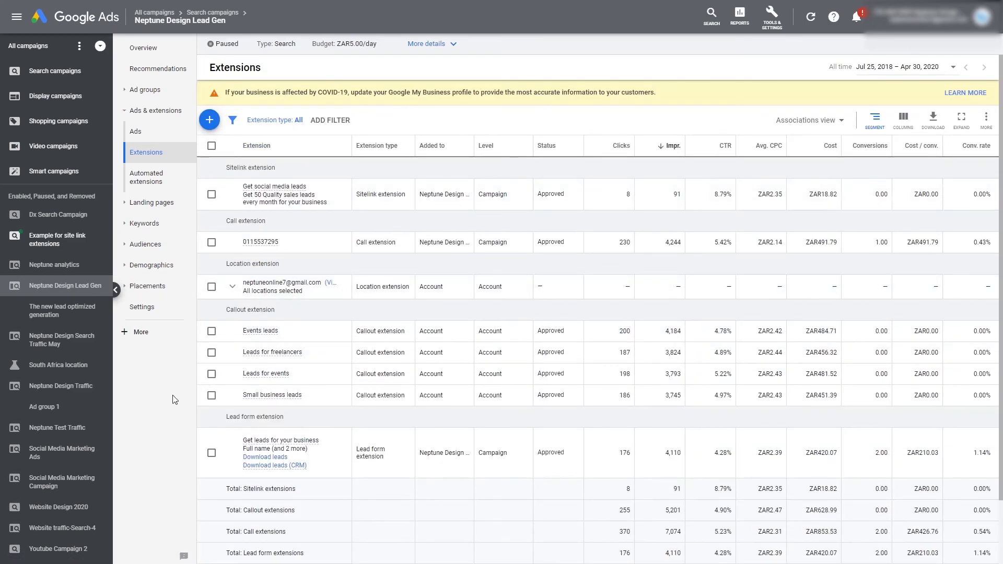
{"action": "scroll", "coordinate": [251, 335], "scroll_direction": "down", "scroll_amount": 2}
{"action": "scroll", "coordinate": [331, 263], "scroll_direction": "up", "scroll_amount": 2}
{"action": "scroll", "coordinate": [376, 459], "scroll_direction": "down", "scroll_amount": 1}
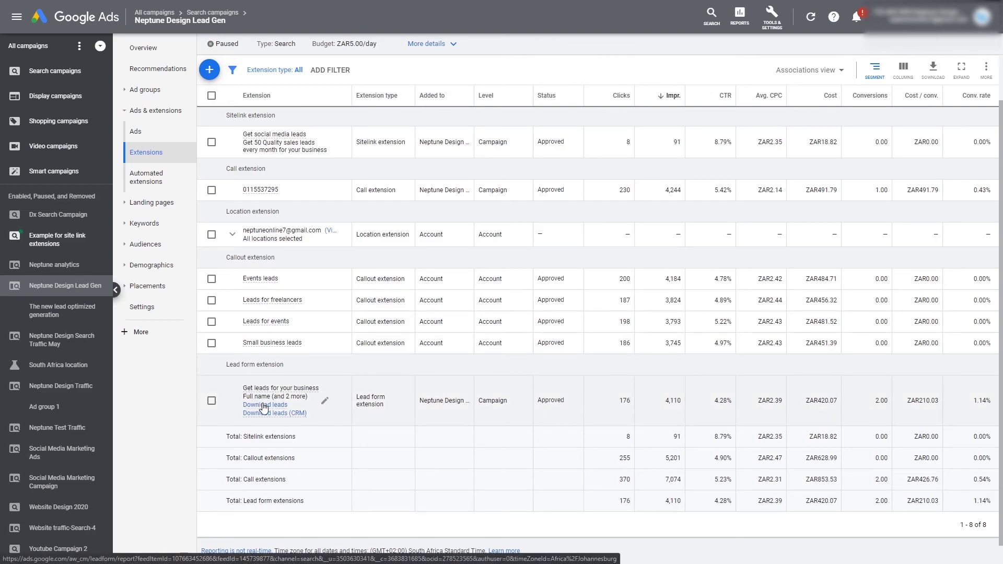
{"action": "left_click", "coordinate": [264, 406]}
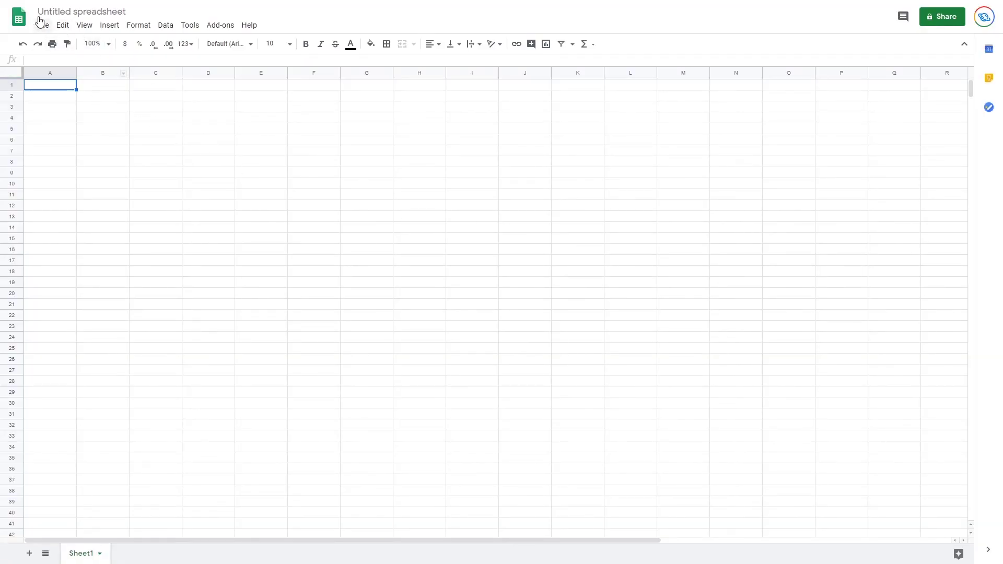
Step: Upload Lead form report (8).csv from the Downloads folder into Google Sheets via File > Open
{"action": "left_click", "coordinate": [41, 26]}
{"action": "left_click", "coordinate": [85, 94]}
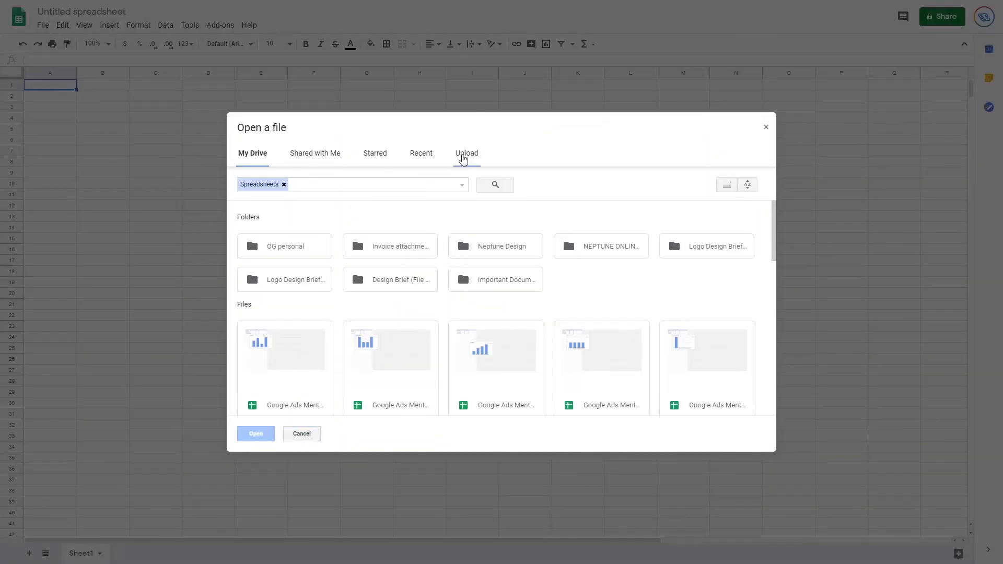
{"action": "left_click", "coordinate": [465, 153]}
{"action": "left_click", "coordinate": [498, 310]}
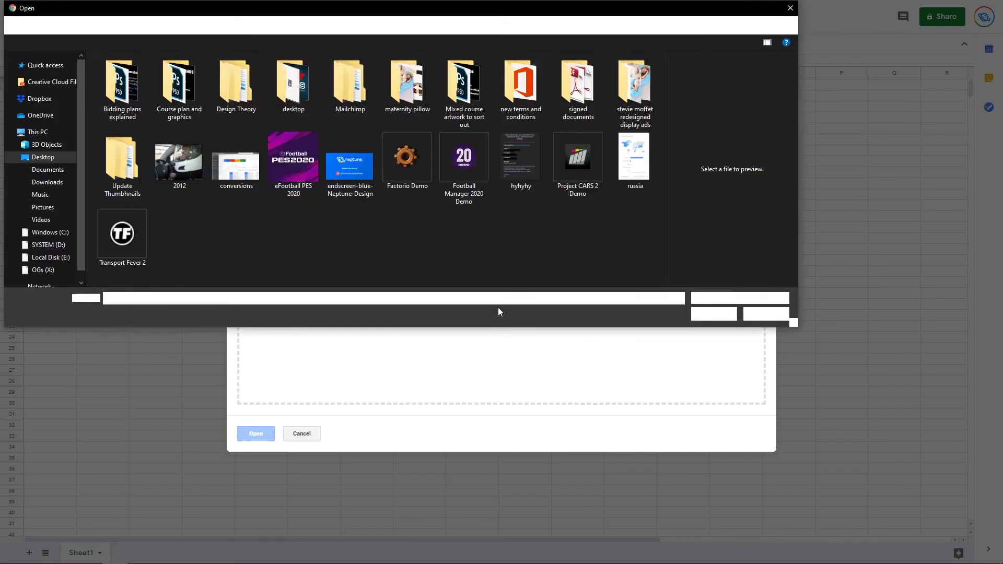
{"action": "left_click", "coordinate": [47, 182]}
{"action": "left_click", "coordinate": [134, 128]}
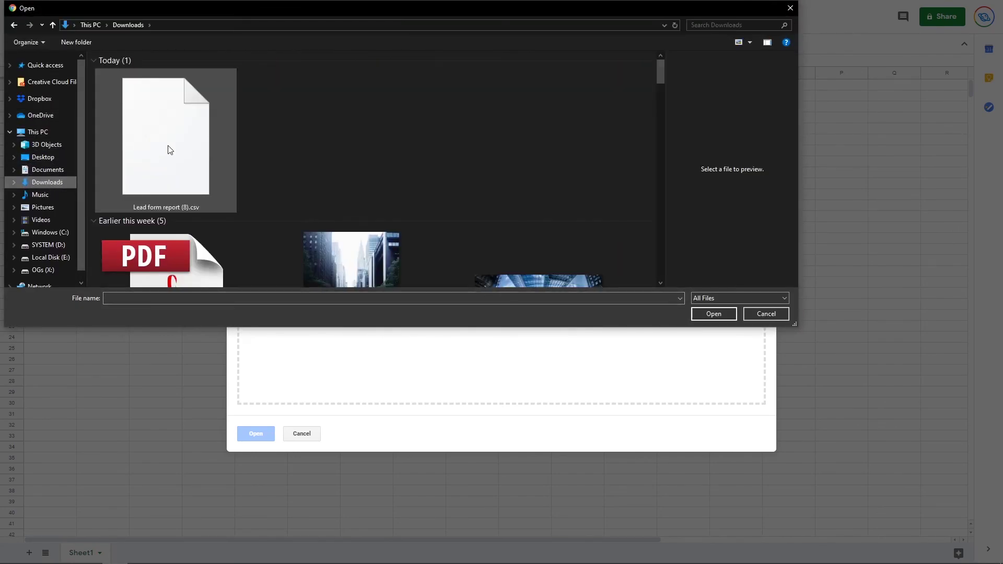
{"action": "double_click", "coordinate": [168, 146]}
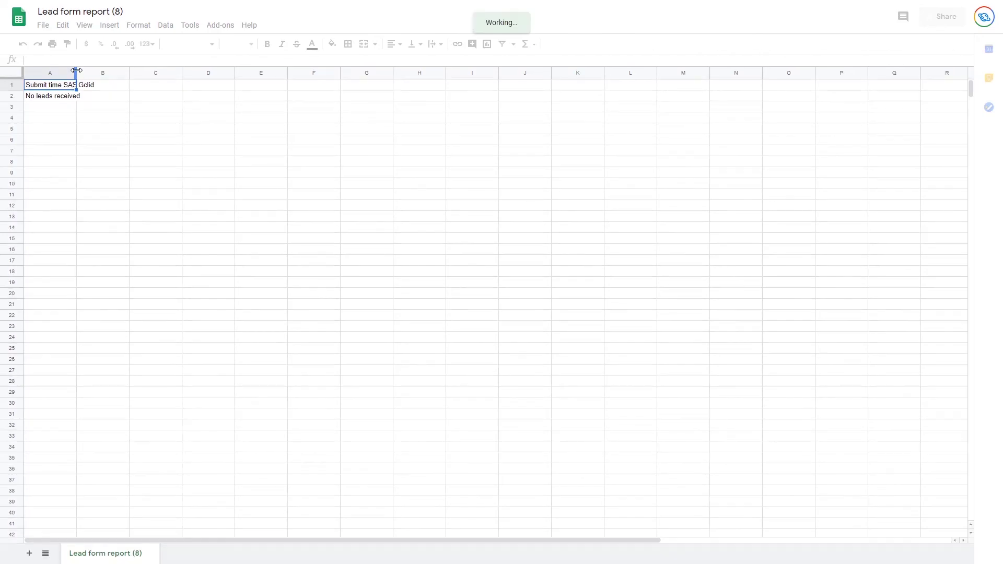
Step: Widen columns A and B, then check cells A2 ('No leads received') and B2
{"action": "left_click_drag", "start_coordinate": [76, 70], "coordinate": [137, 72]}
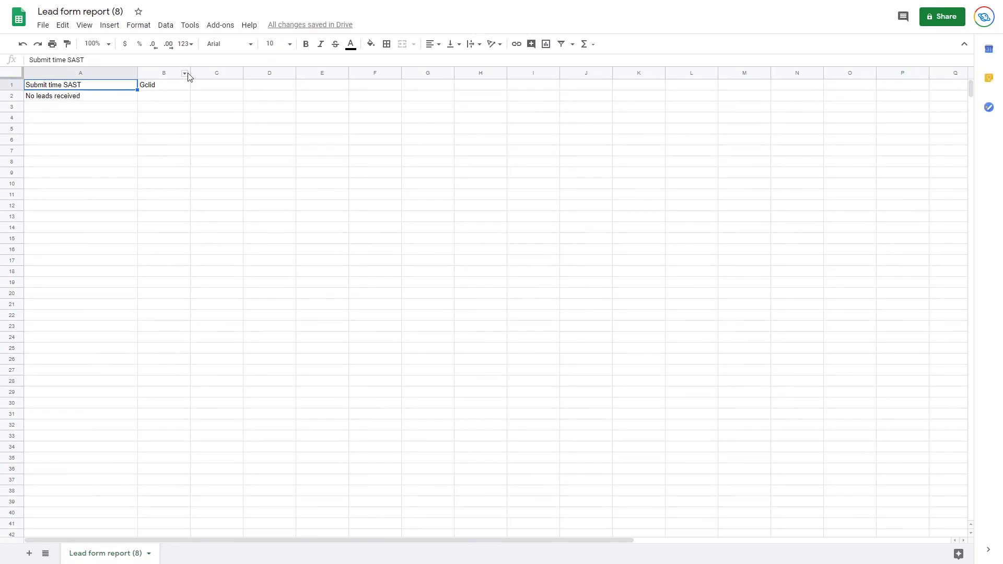
{"action": "left_click_drag", "start_coordinate": [188, 73], "coordinate": [241, 87]}
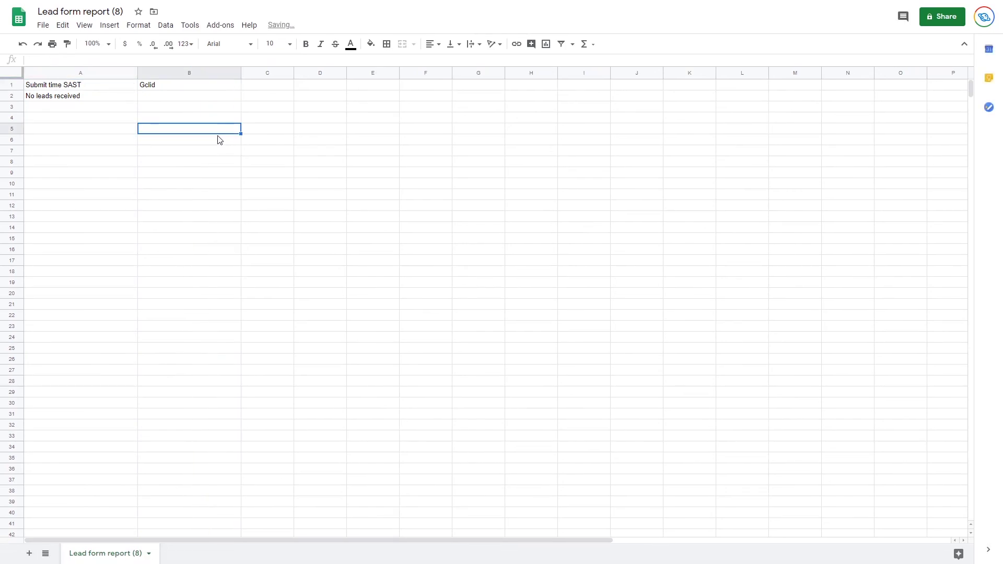
{"action": "left_click", "coordinate": [68, 96]}
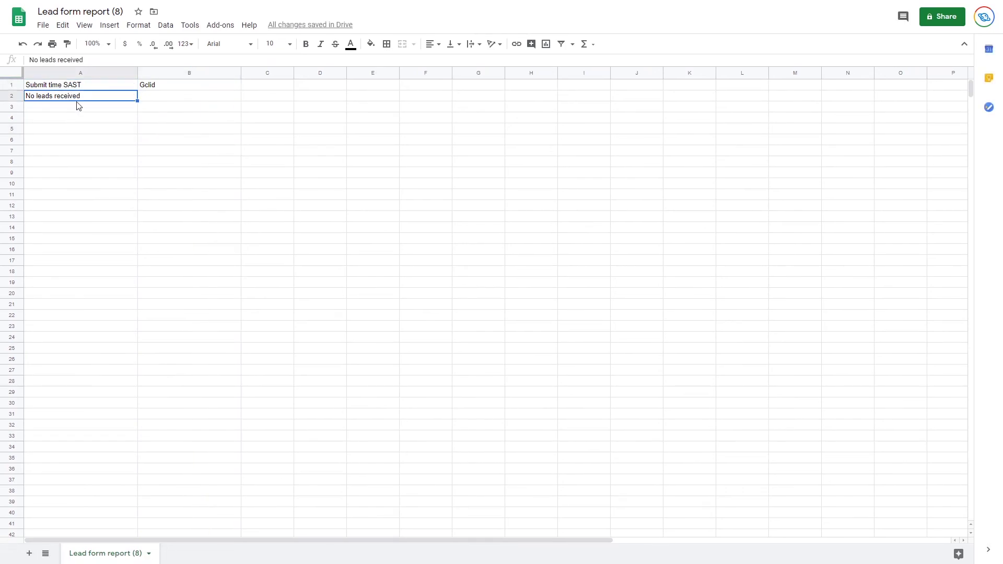
{"action": "left_click", "coordinate": [204, 98]}
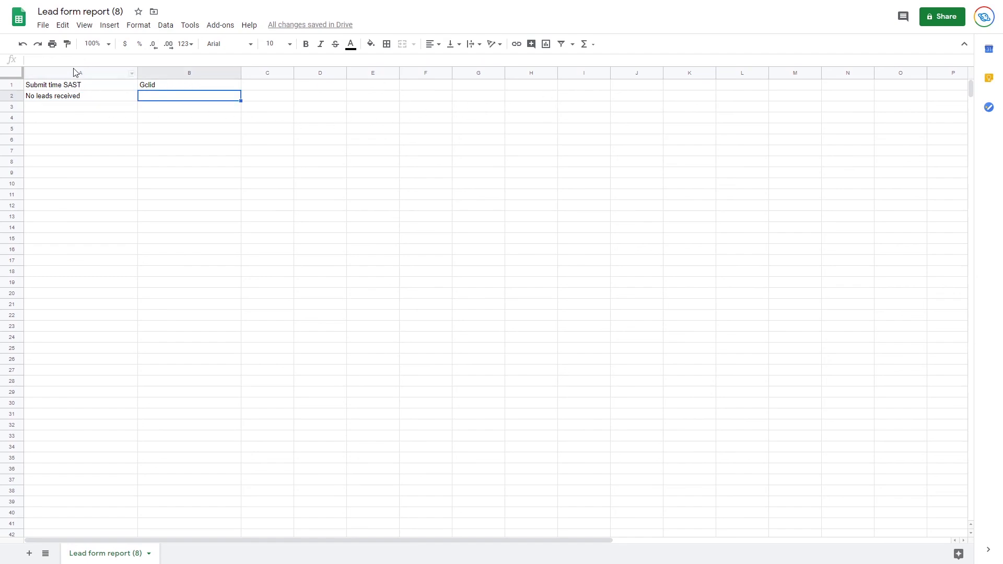
{"action": "left_click", "coordinate": [87, 101]}
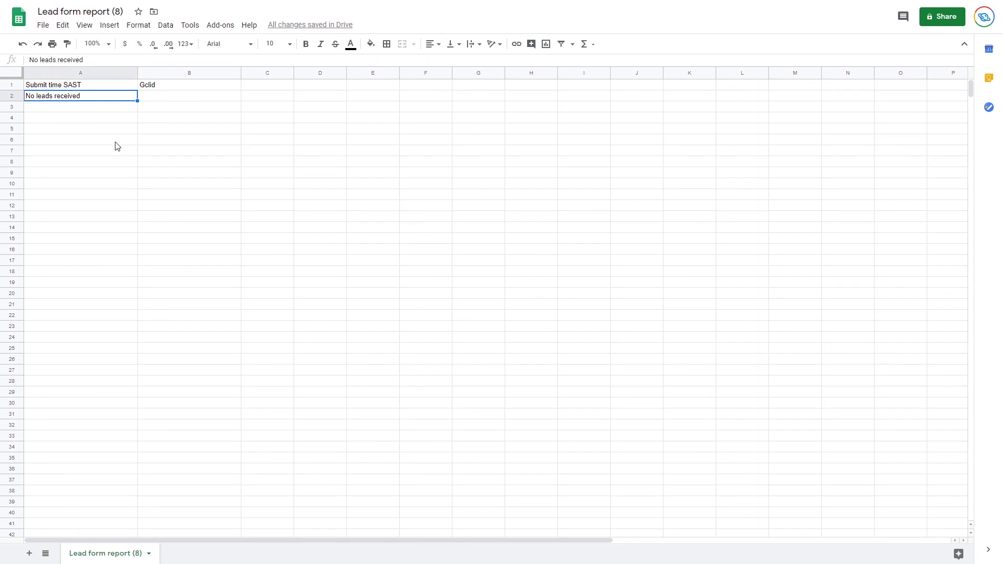